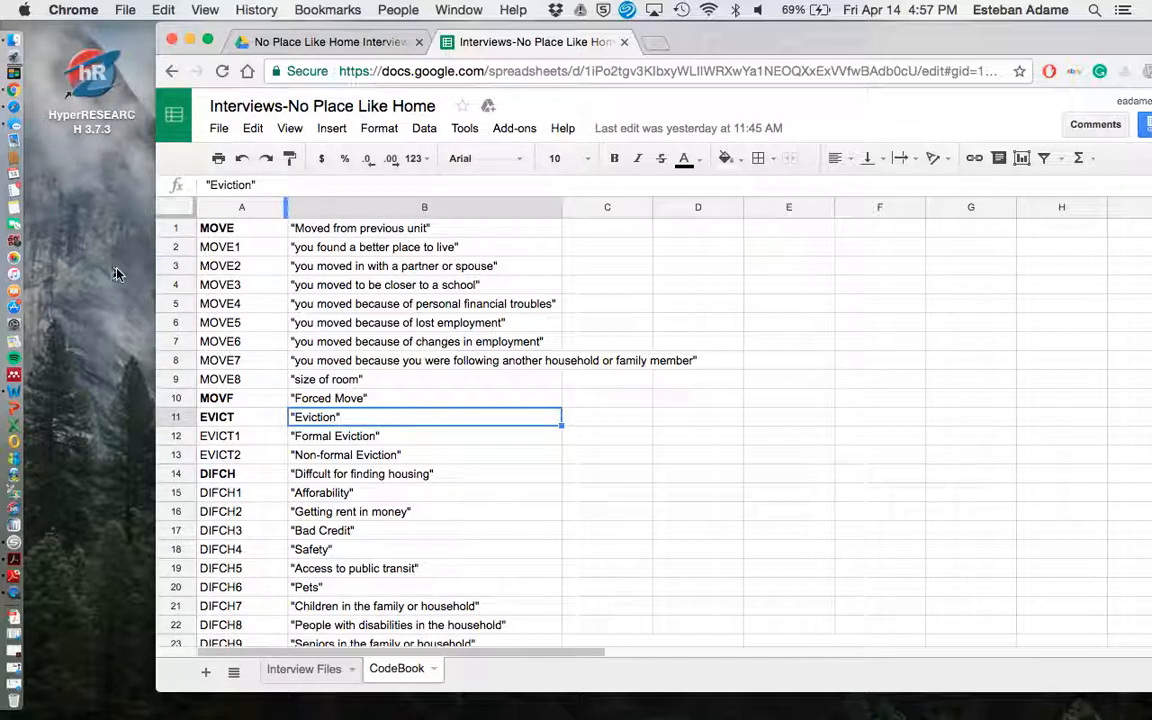
Close the Interviews-No Place Like Home spreadsheet and return to its Drive folder listing.
click(169, 72)
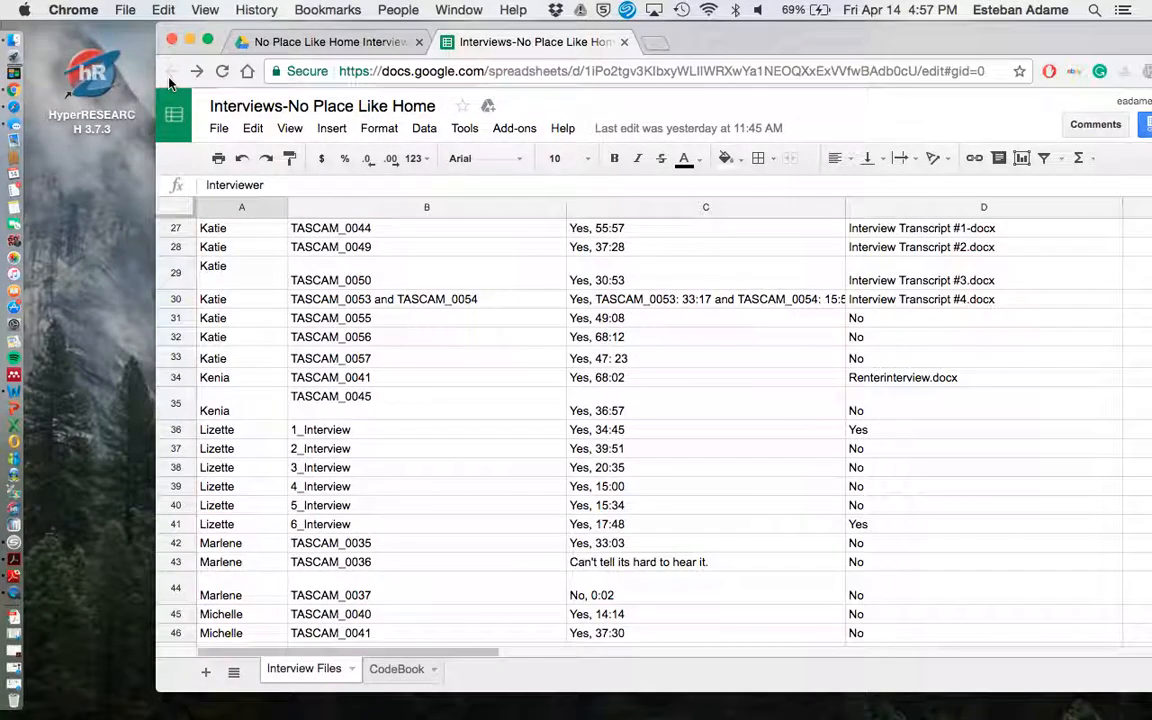
click(624, 42)
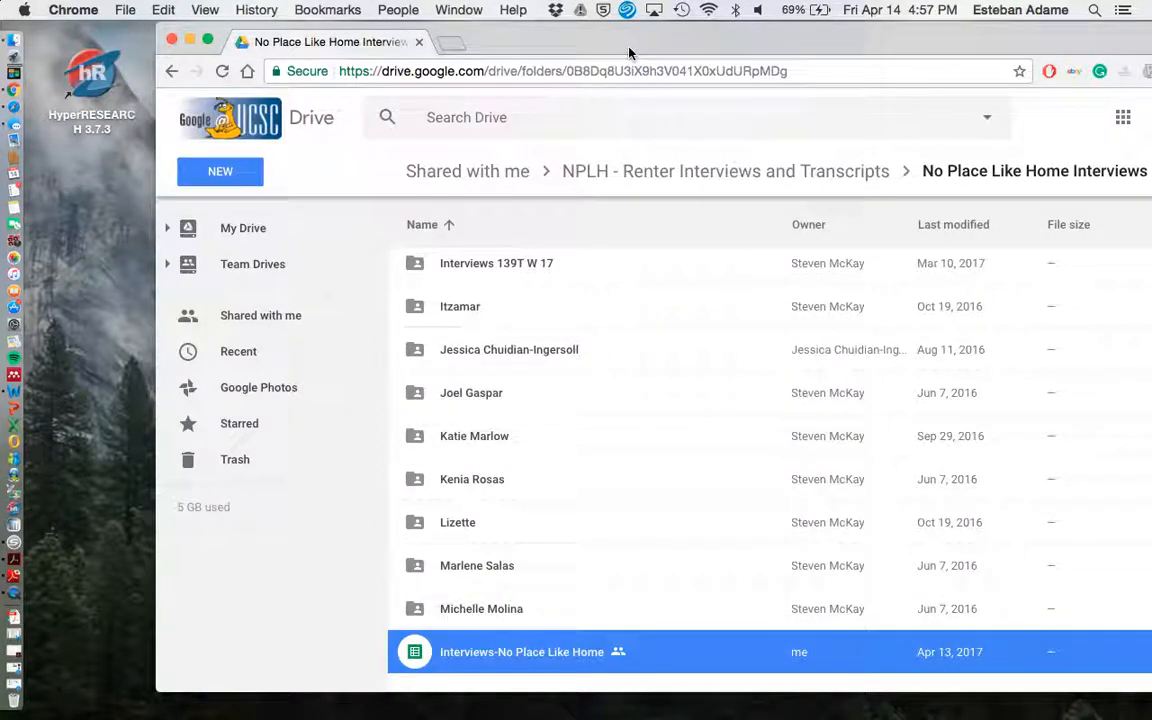
scroll(471, 355, up, 3)
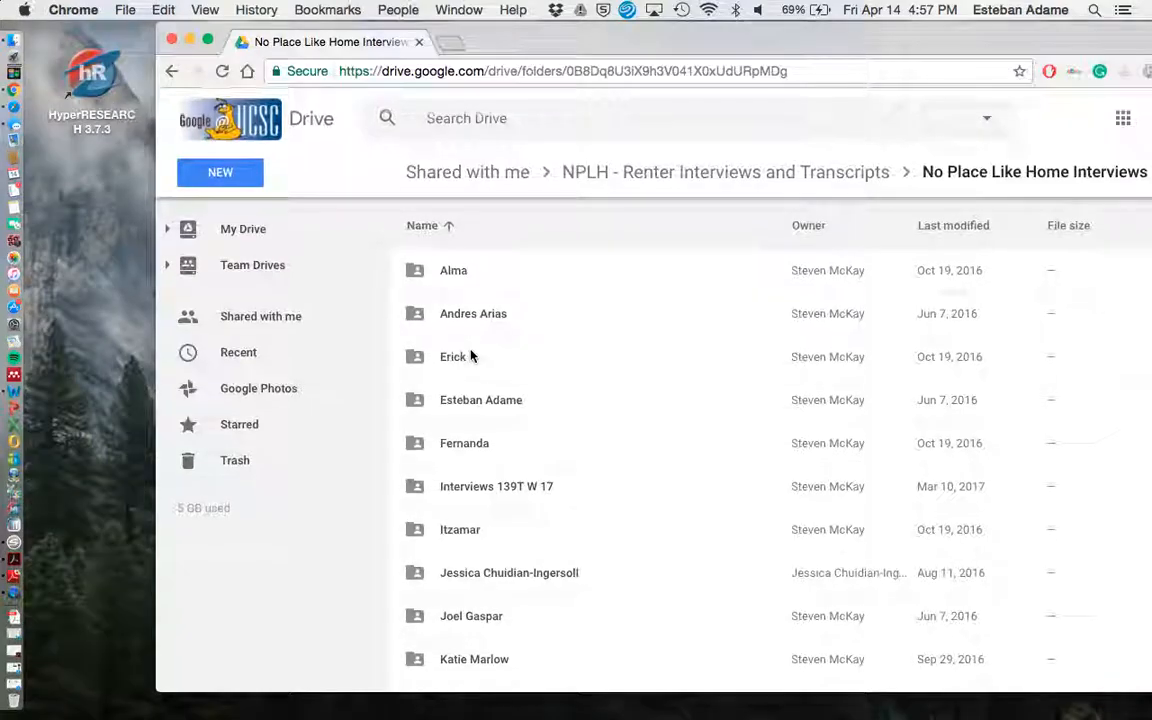
Open the Interviews-No Place Like Home spreadsheet from the Drive search results for "noplacelikehome".
click(424, 117)
click(173, 72)
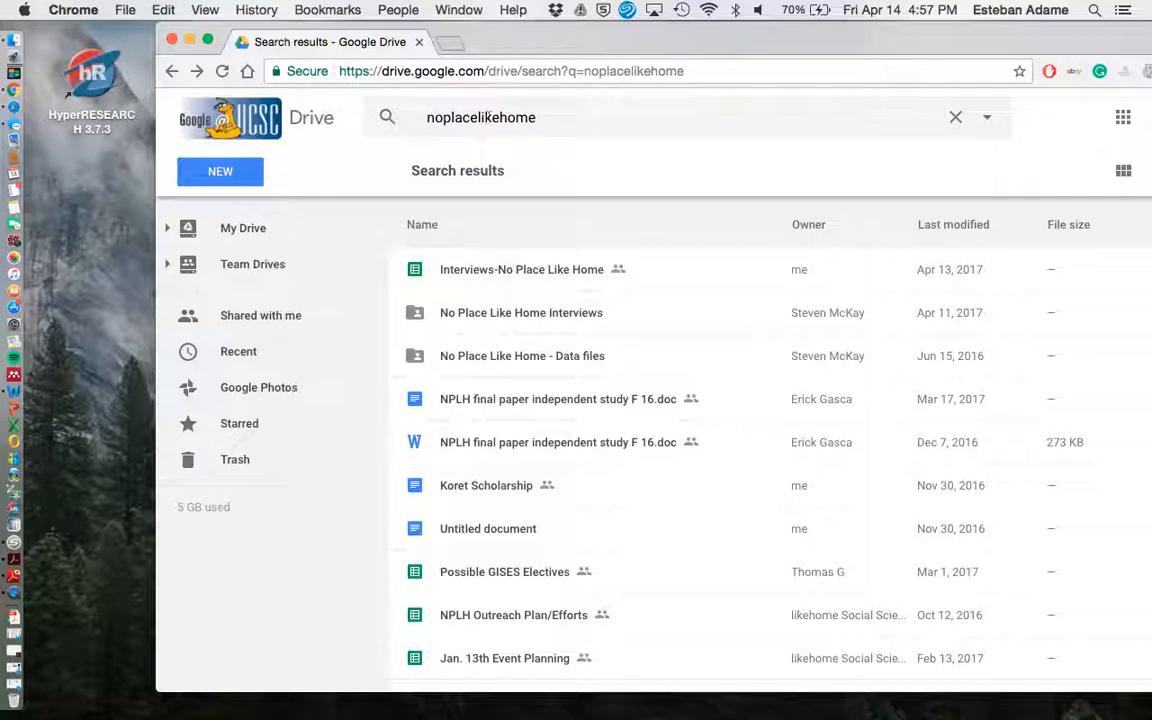
double_click(522, 272)
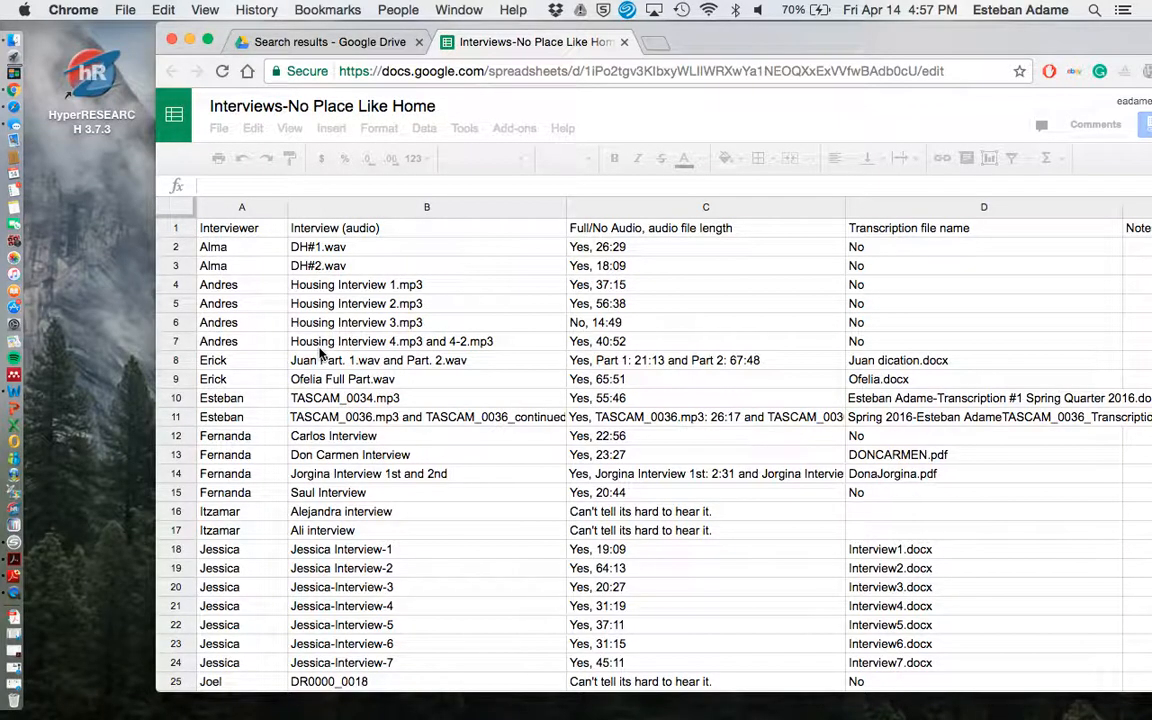
Open the CodeBook sheet and look through its list of codes and descriptions.
scroll(321, 358, down, 3)
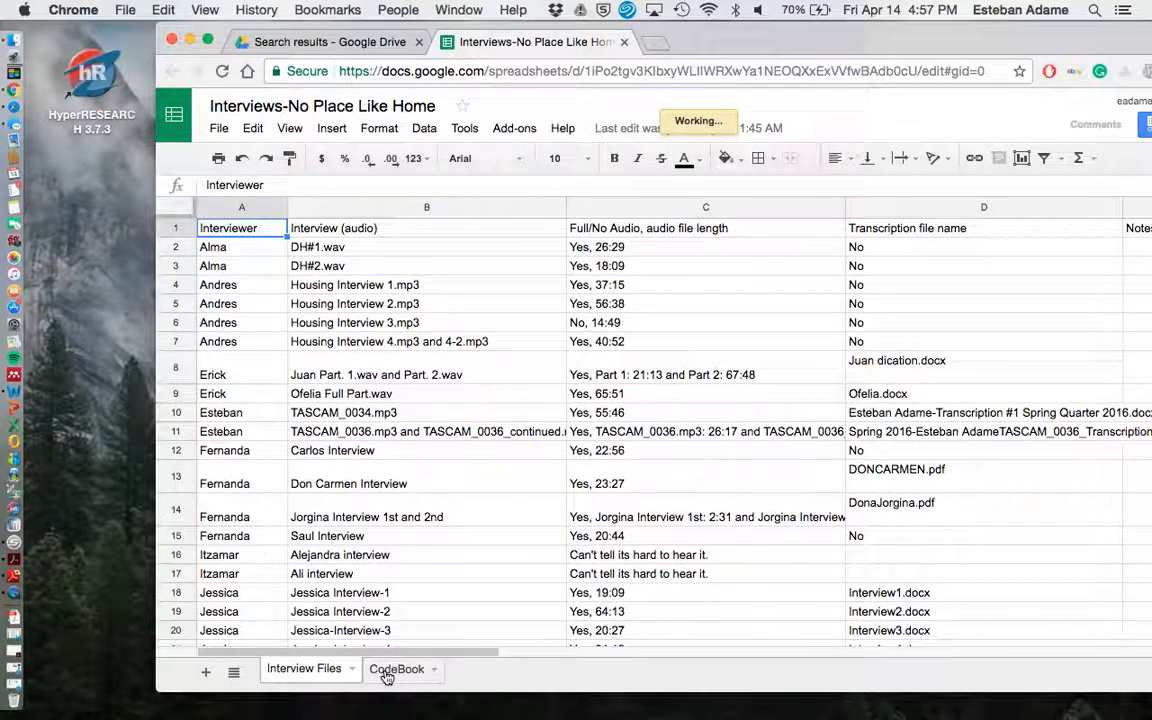
click(387, 669)
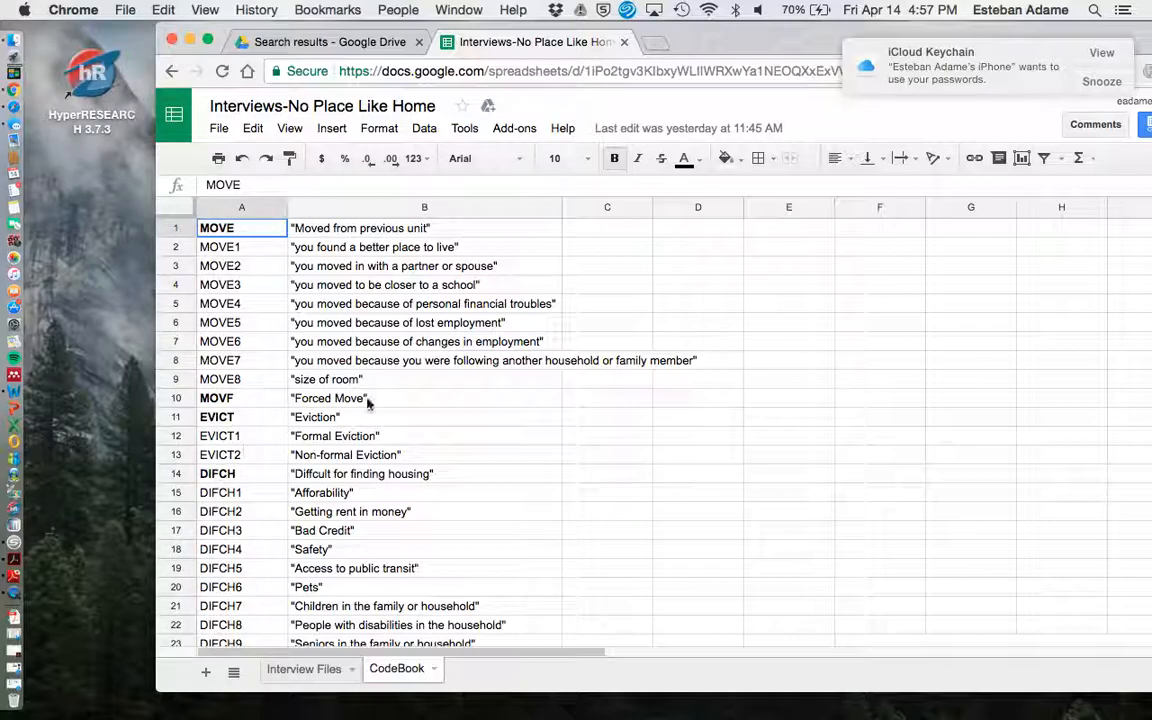
scroll(368, 400, down, 3)
scroll(368, 400, down, 9)
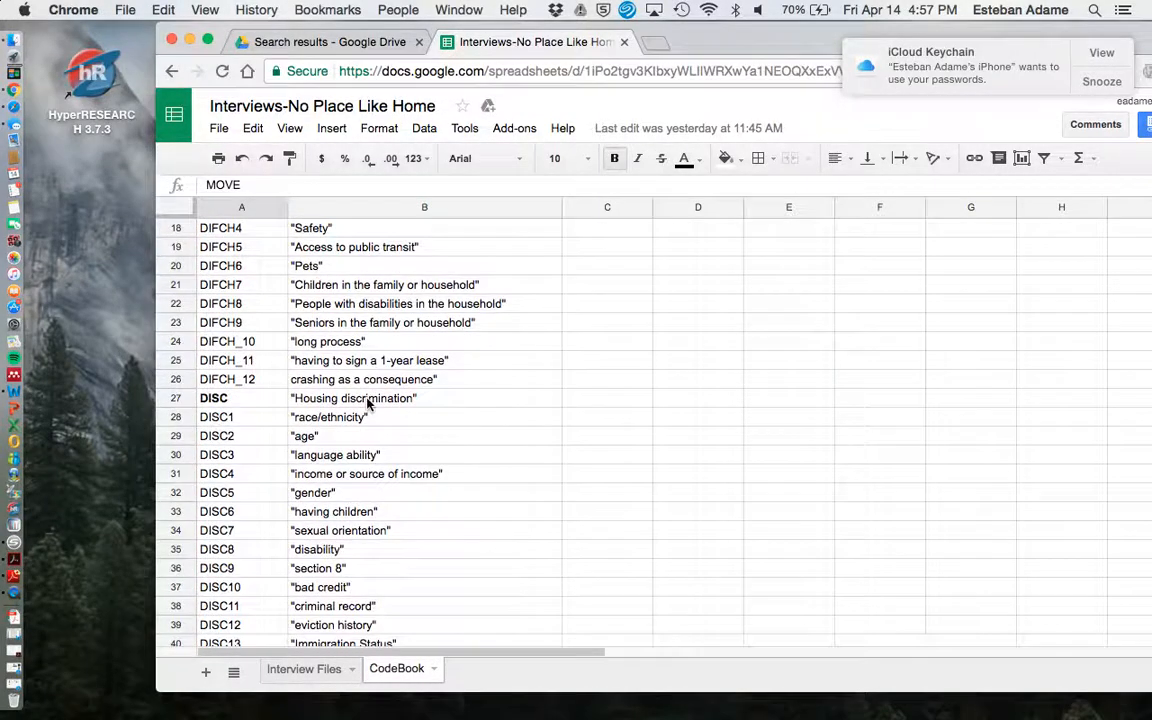
scroll(368, 400, up, 12)
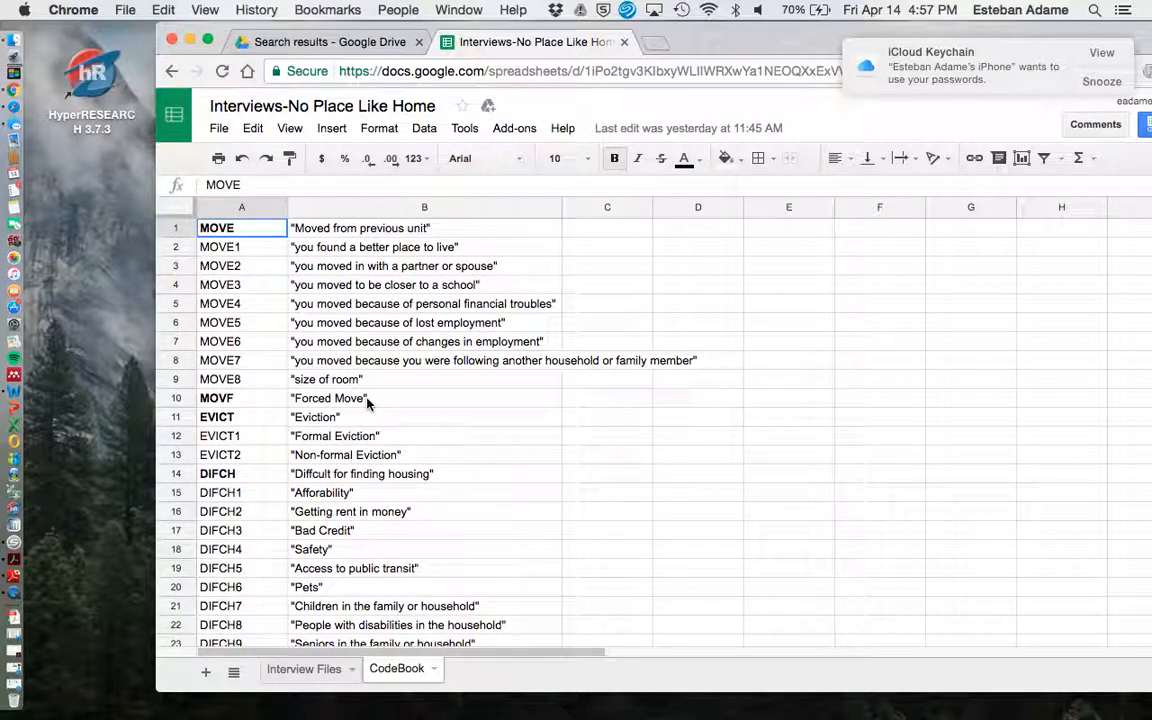
Launch HyperRESEARCH from the desktop and create a new study.
click(121, 143)
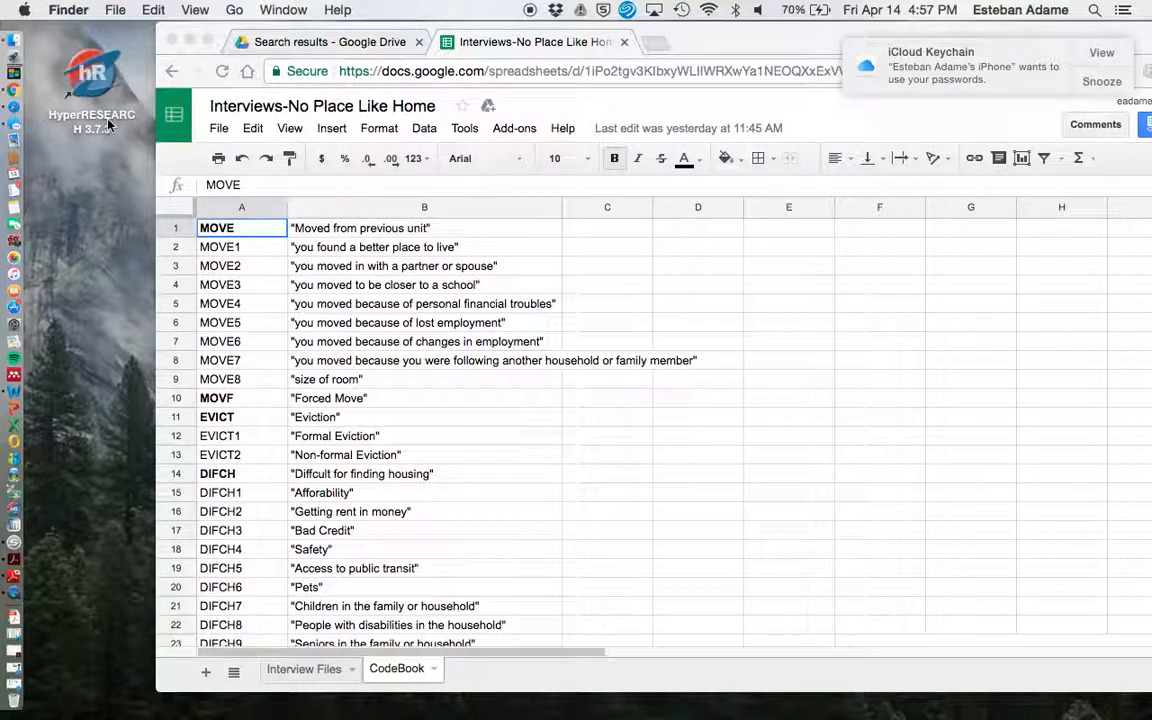
click(94, 77)
double_click(94, 77)
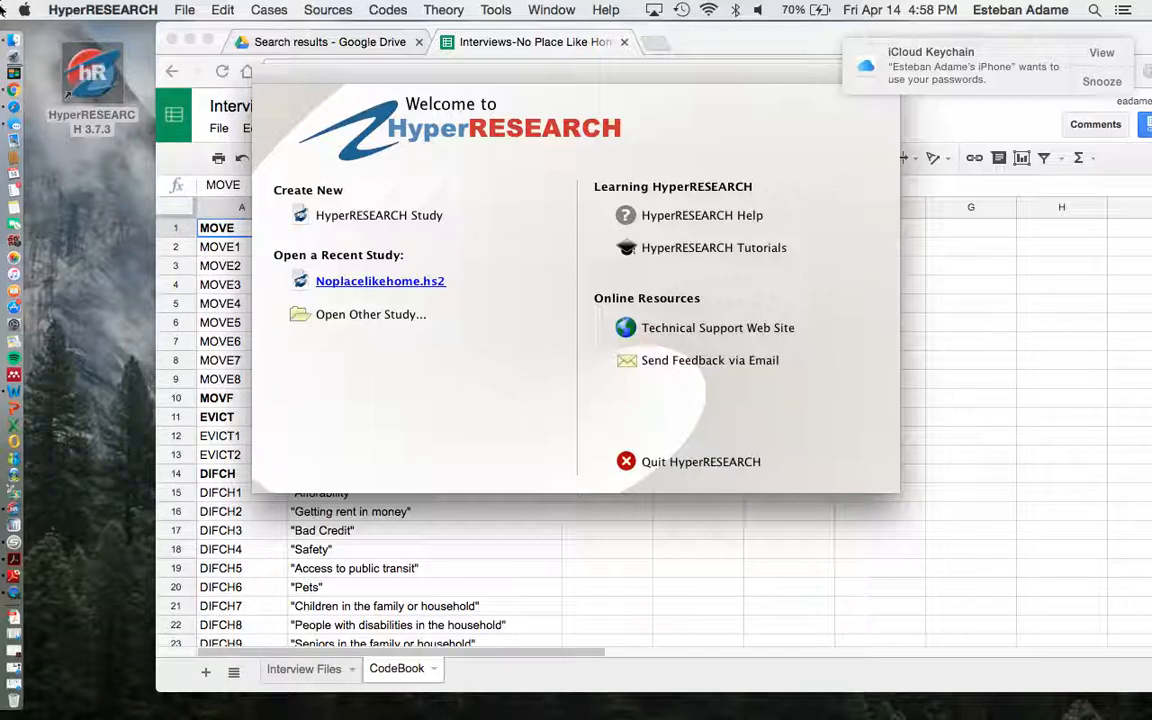
click(338, 216)
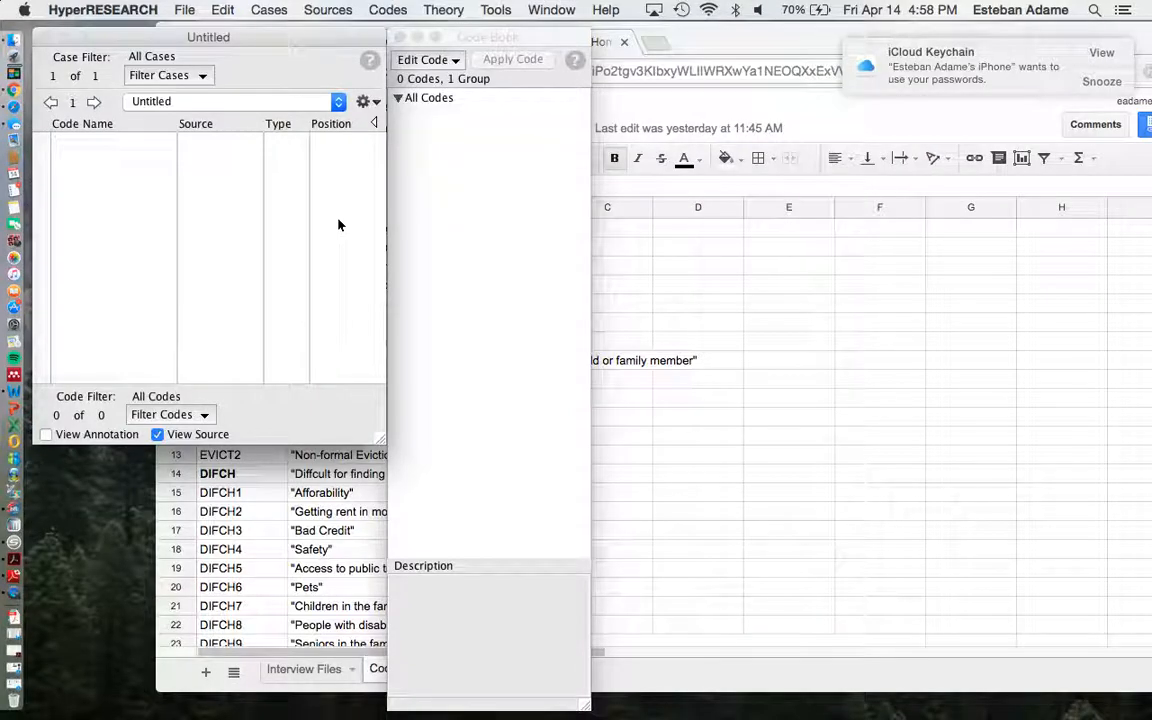
Move the spreadsheet's browser window lower and minimize it to uncover the study and Code Book windows.
click(463, 37)
click(302, 26)
click(110, 35)
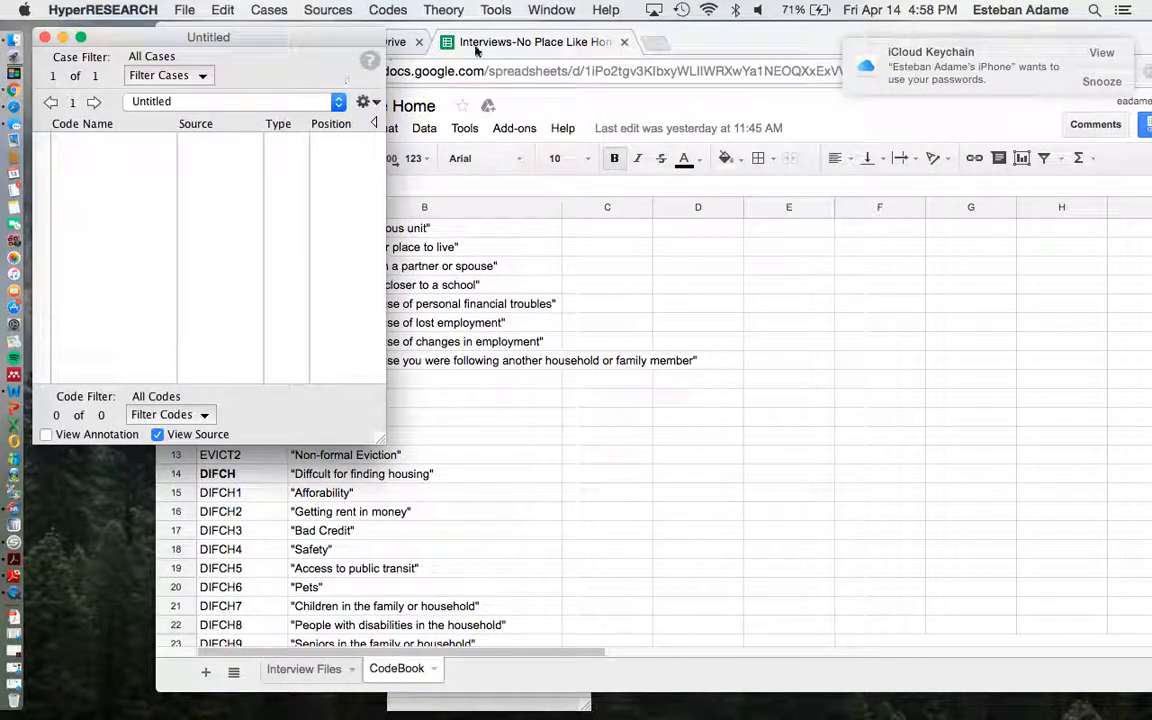
click(433, 35)
drag(433, 35, 443, 161)
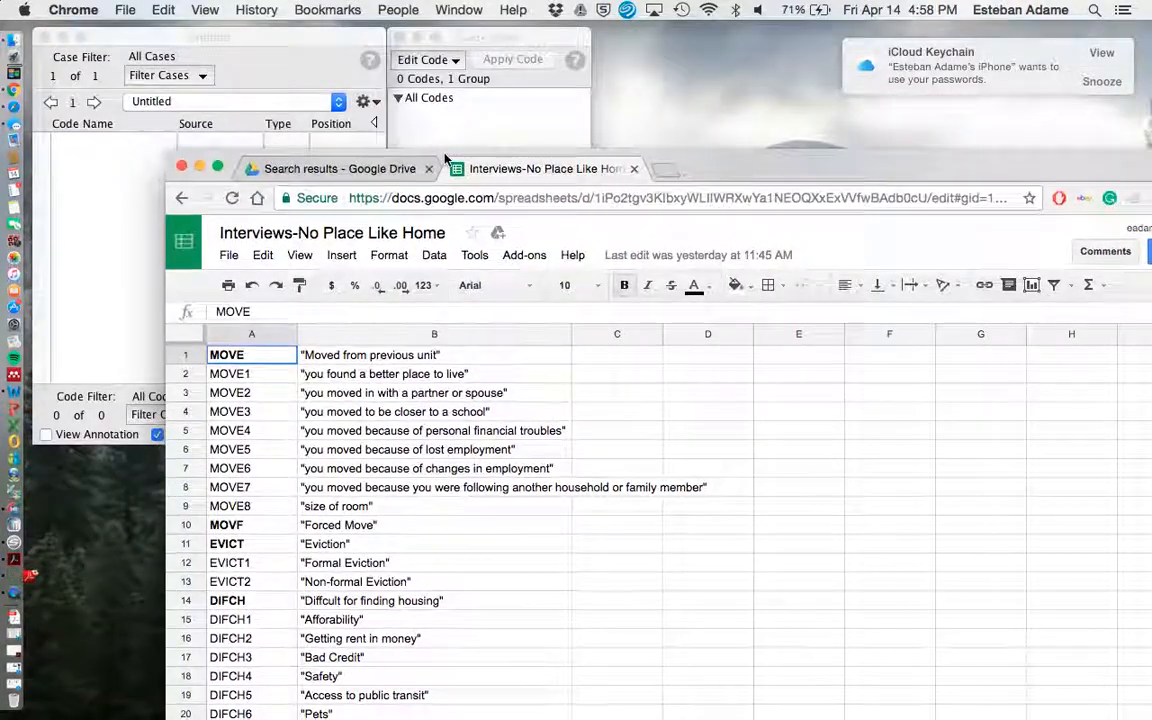
click(199, 167)
Restore the minimized spreadsheet window and bring the Code Book window in front of it.
click(465, 37)
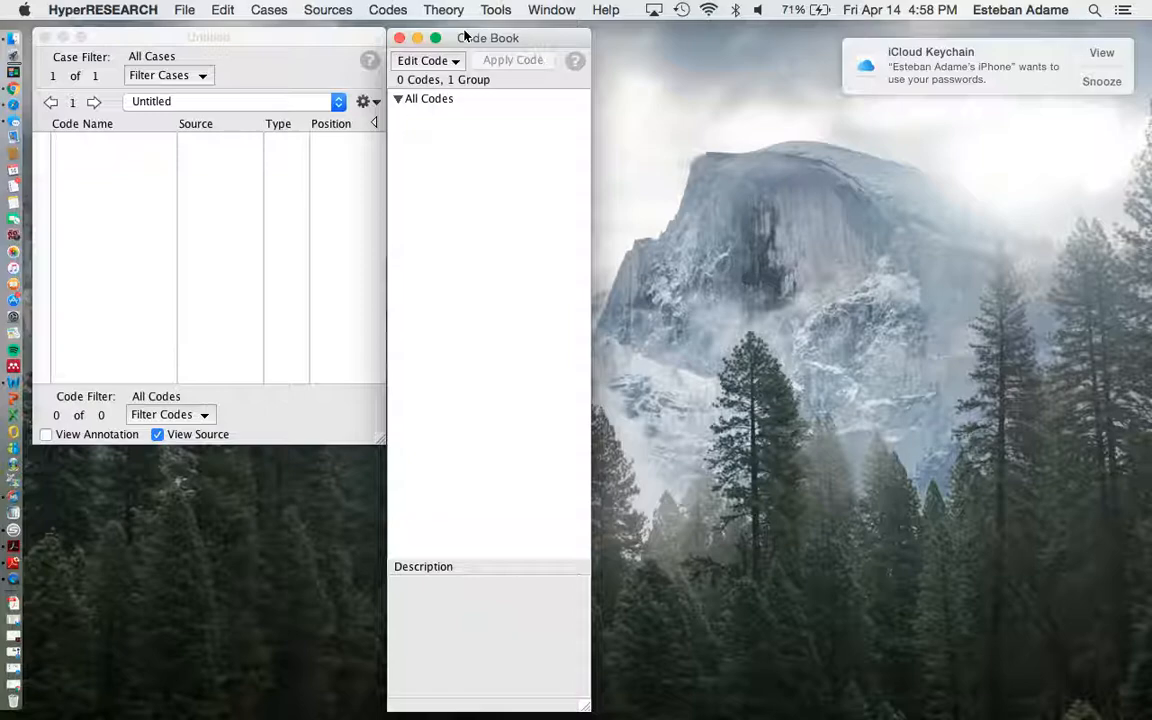
click(367, 40)
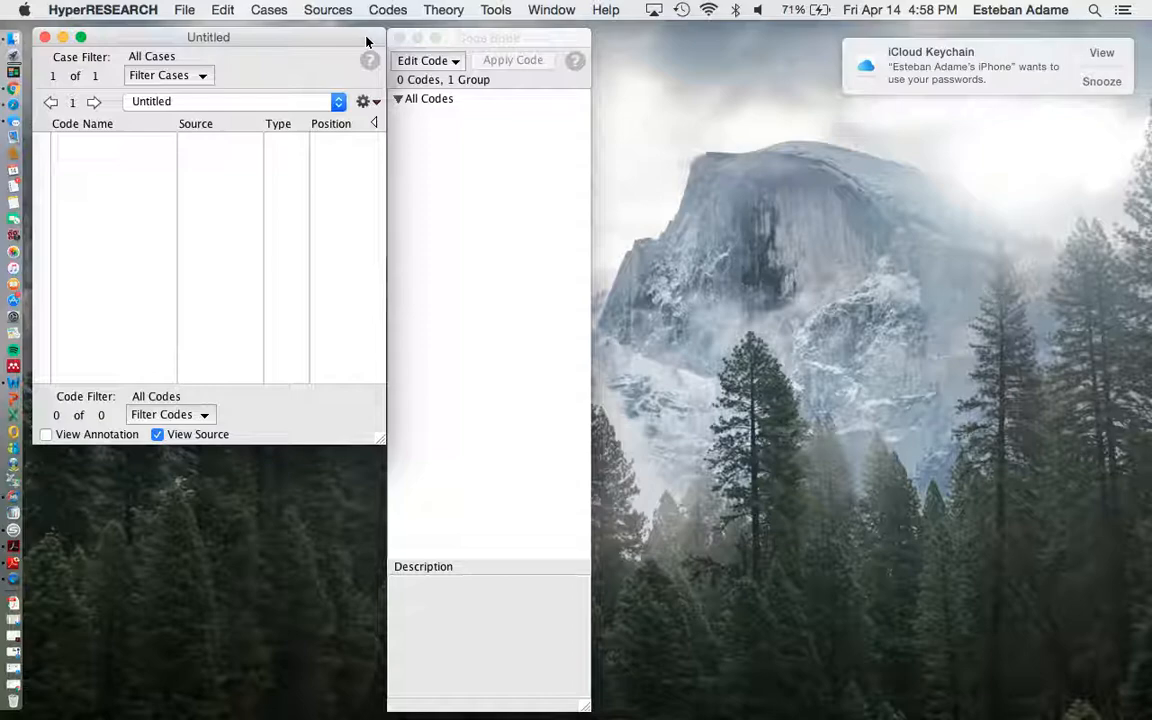
click(453, 38)
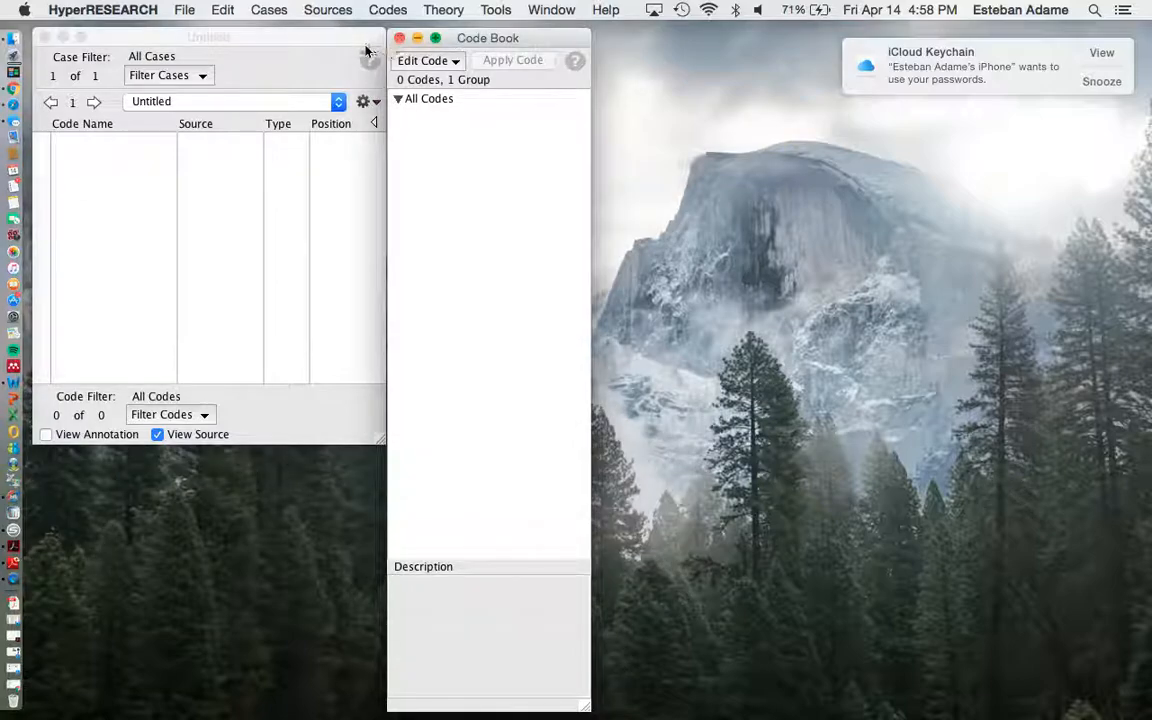
click(14, 686)
click(490, 40)
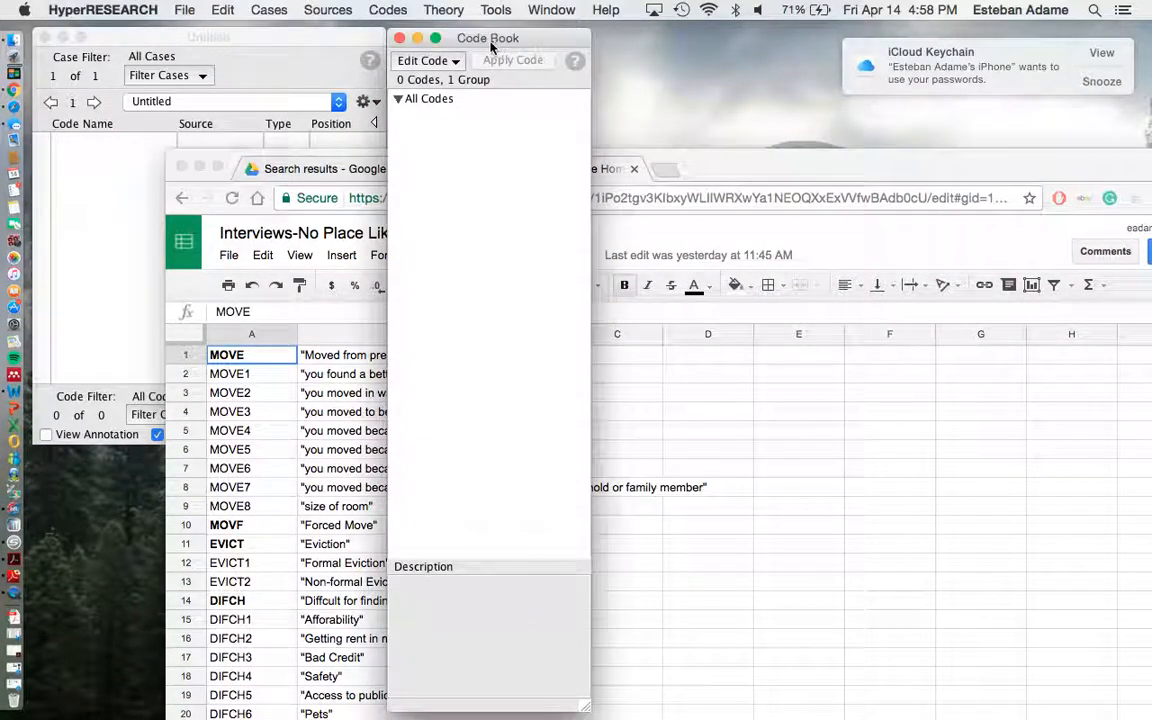
Create a new code group named MOVE, copying the name from the first row of the CodeBook sheet.
click(183, 9)
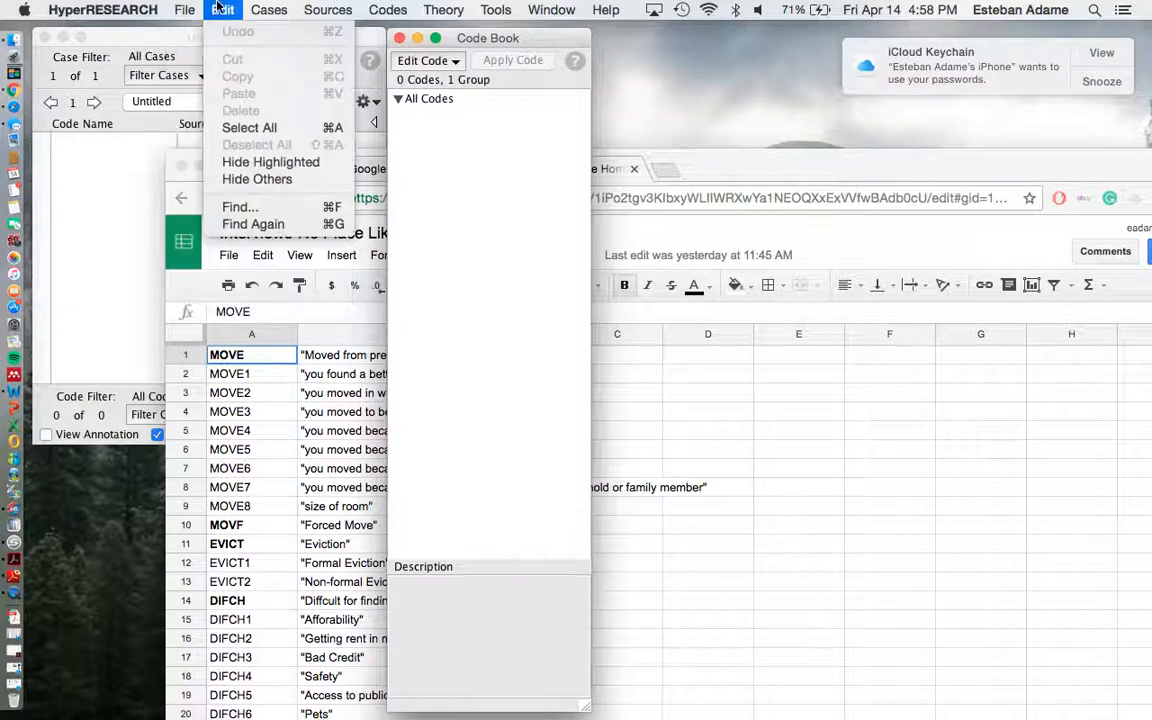
mouse_move(463, 8)
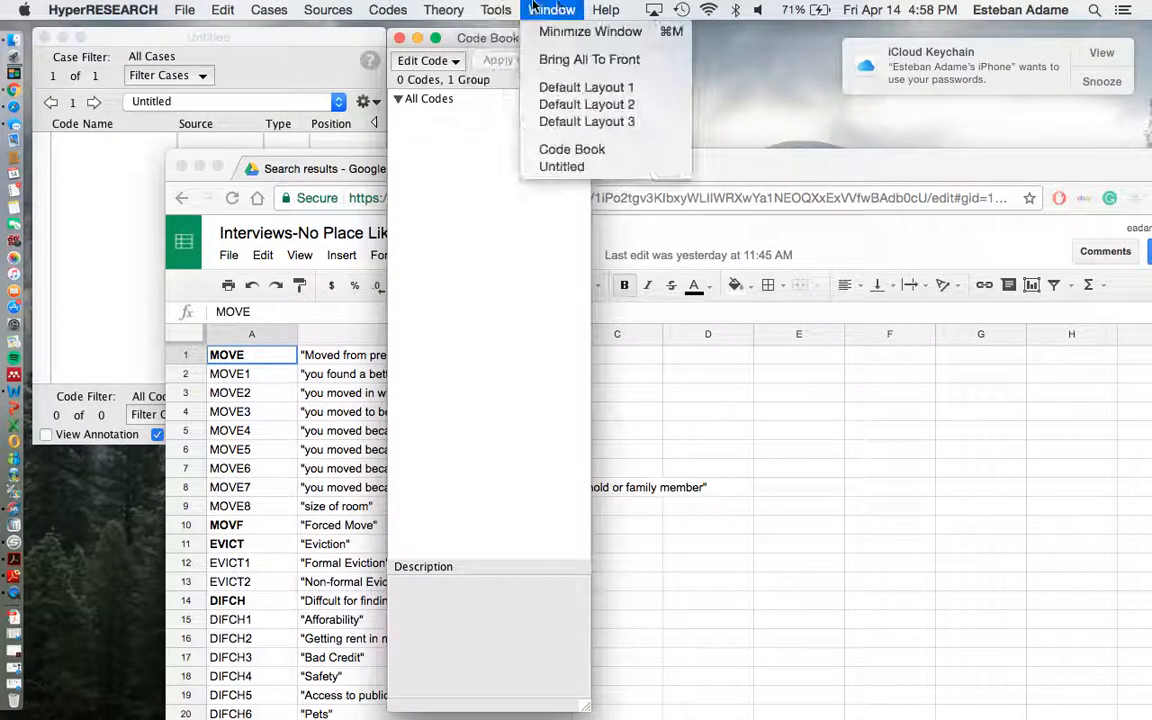
mouse_move(253, 14)
mouse_move(322, 5)
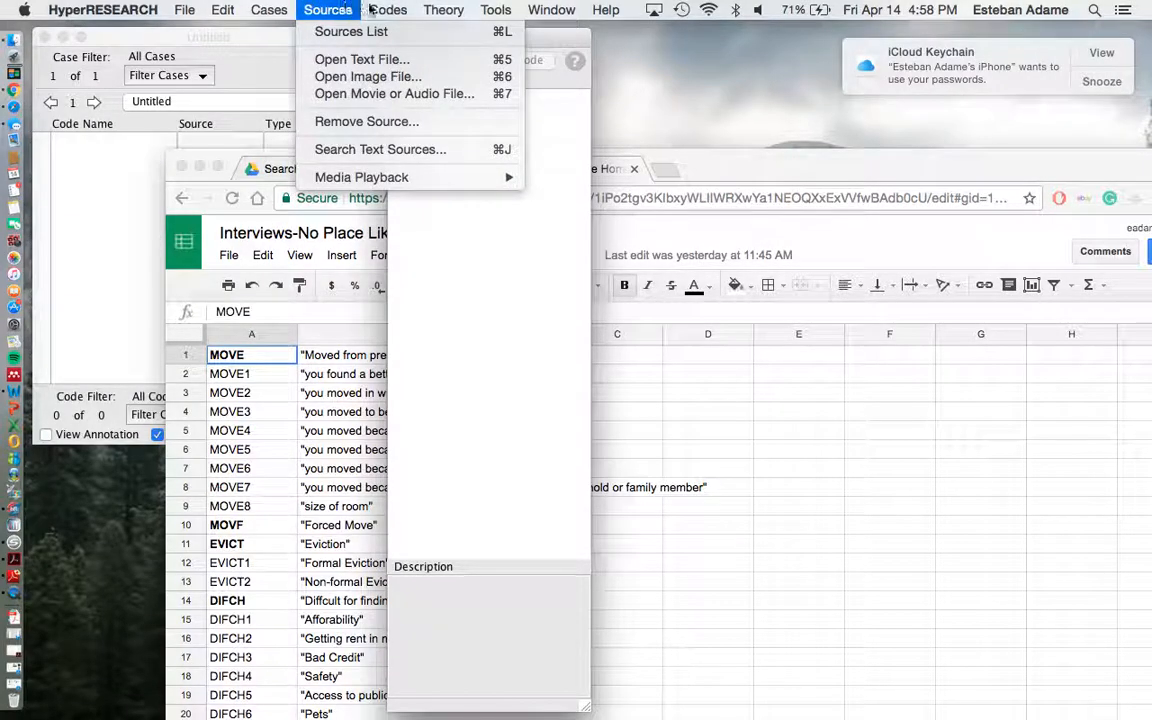
mouse_move(395, 10)
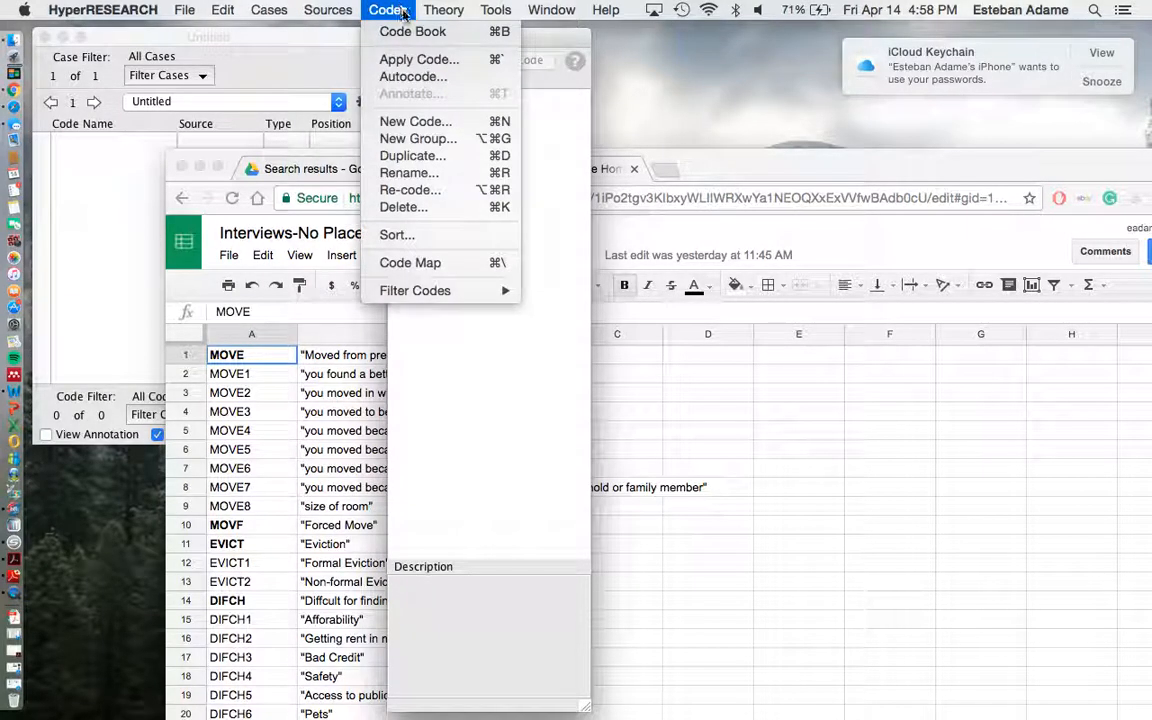
click(420, 147)
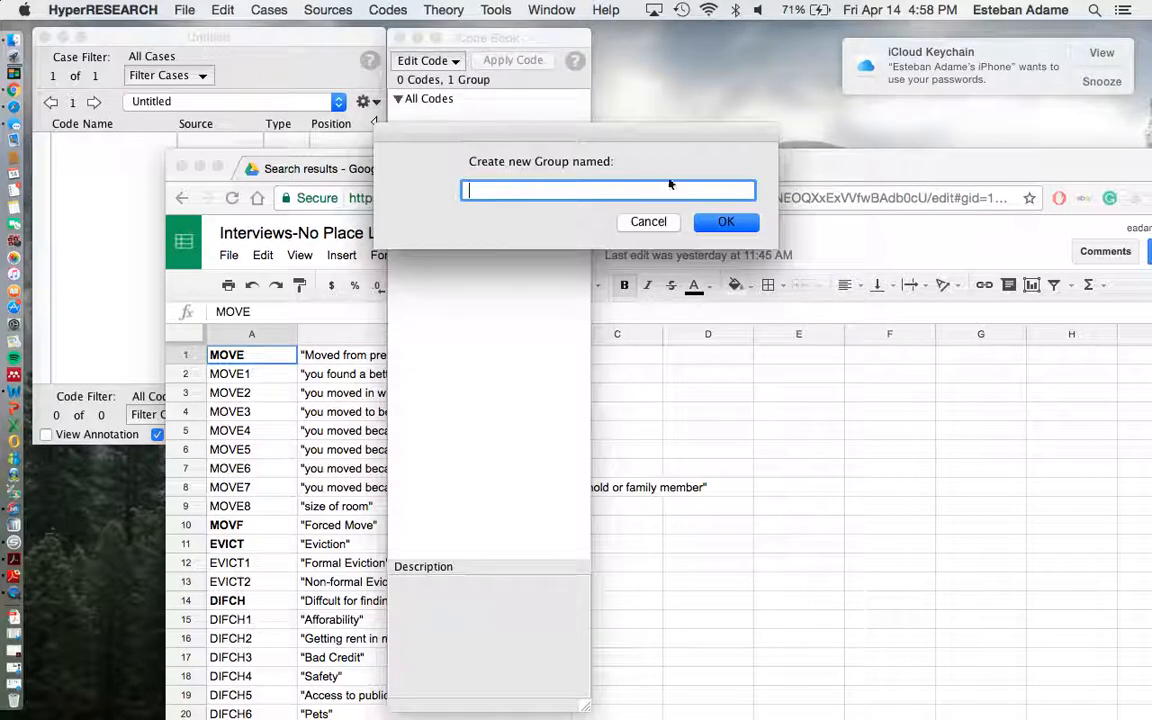
click(808, 159)
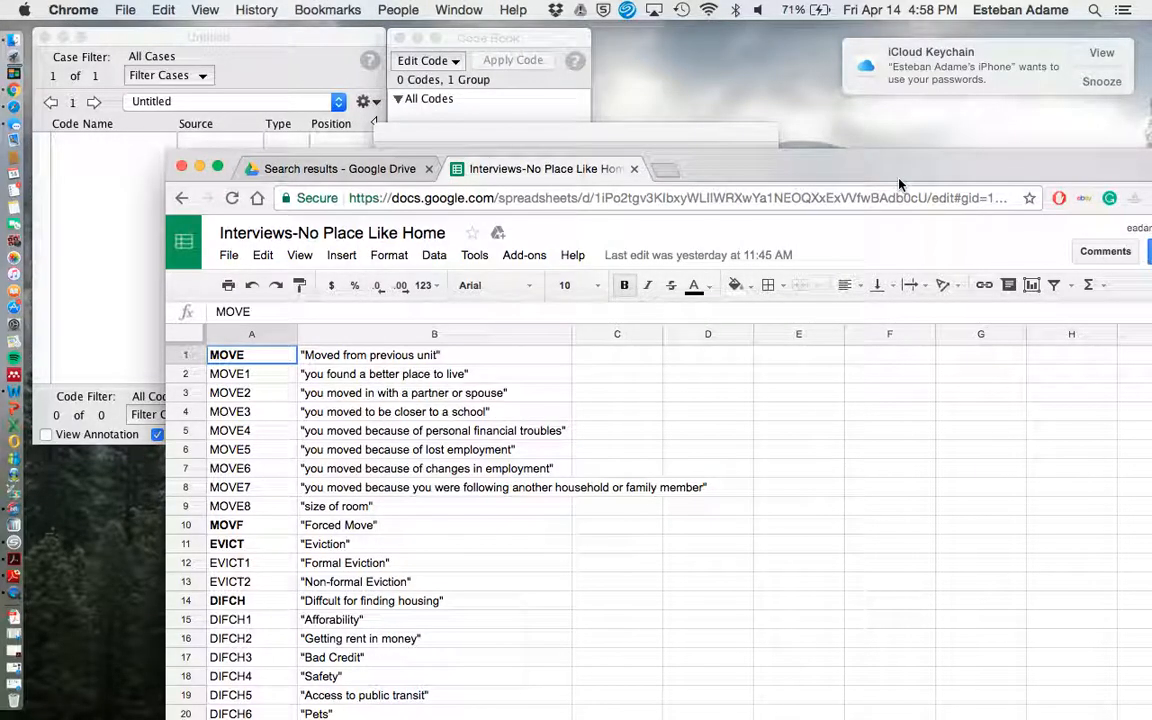
double_click(250, 355)
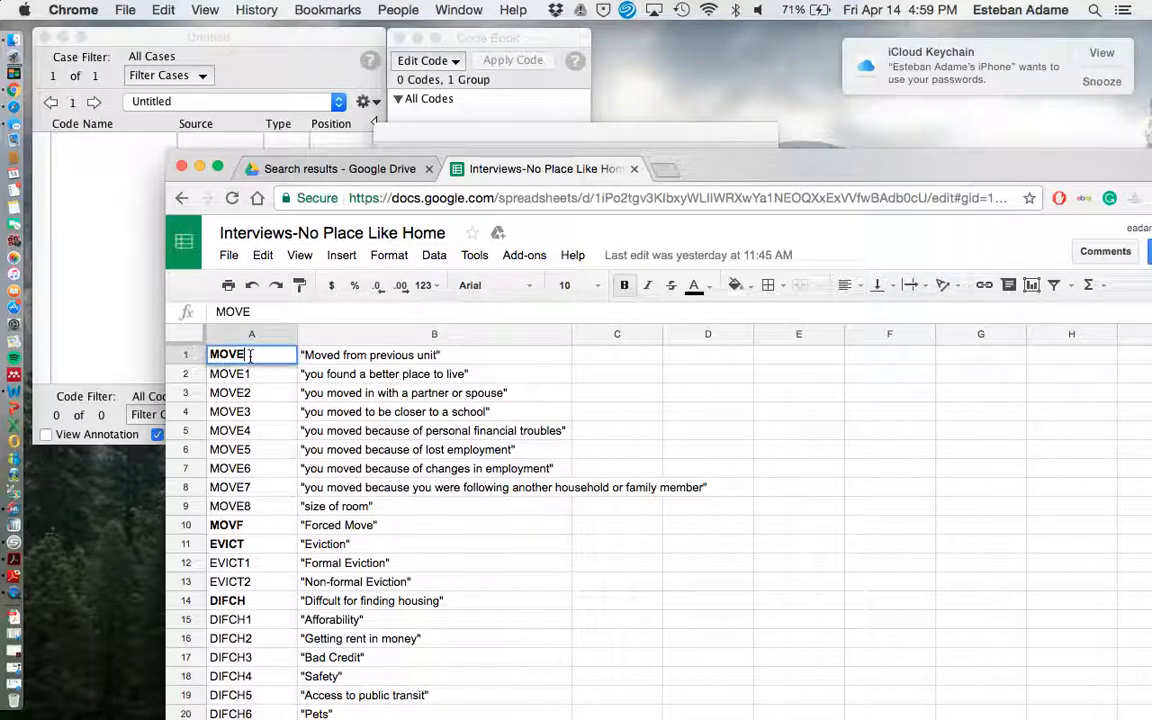
drag(246, 355, 181, 353)
key(super+c)
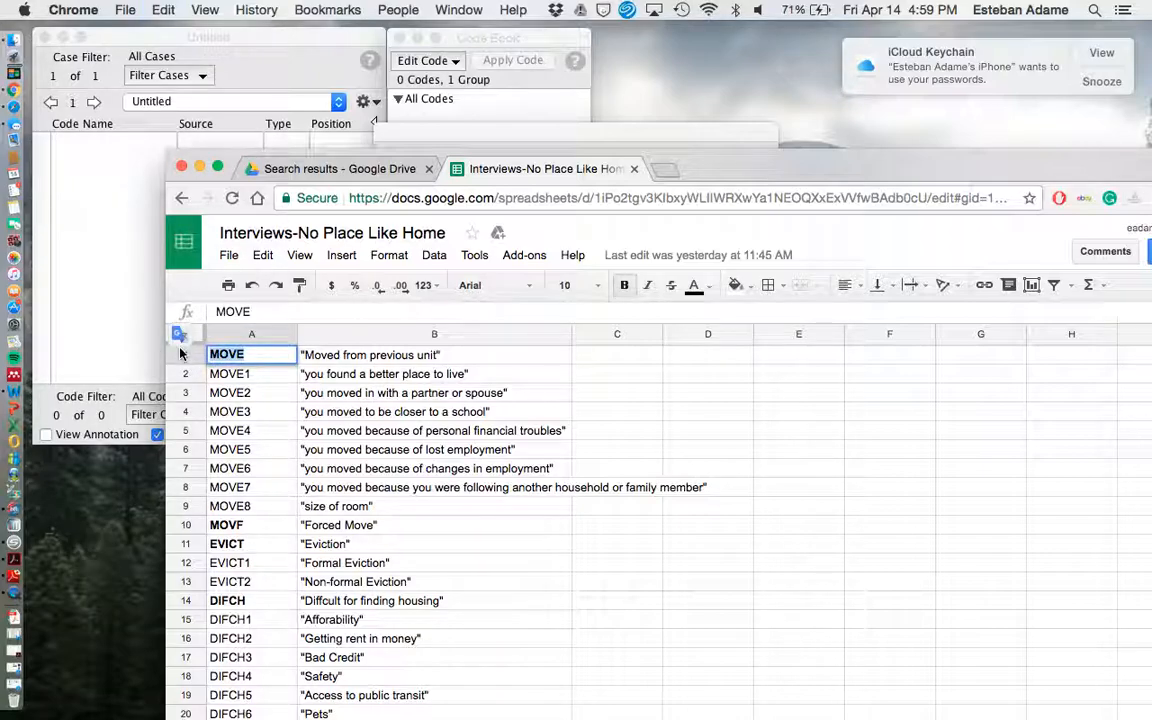
click(526, 130)
key(super+v)
key(Return)
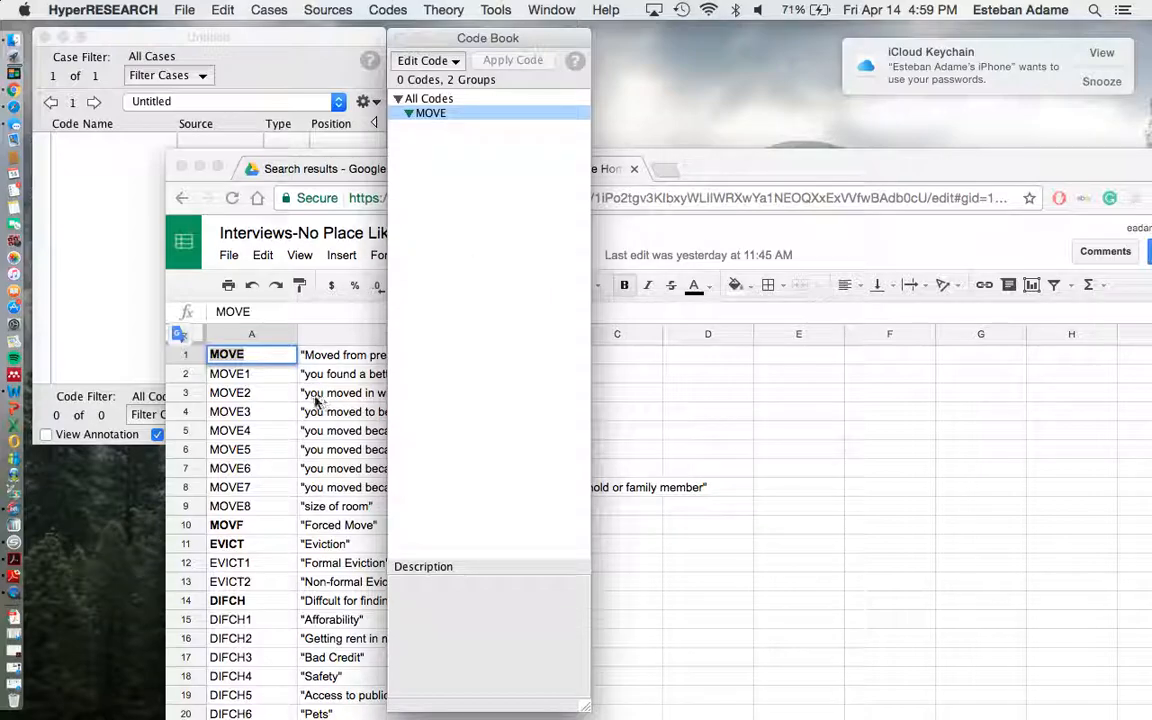
Create a new code named MOVE1 inside the MOVE group, taking the name from the CodeBook sheet.
click(240, 353)
click(248, 372)
double_click(253, 372)
key(super+c)
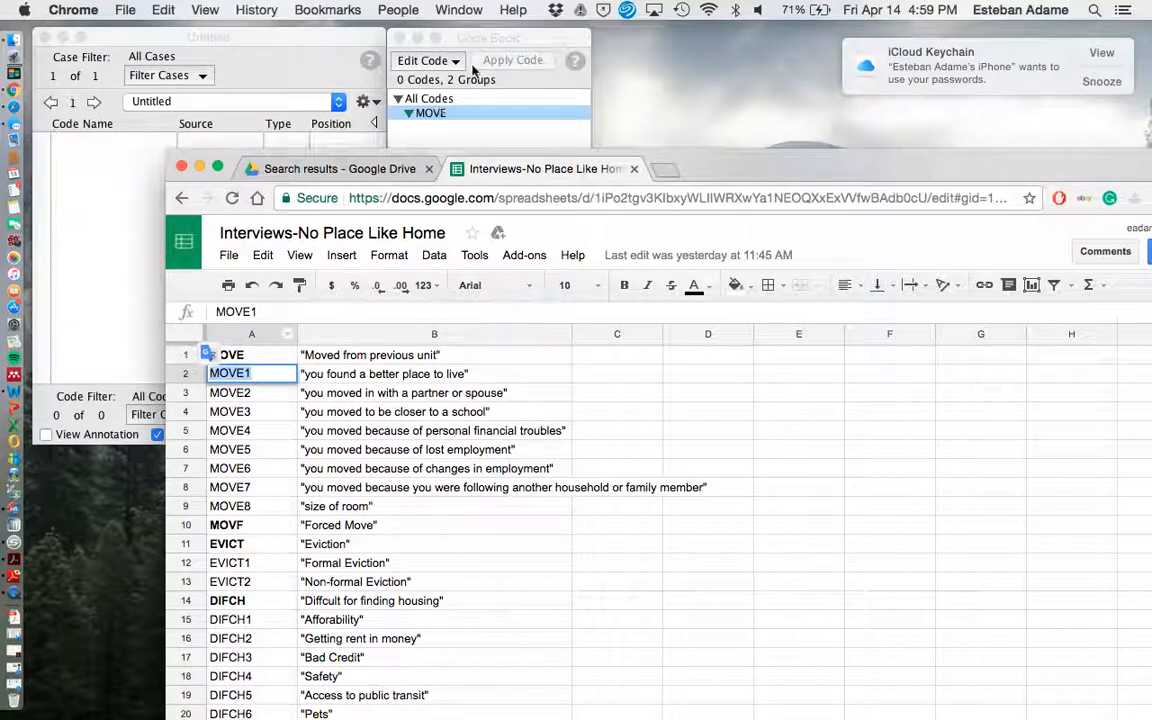
click(500, 38)
click(387, 10)
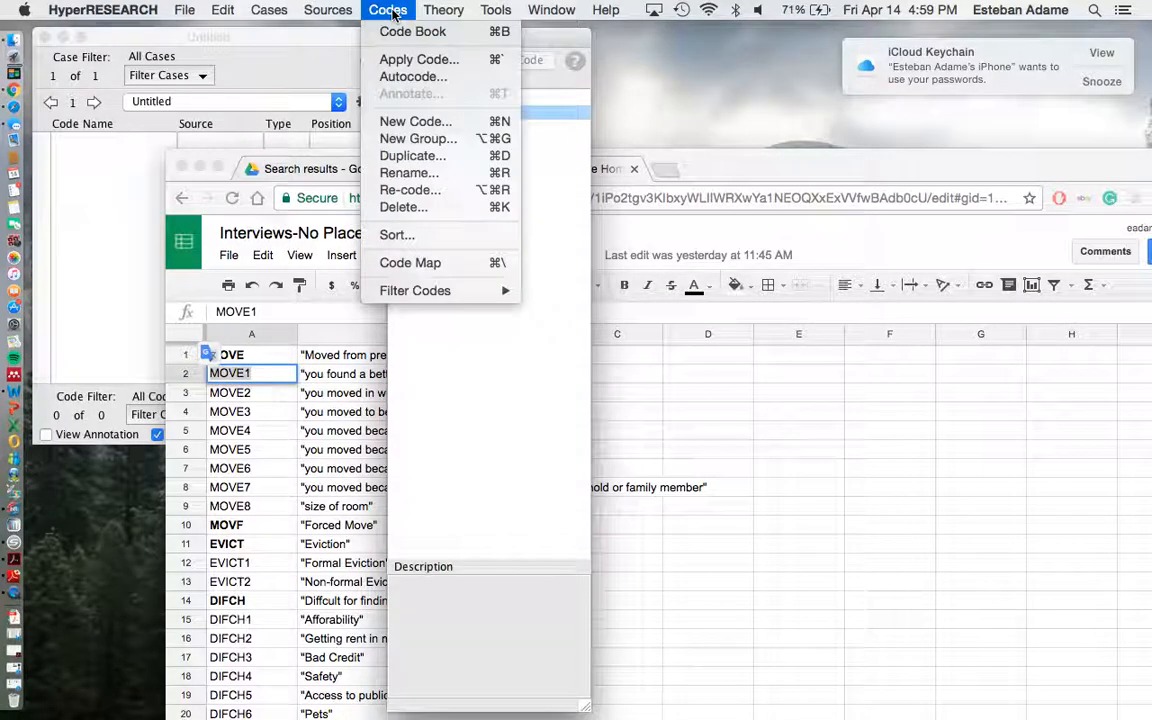
click(420, 121)
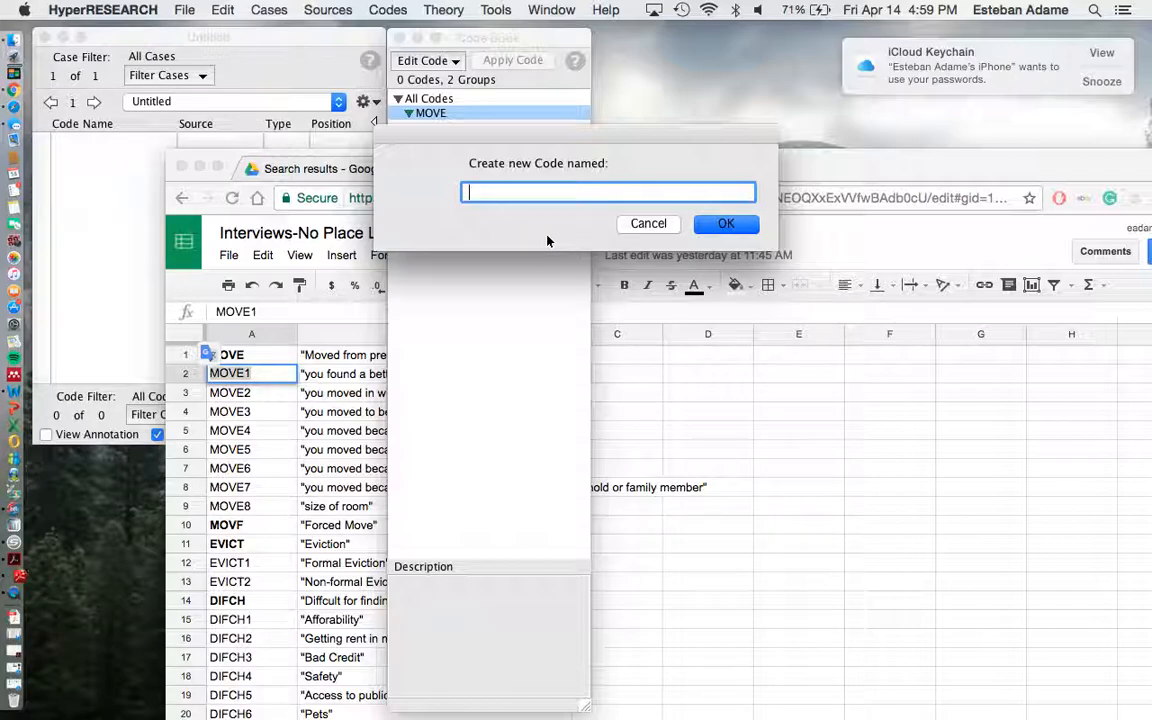
text(MOVE1)
click(723, 224)
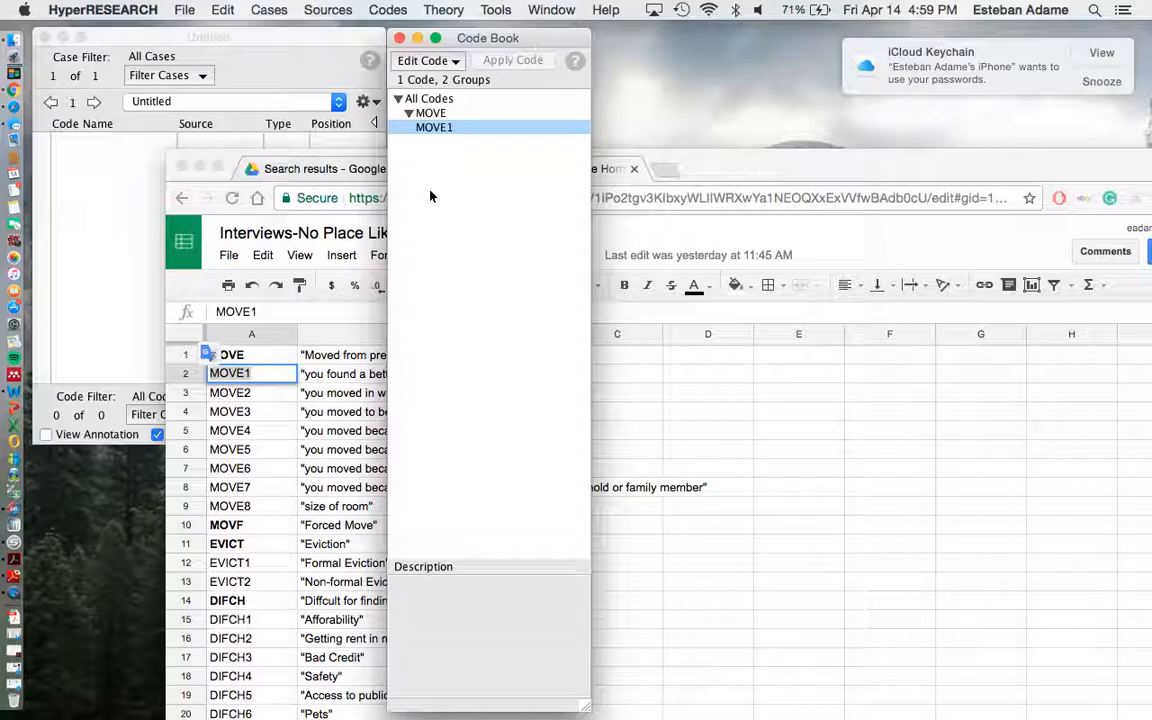
Copy "Moved from previous unit" from the CodeBook sheet into the description of the MOVE group.
click(440, 113)
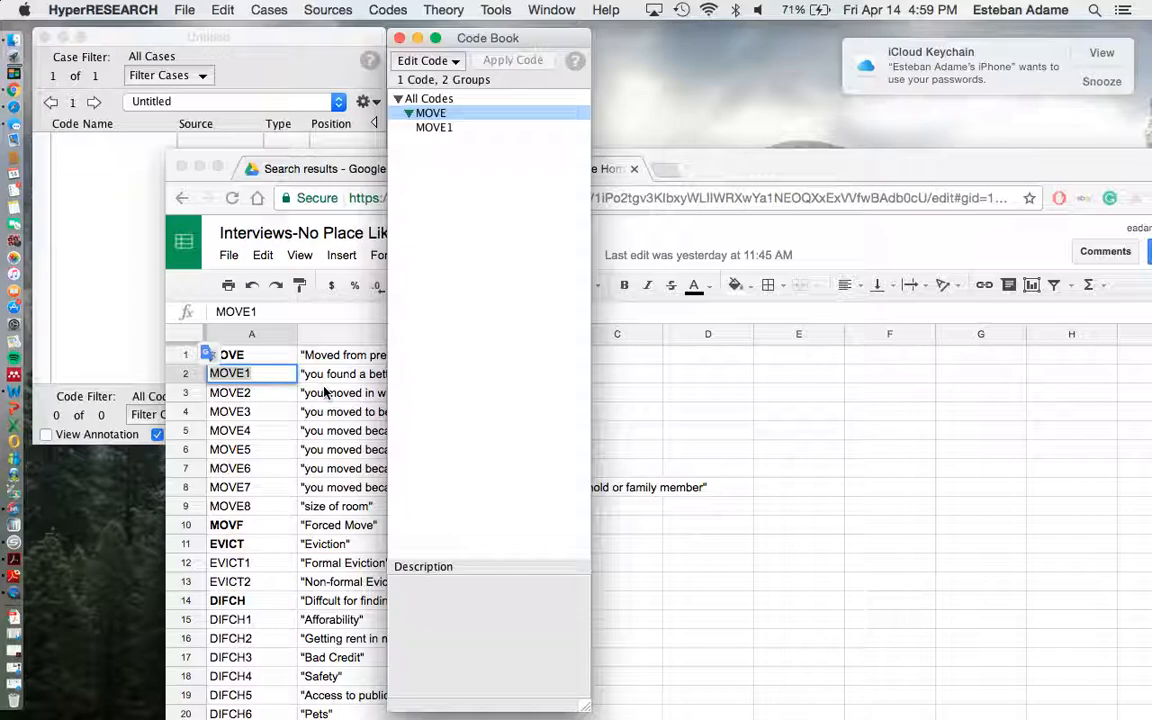
click(287, 404)
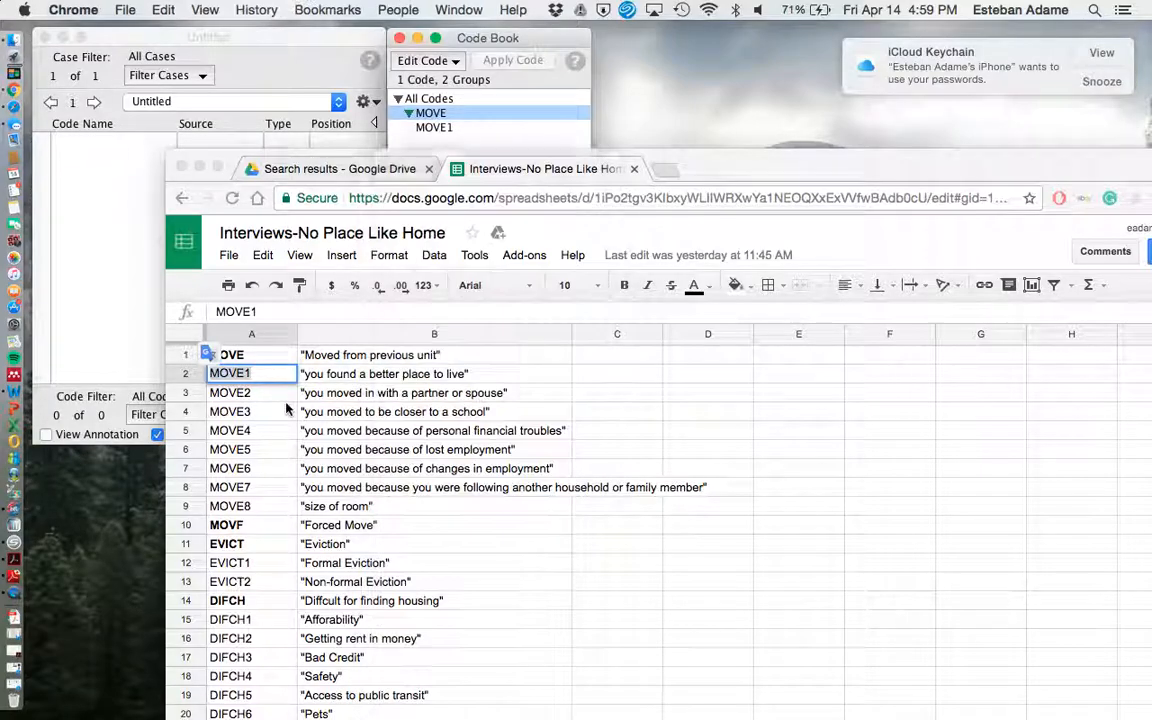
double_click(326, 360)
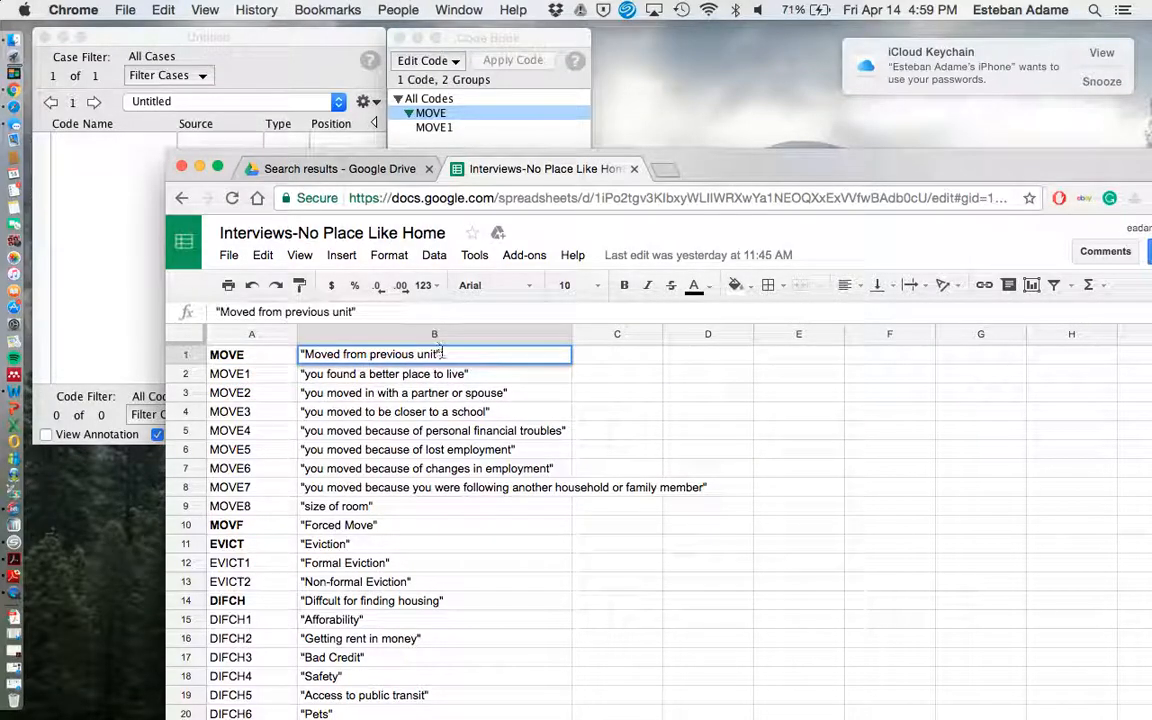
key(super+a)
key(super+c)
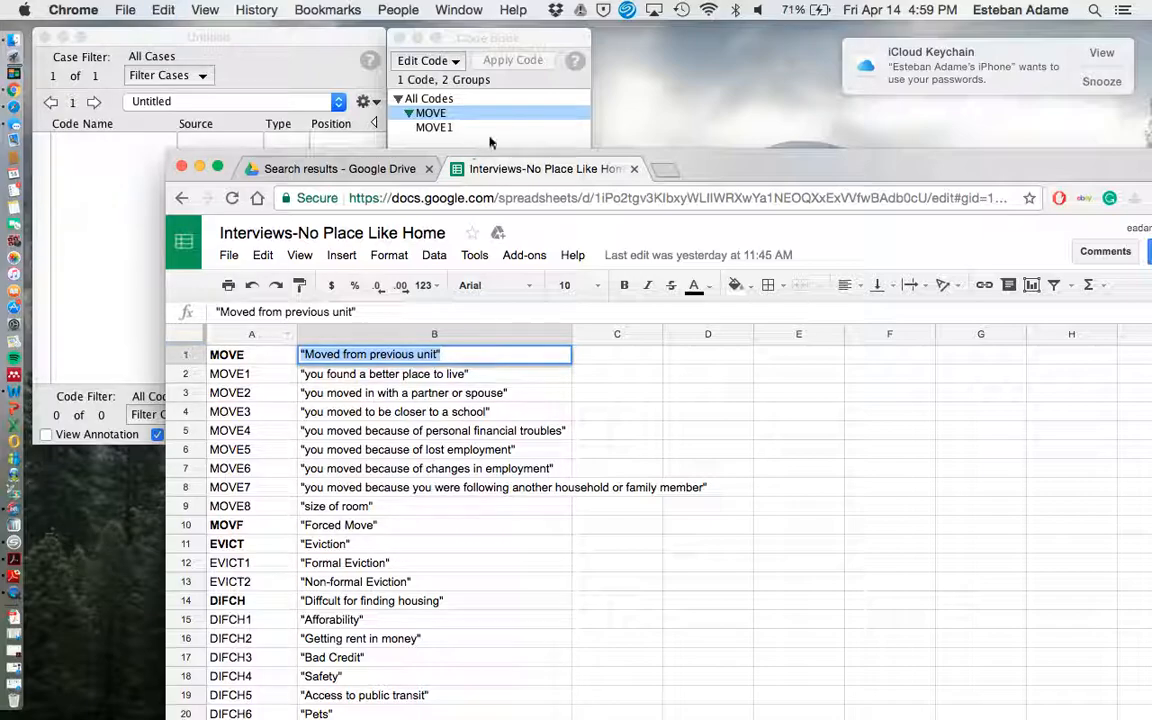
click(467, 110)
click(467, 624)
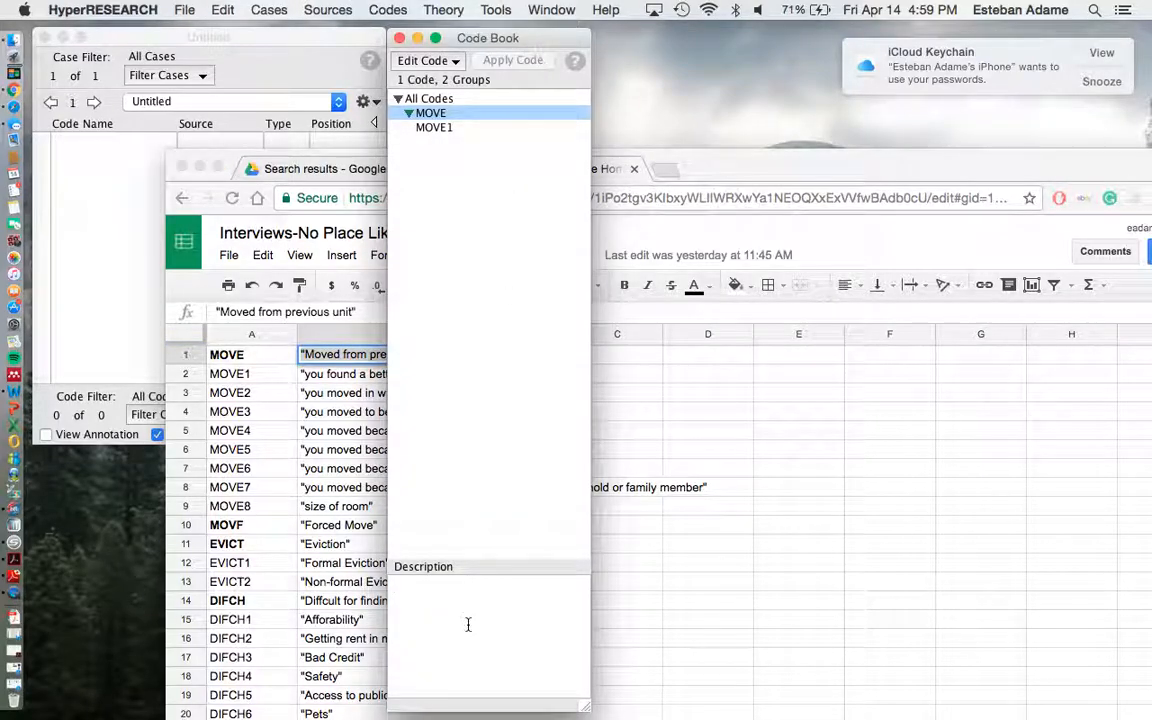
key(super+v)
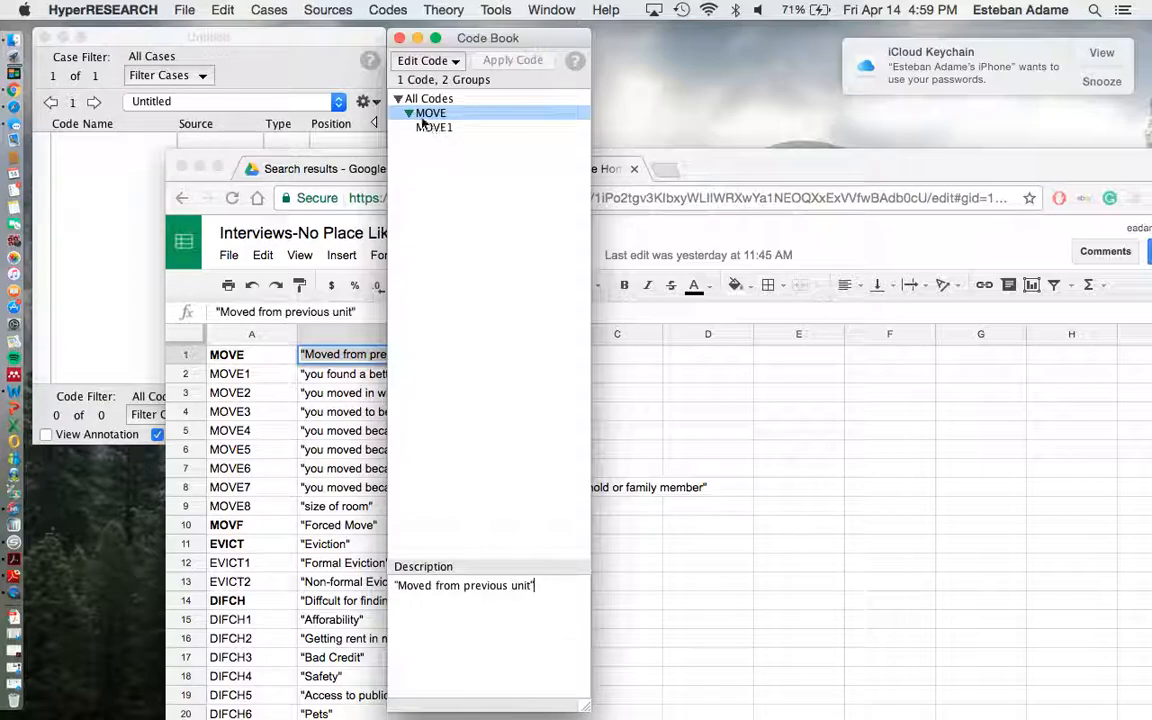
Copy "you found a better place to live" from the CodeBook sheet into the description of the MOVE1 code.
click(256, 360)
click(257, 376)
click(333, 373)
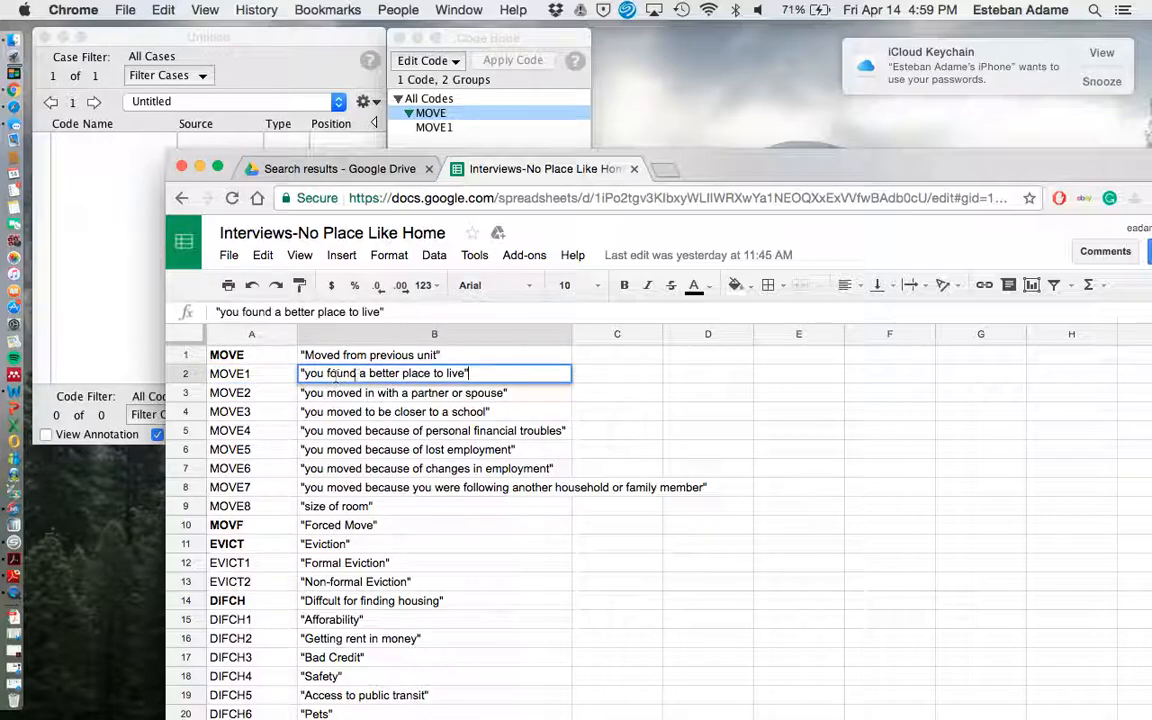
drag(469, 373, 287, 376)
key(super+c)
click(430, 116)
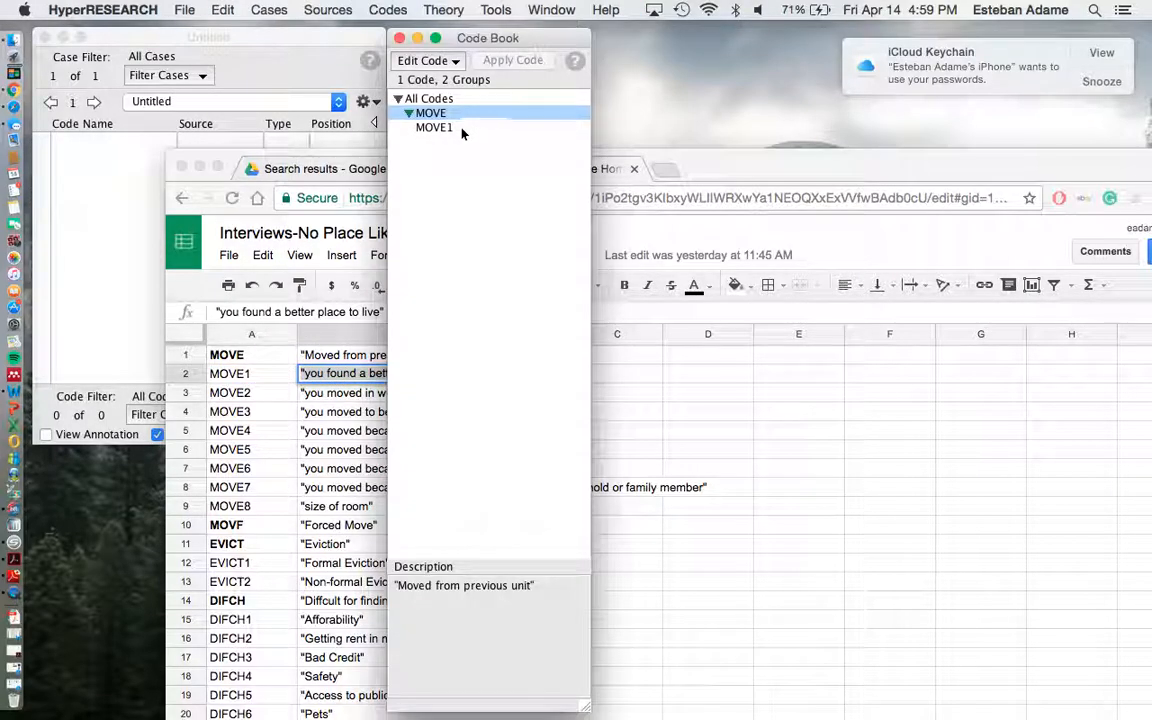
click(460, 129)
click(437, 599)
key(super+v)
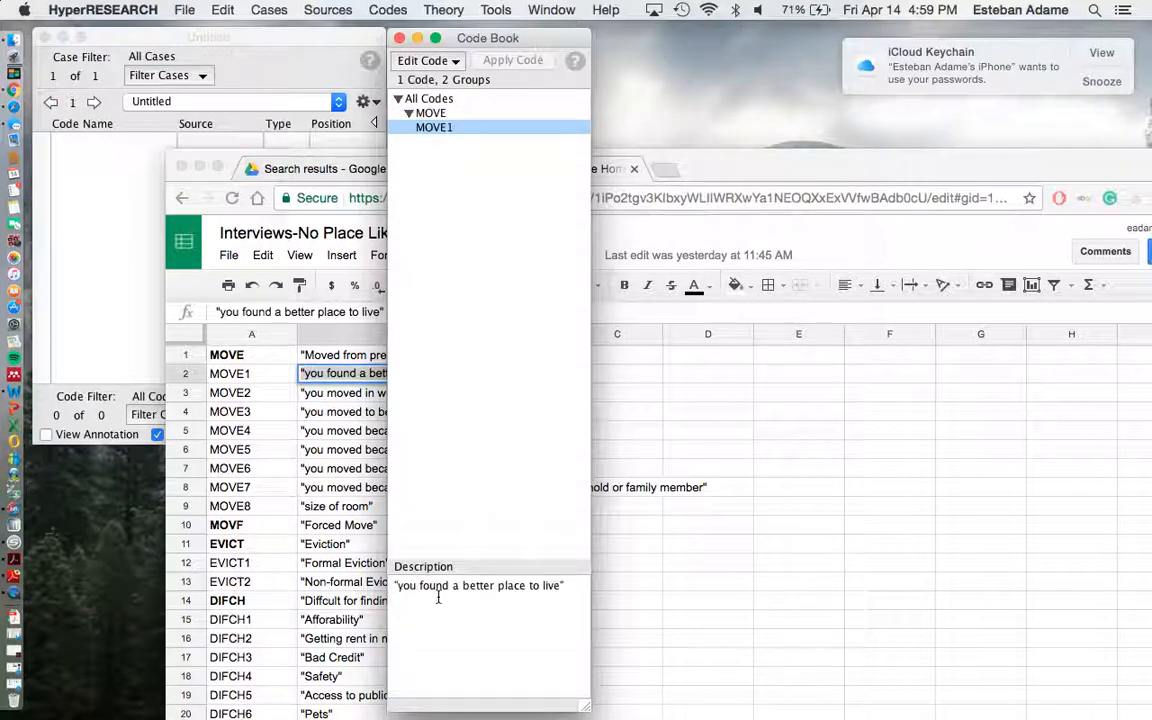
click(487, 380)
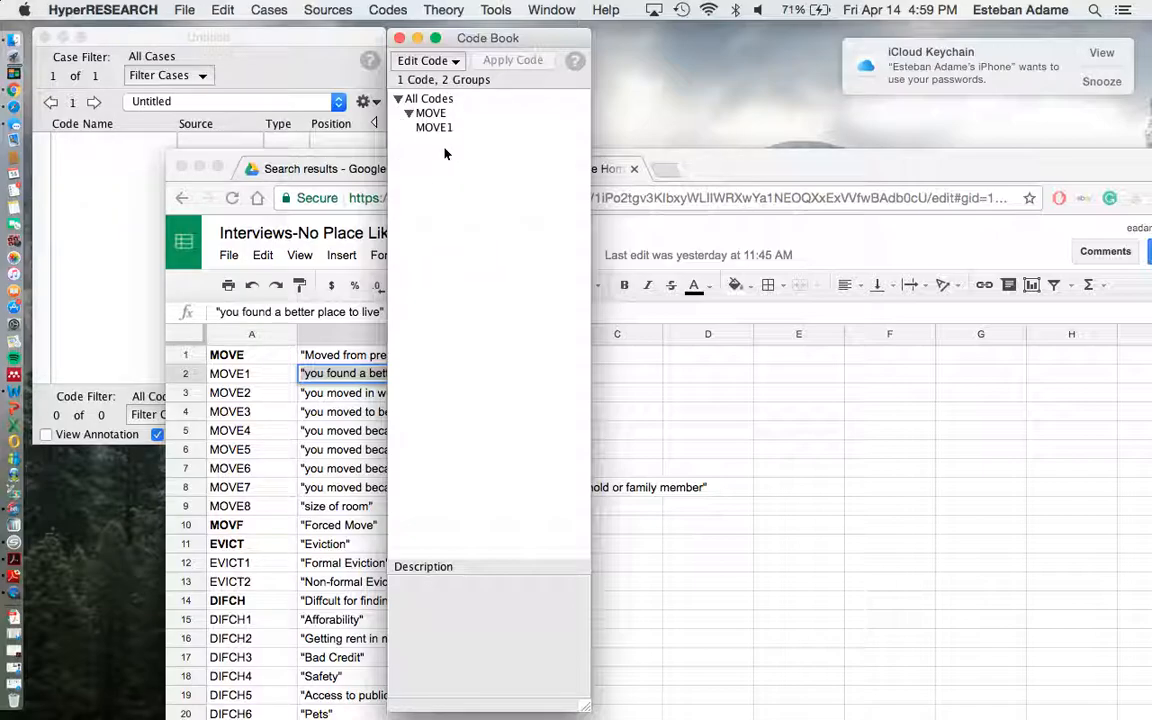
Look over the remaining codes and descriptions in the spreadsheet's CodeBook sheet.
click(306, 156)
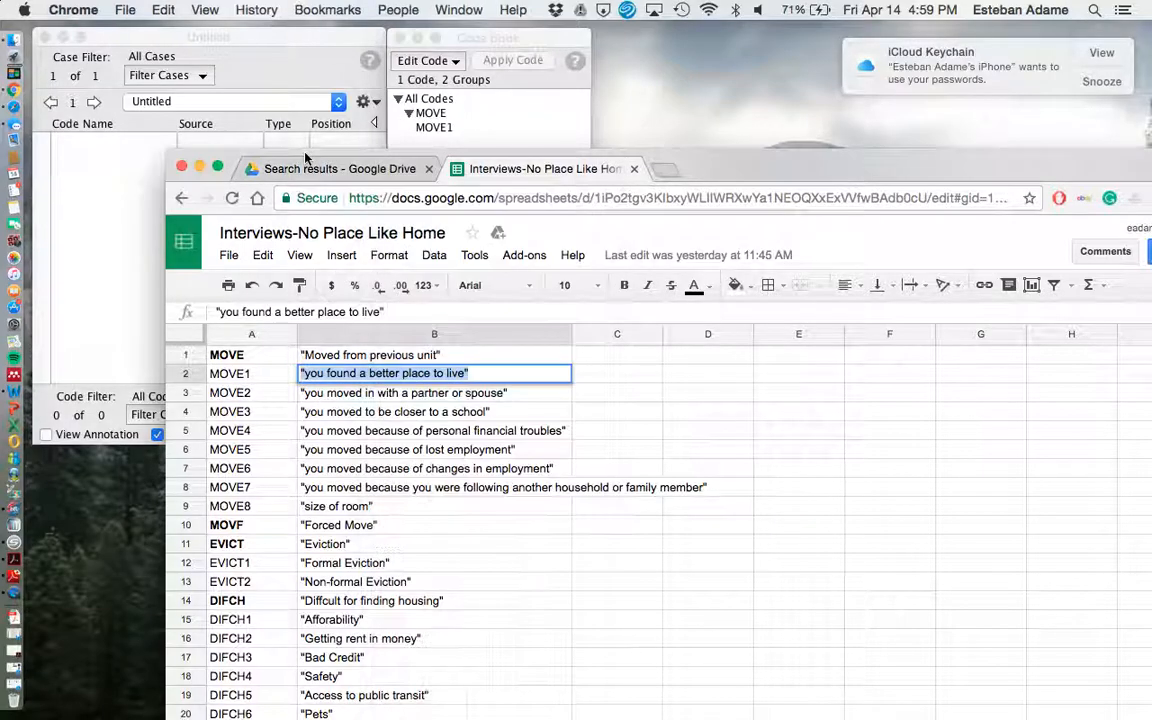
click(338, 502)
click(793, 414)
scroll(793, 422, down, 5)
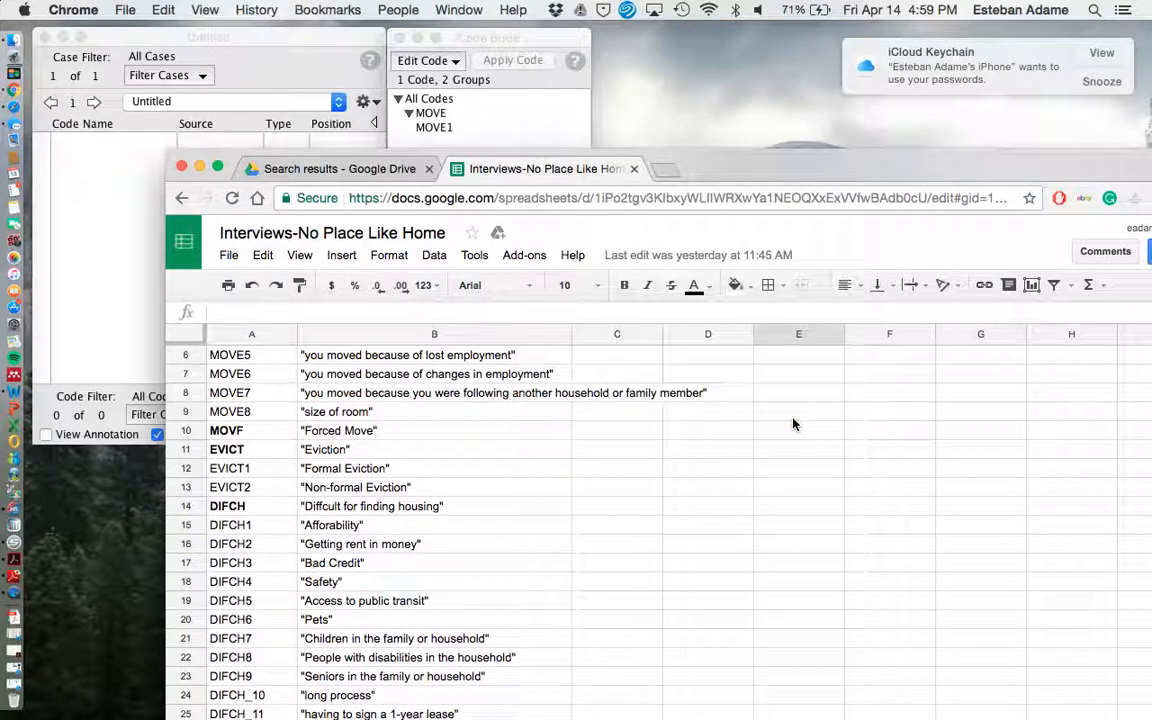
scroll(793, 424, down, 20)
scroll(793, 424, up, 20)
scroll(793, 424, up, 10)
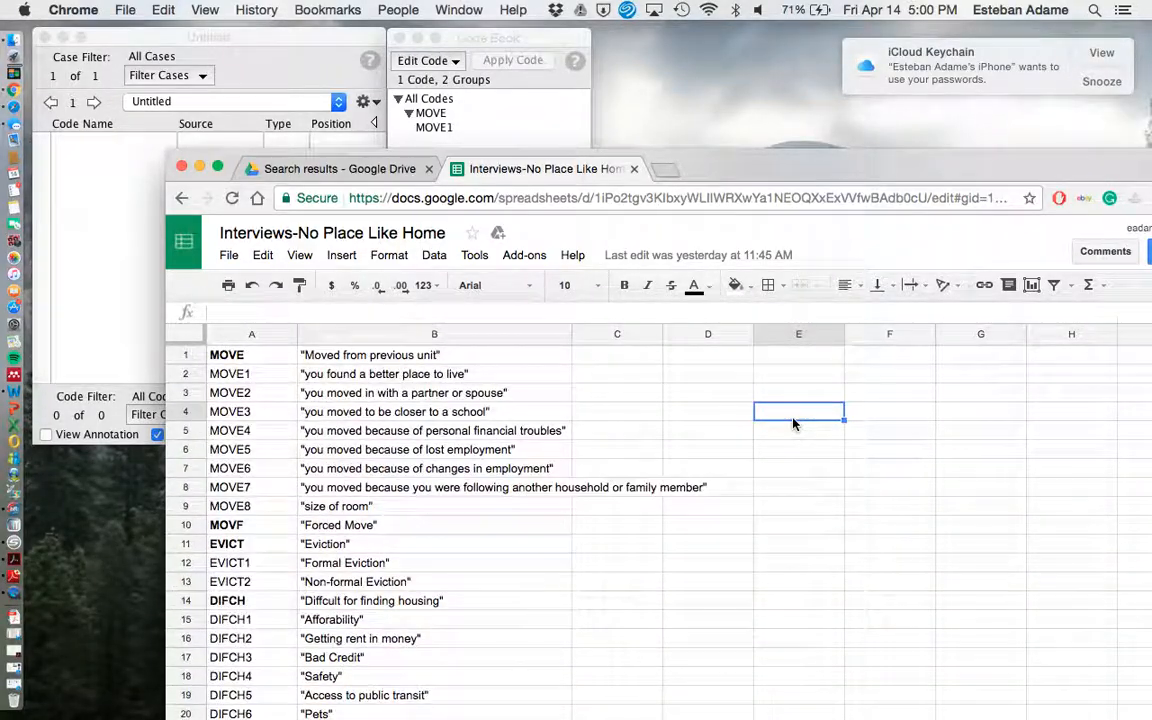
Open the interview transcription dated Jan 26, 2017 from All My Files as a new text source in HyperRESEARCH.
click(490, 40)
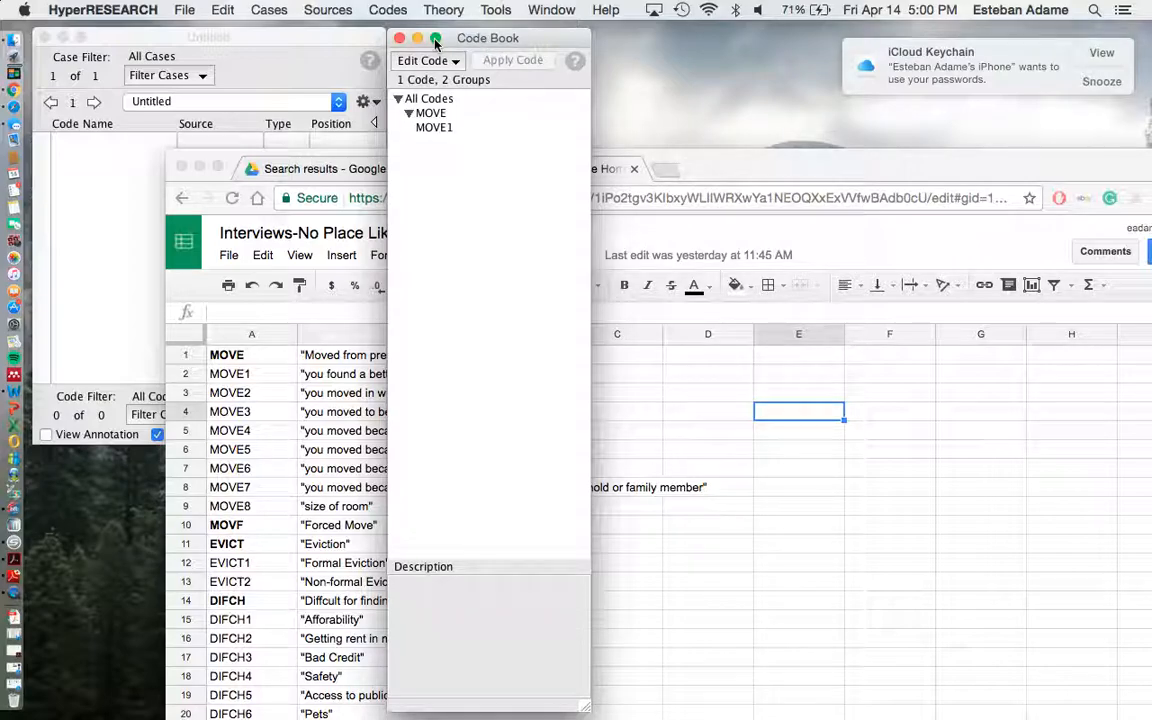
click(333, 11)
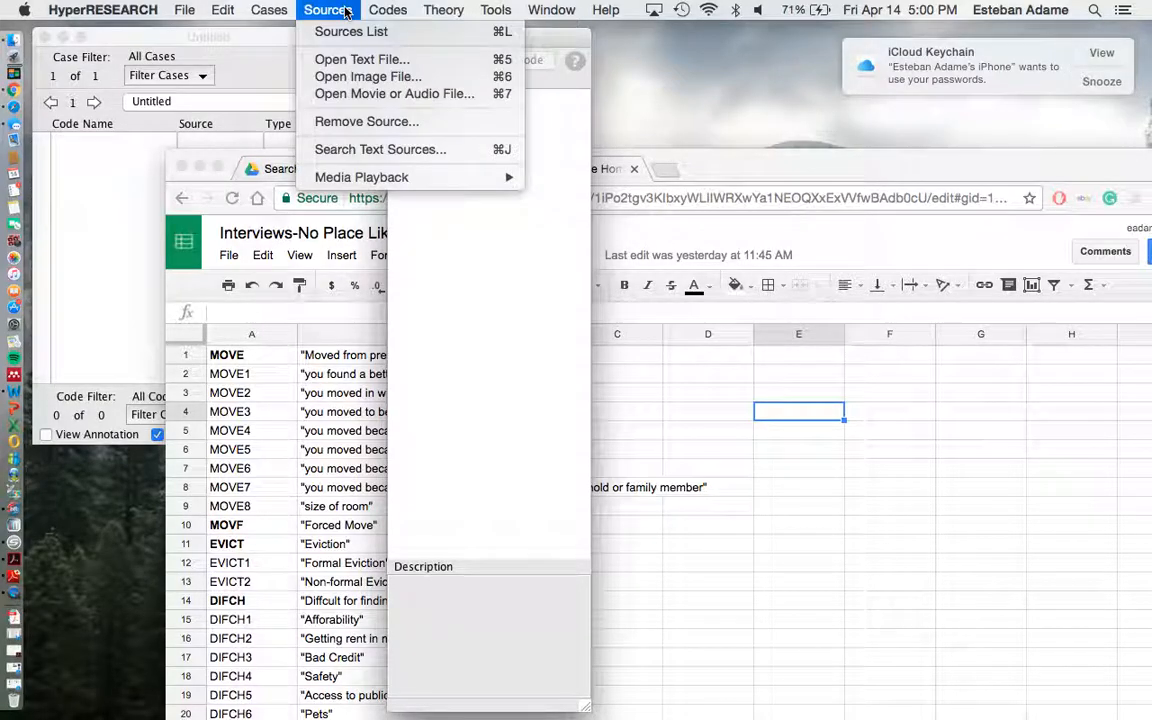
click(348, 63)
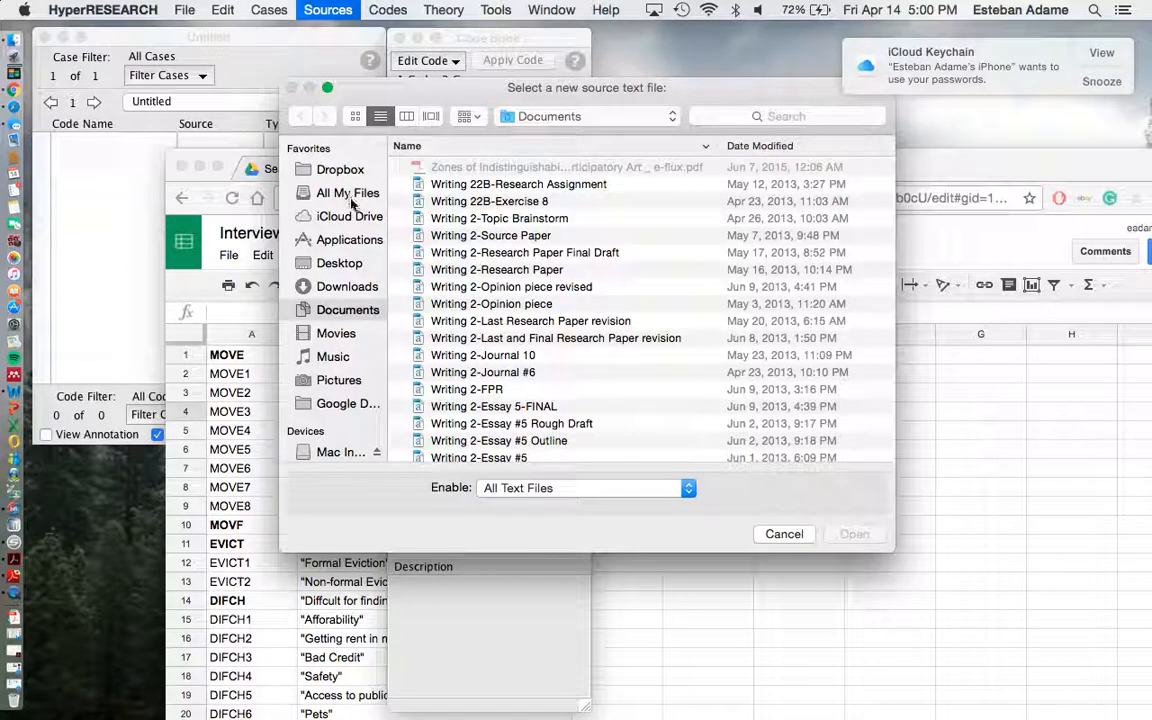
click(351, 196)
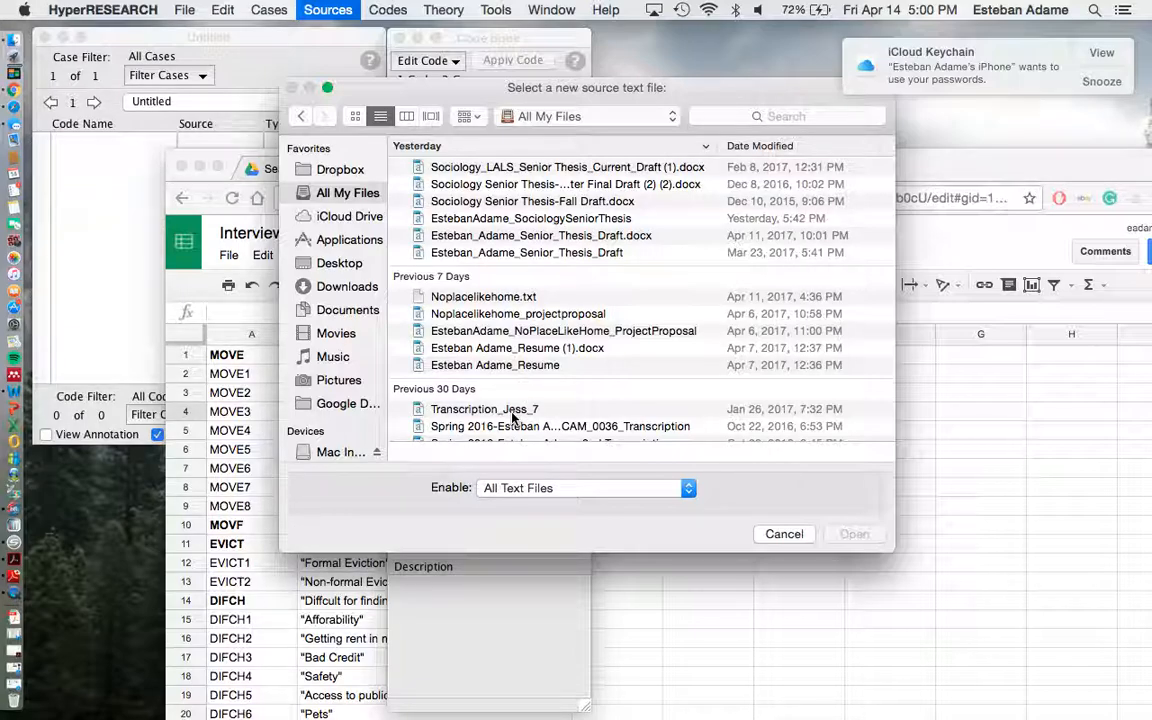
click(512, 412)
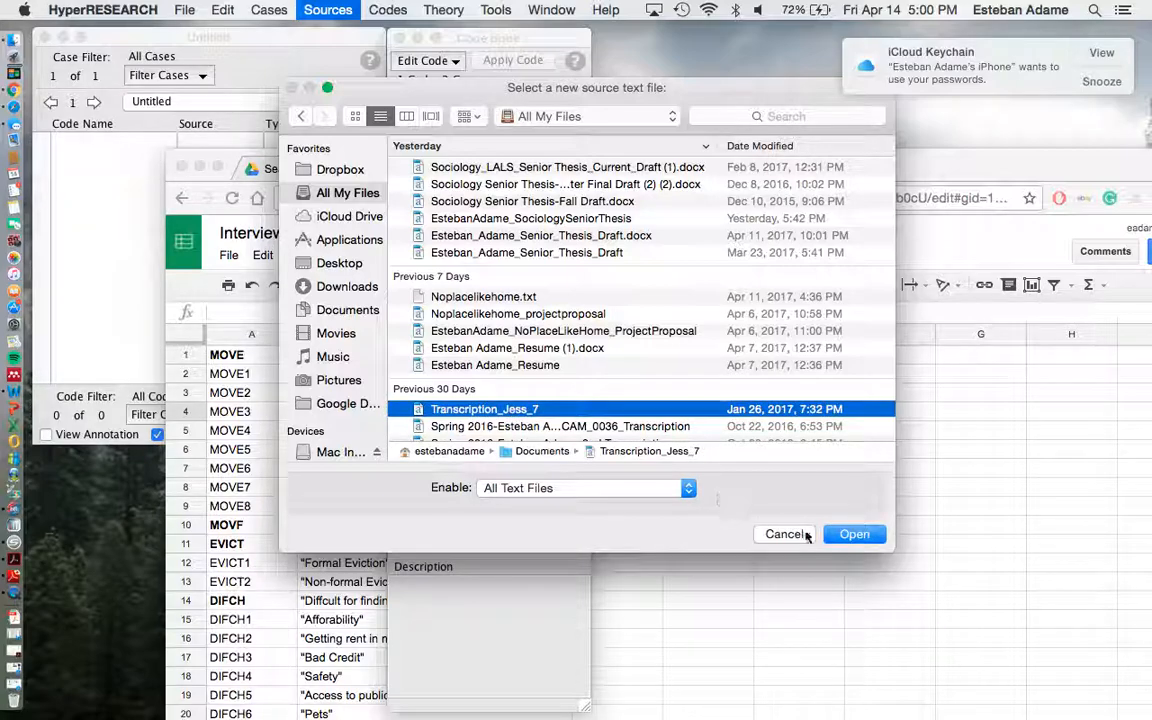
click(851, 534)
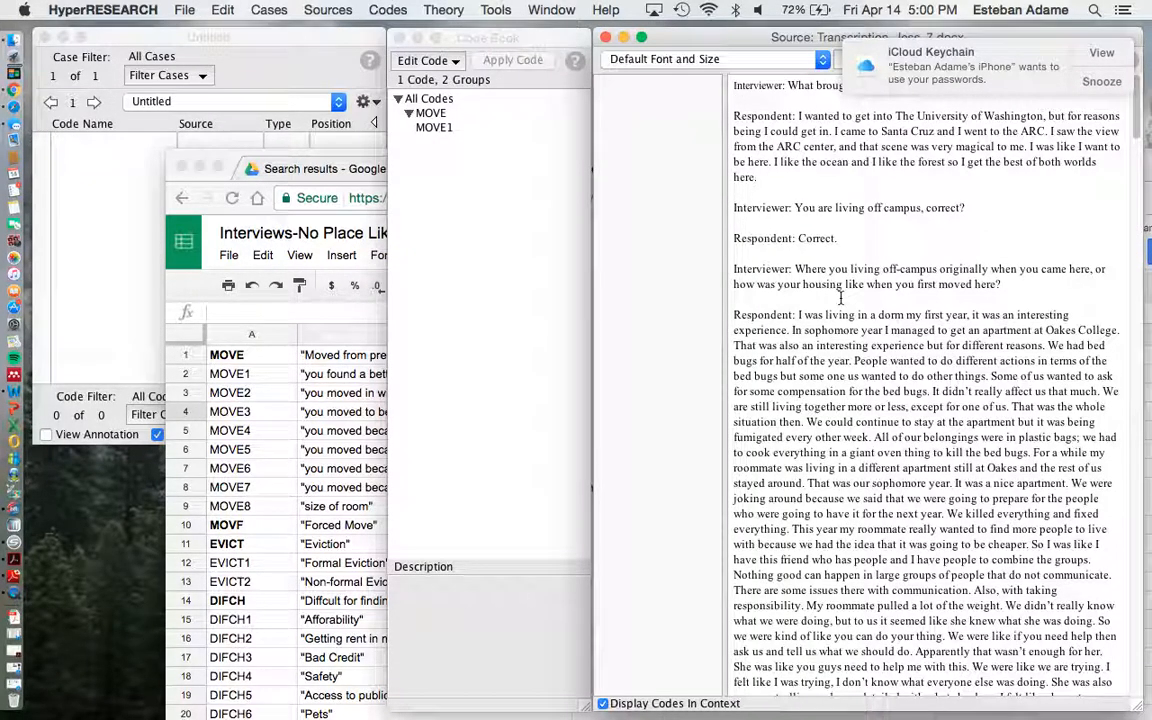
Skim the opened interview transcript and return to its beginning.
scroll(813, 381, down, 5)
scroll(813, 381, down, 20)
scroll(813, 385, down, 15)
scroll(813, 385, up, 15)
scroll(813, 385, up, 20)
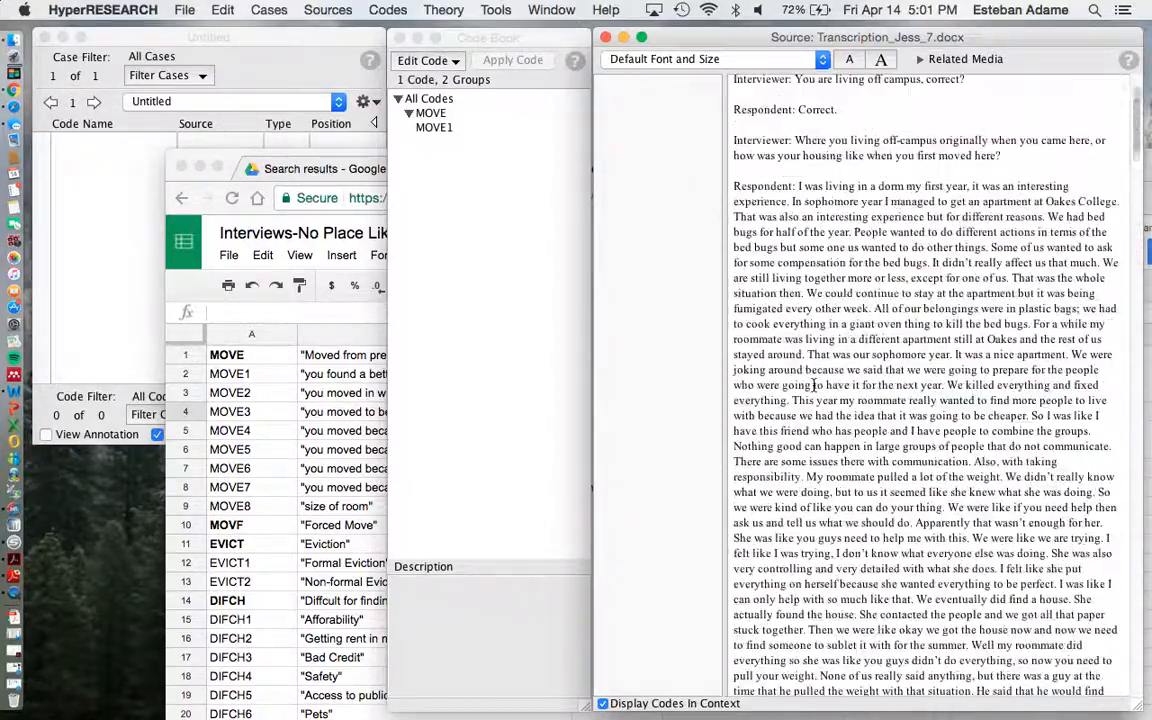
scroll(813, 385, up, 3)
Bring the study window in front of the spreadsheet, alongside the Code Book and source windows.
click(490, 42)
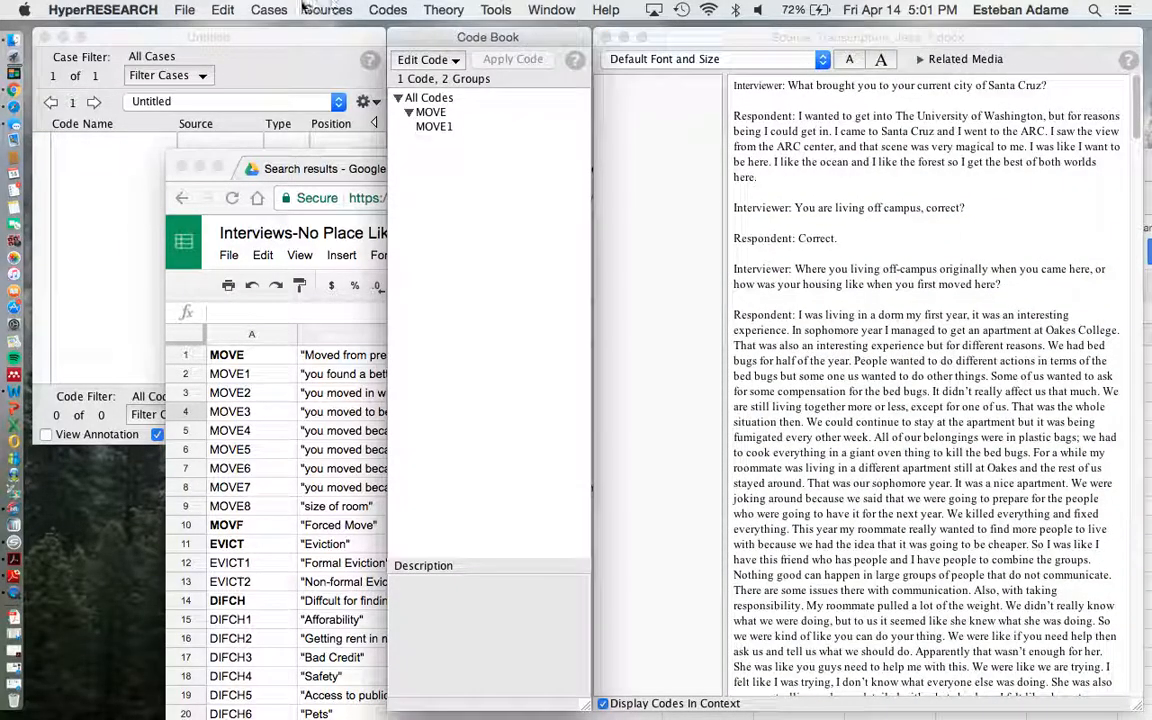
click(250, 32)
click(787, 131)
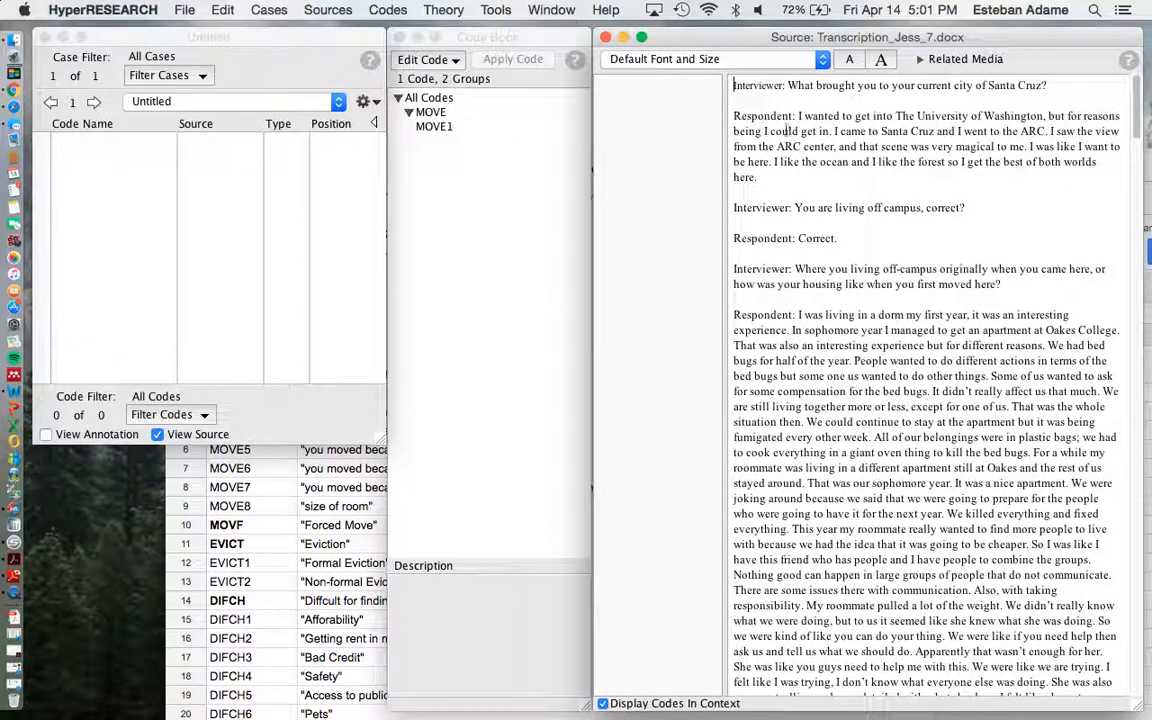
click(500, 37)
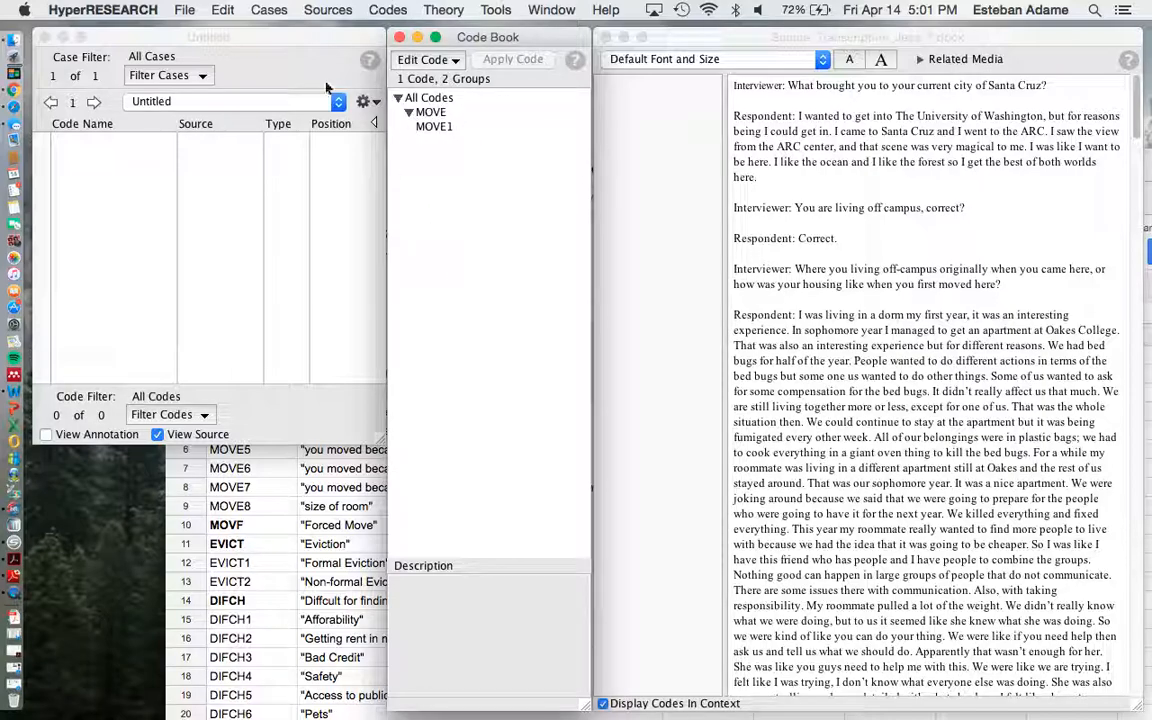
click(303, 62)
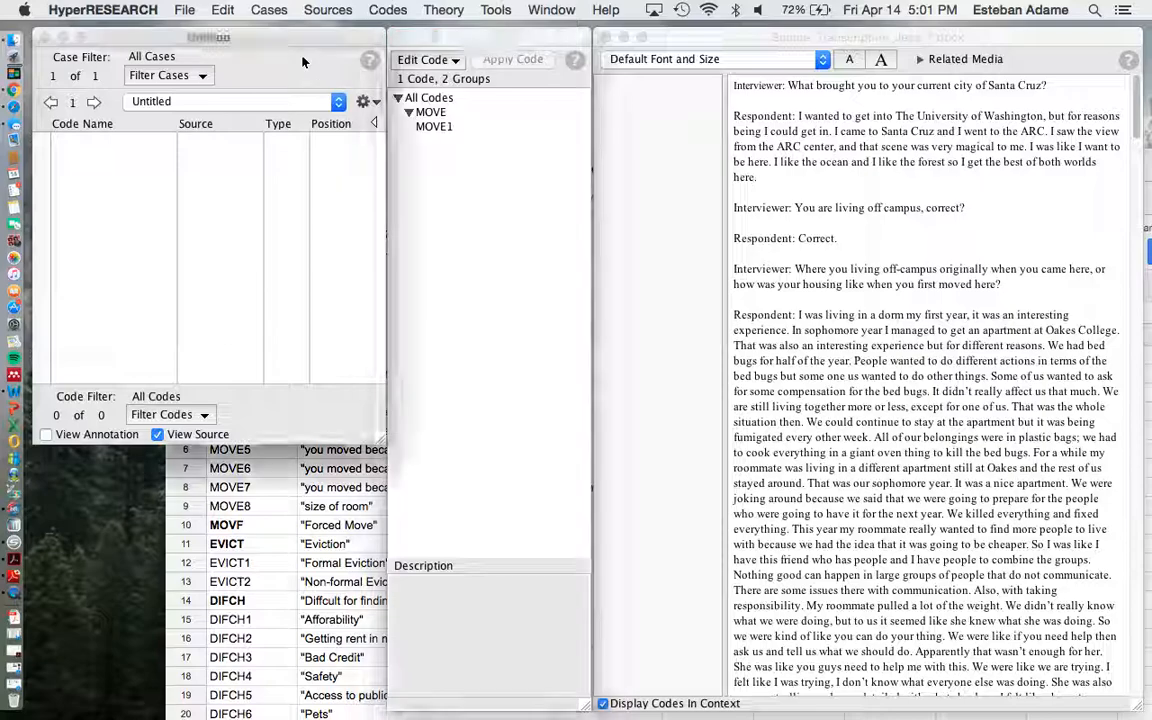
Save the study as demo.hs2 in the Documents folder.
click(206, 9)
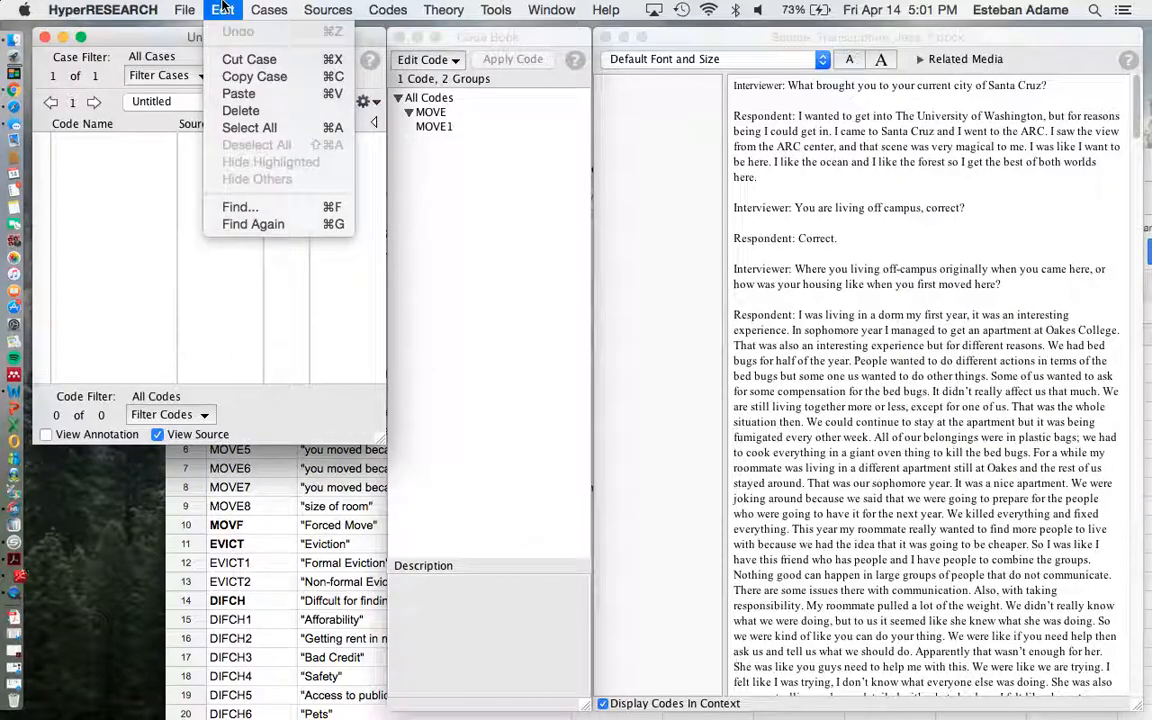
mouse_move(184, 9)
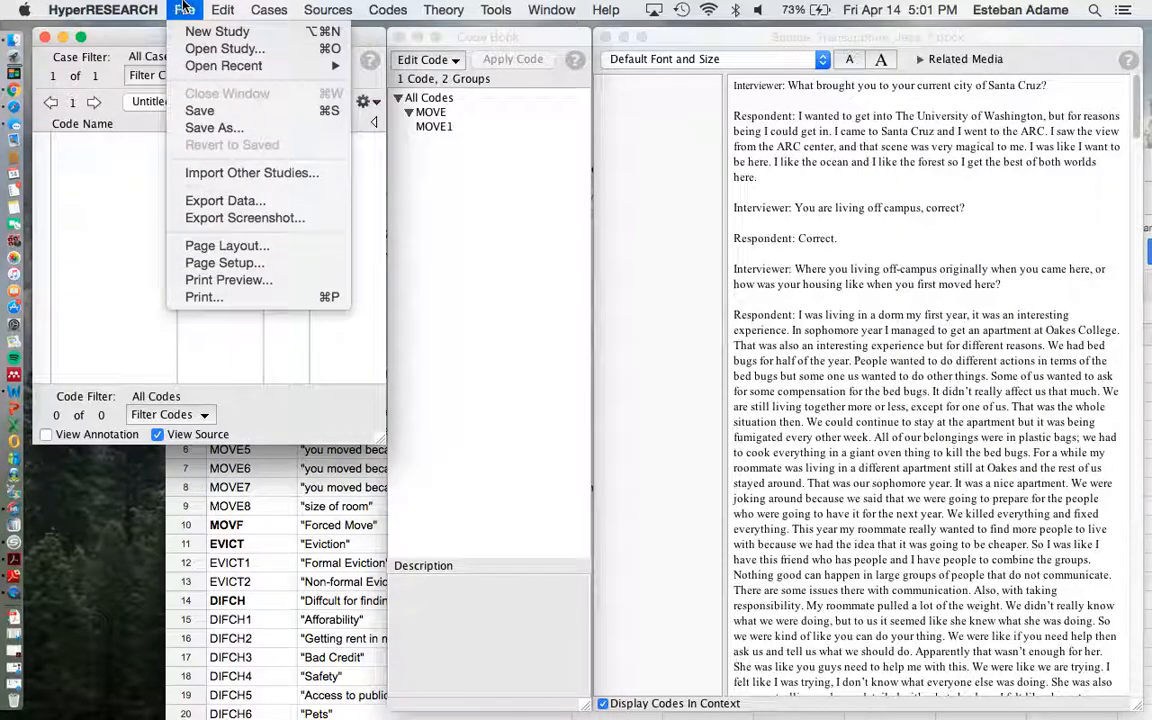
click(200, 129)
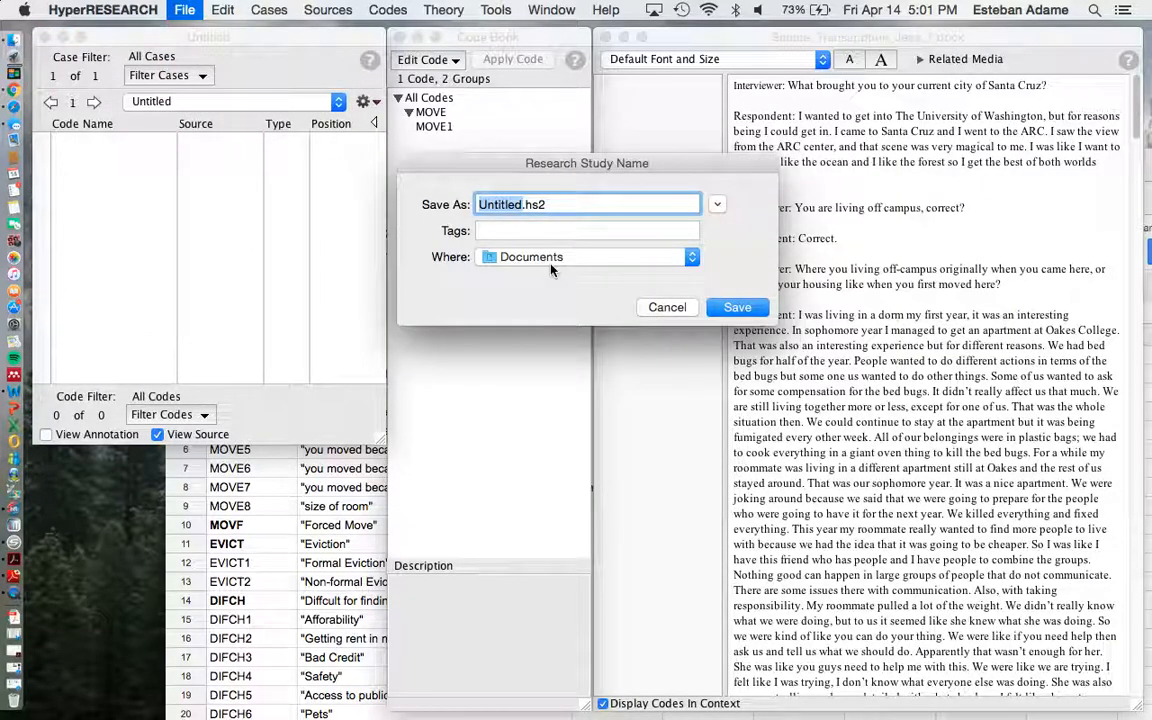
key(BackSpace)
text(dem0)
key(BackSpace)
text(o)
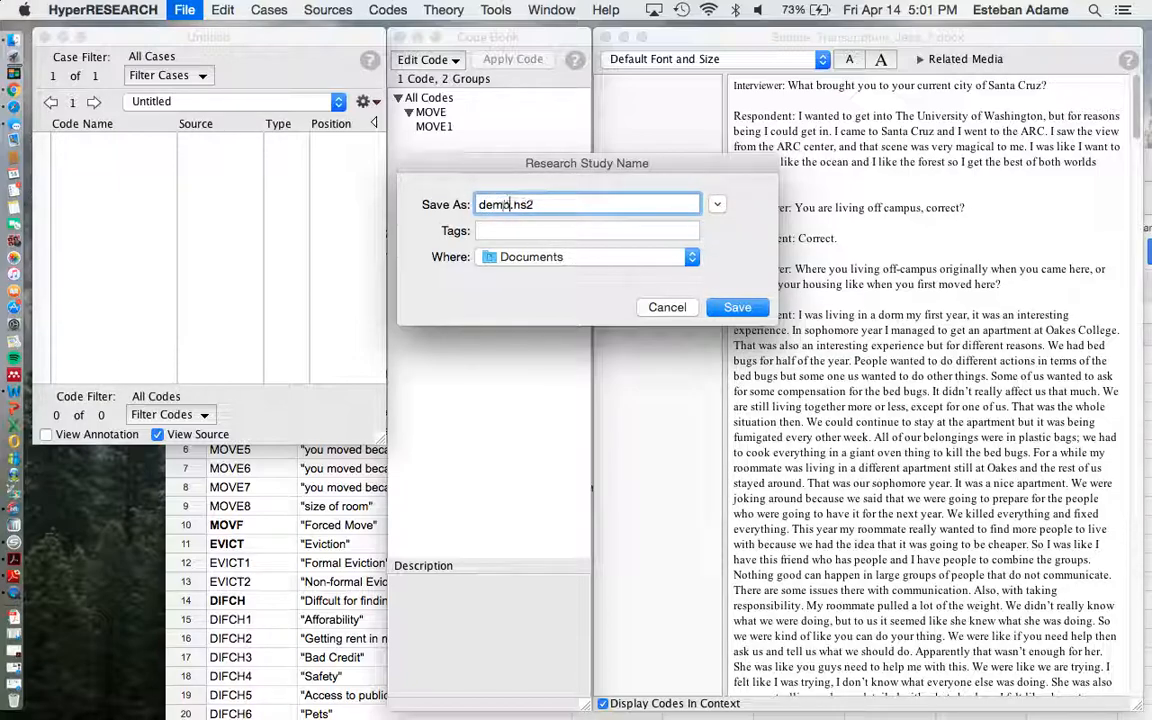
click(740, 308)
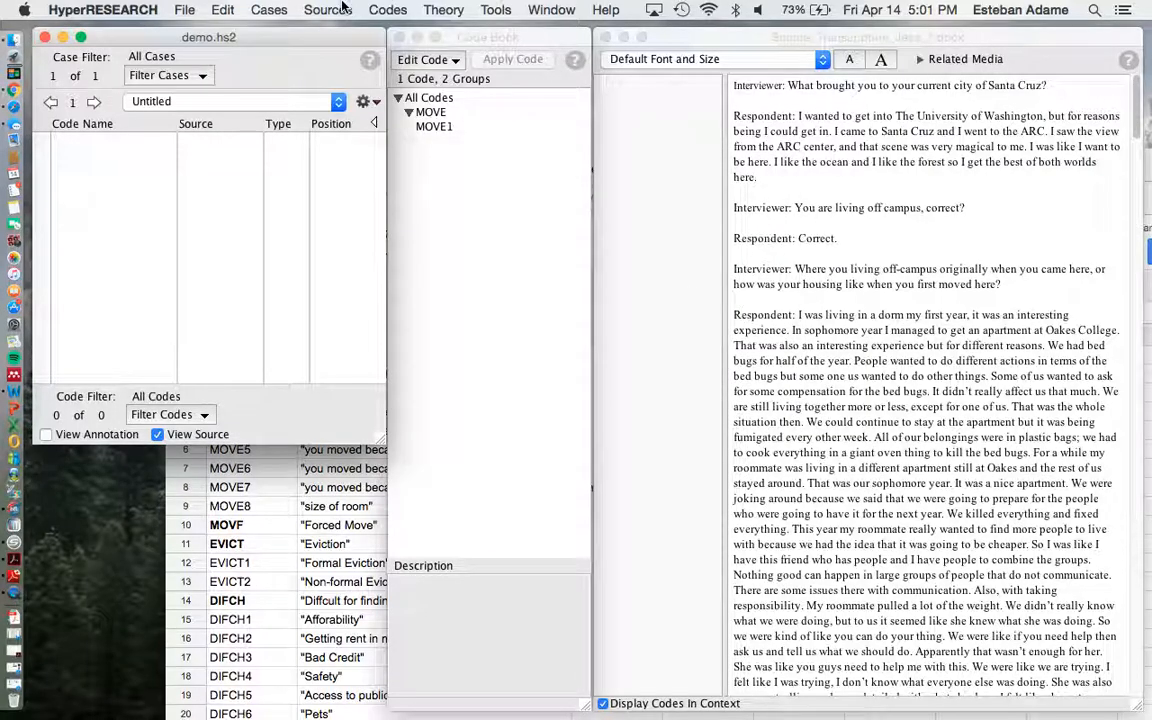
click(215, 9)
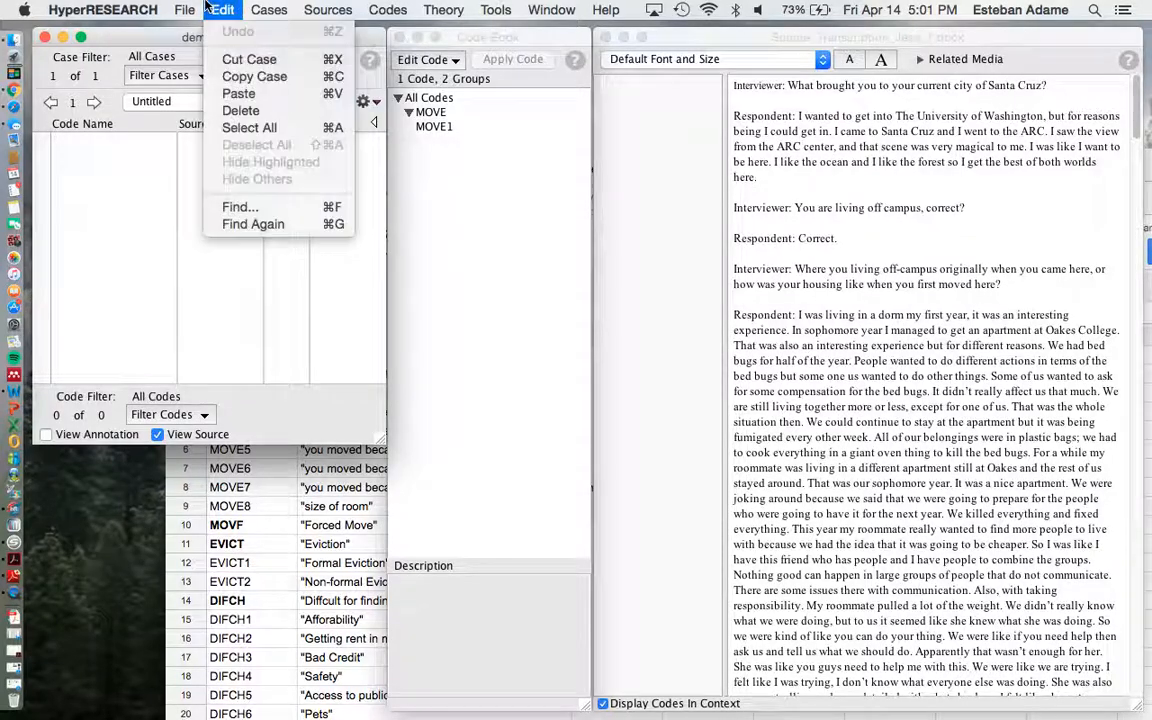
mouse_move(182, 9)
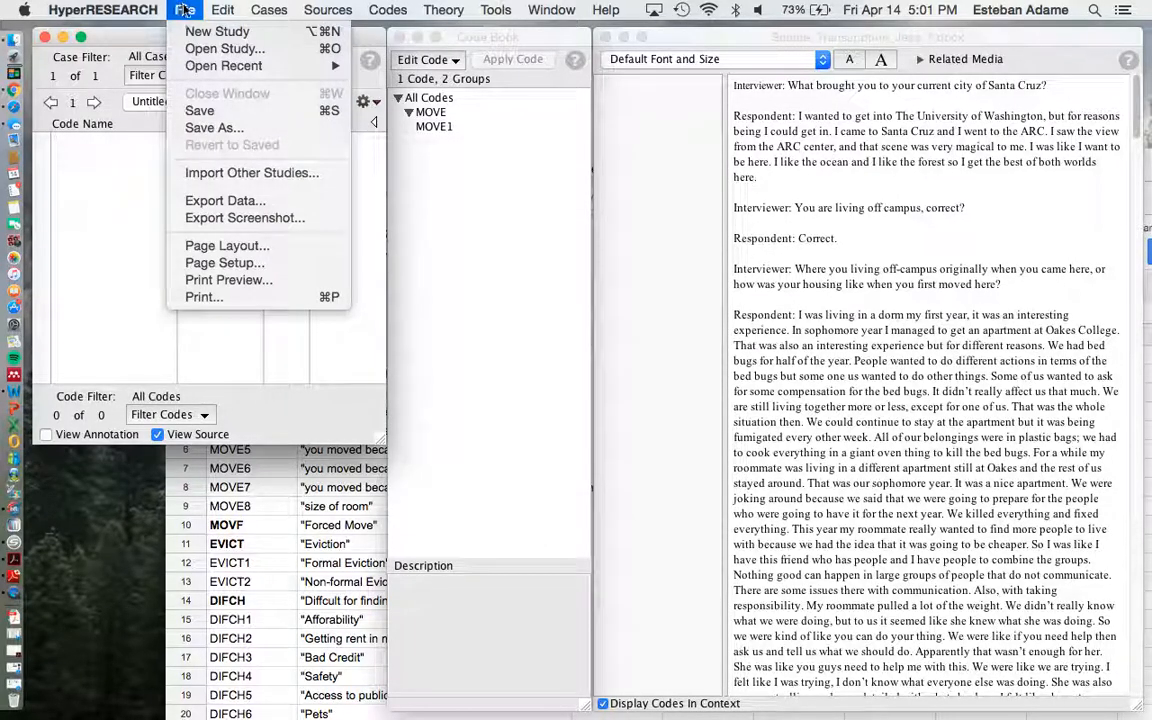
mouse_move(222, 9)
click(117, 60)
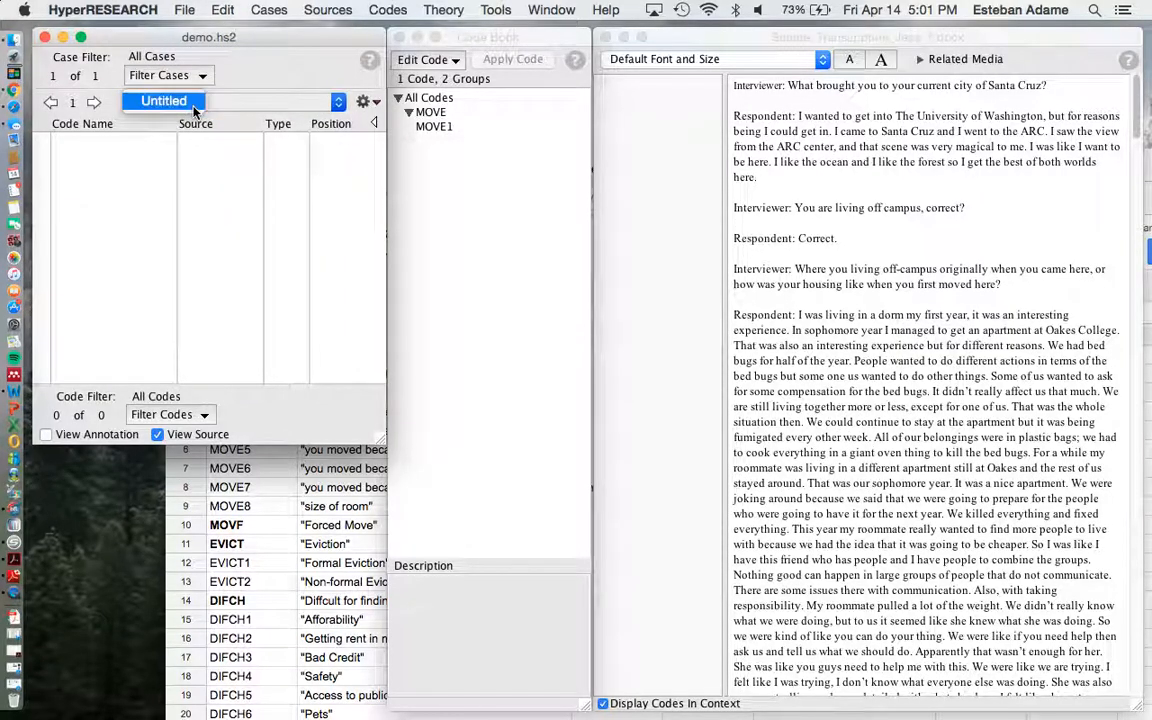
click(224, 9)
mouse_move(184, 9)
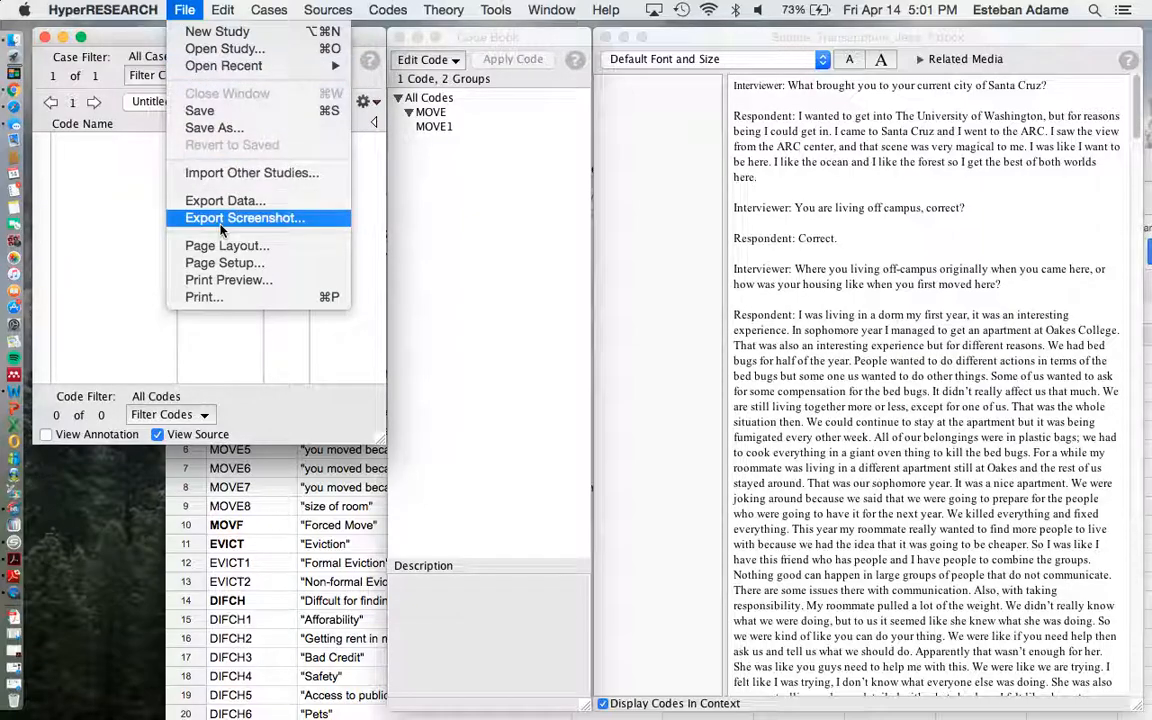
mouse_move(311, 6)
mouse_move(268, 9)
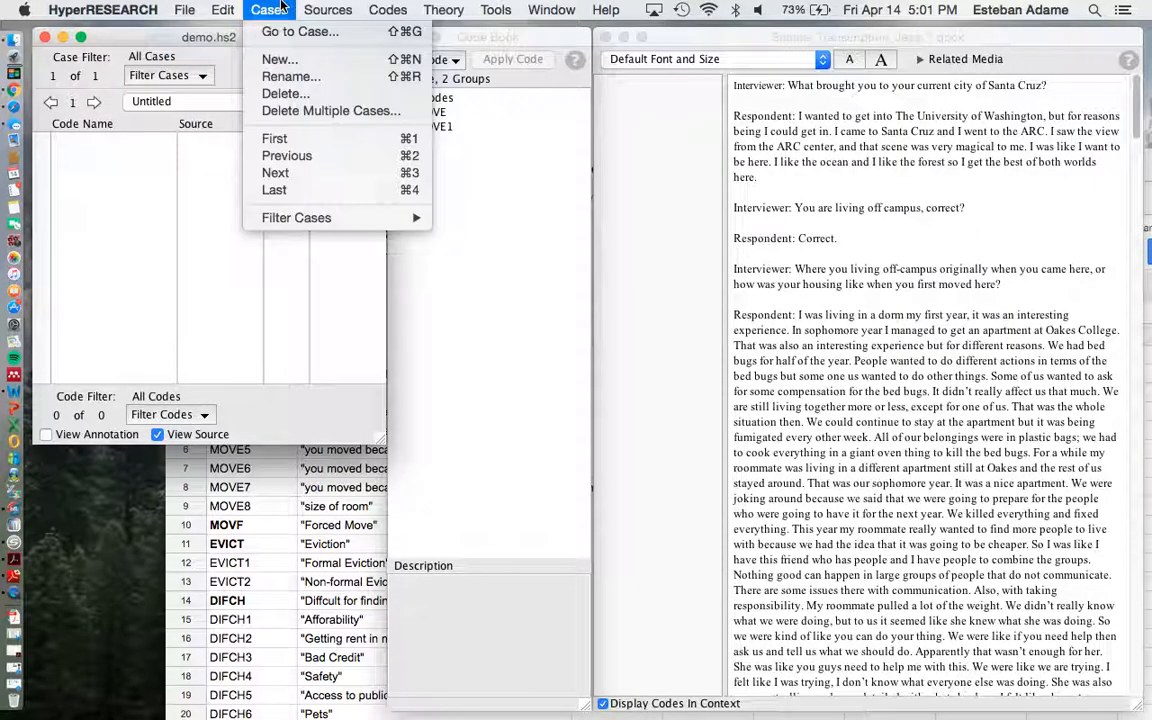
click(198, 45)
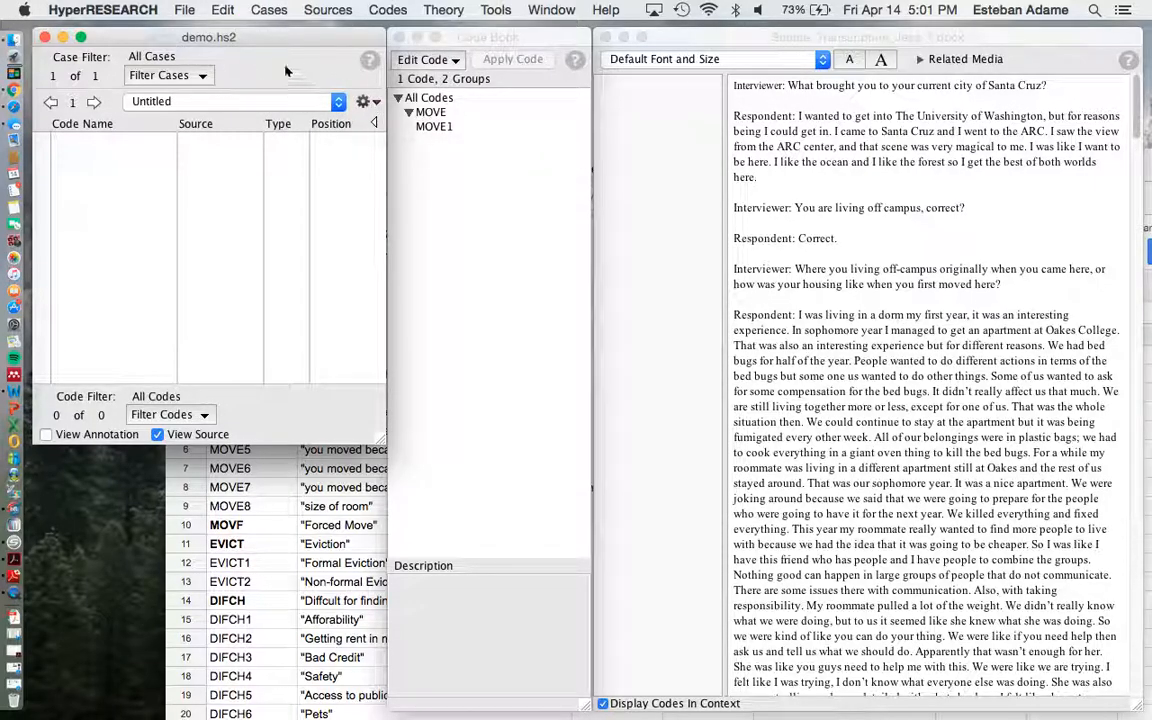
Rename the untitled case in the demo study after the opened interview transcript's file name, without the extension.
click(286, 11)
click(193, 72)
click(271, 10)
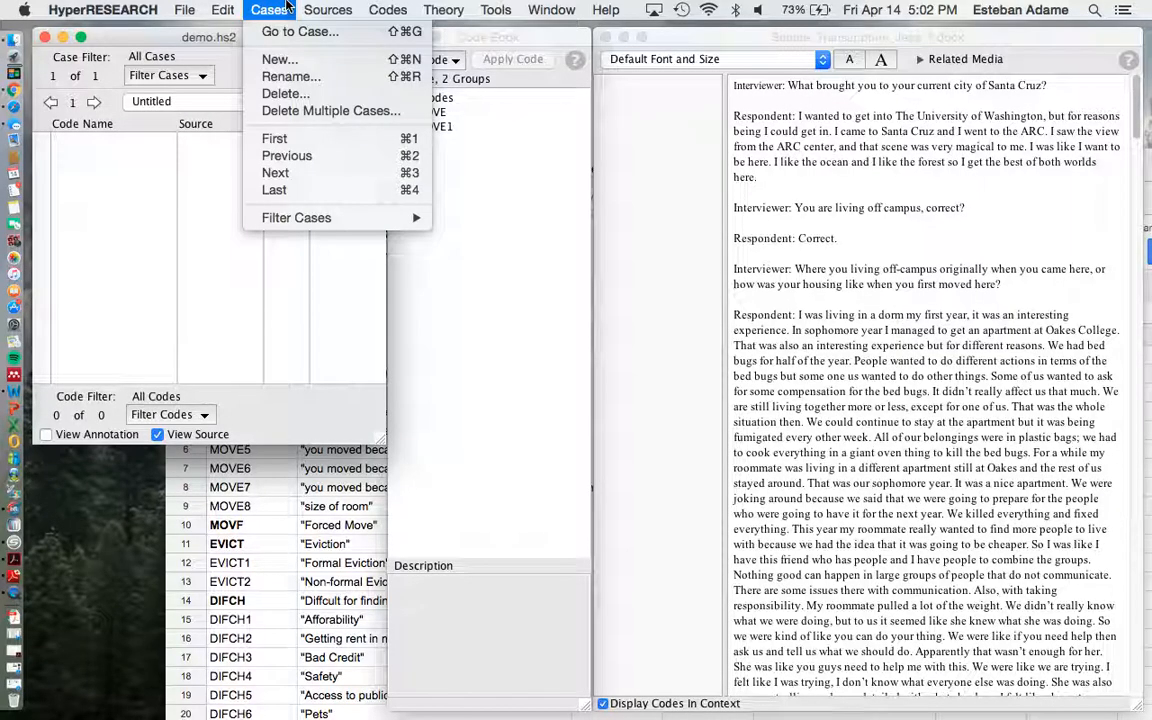
mouse_move(327, 5)
mouse_move(408, 5)
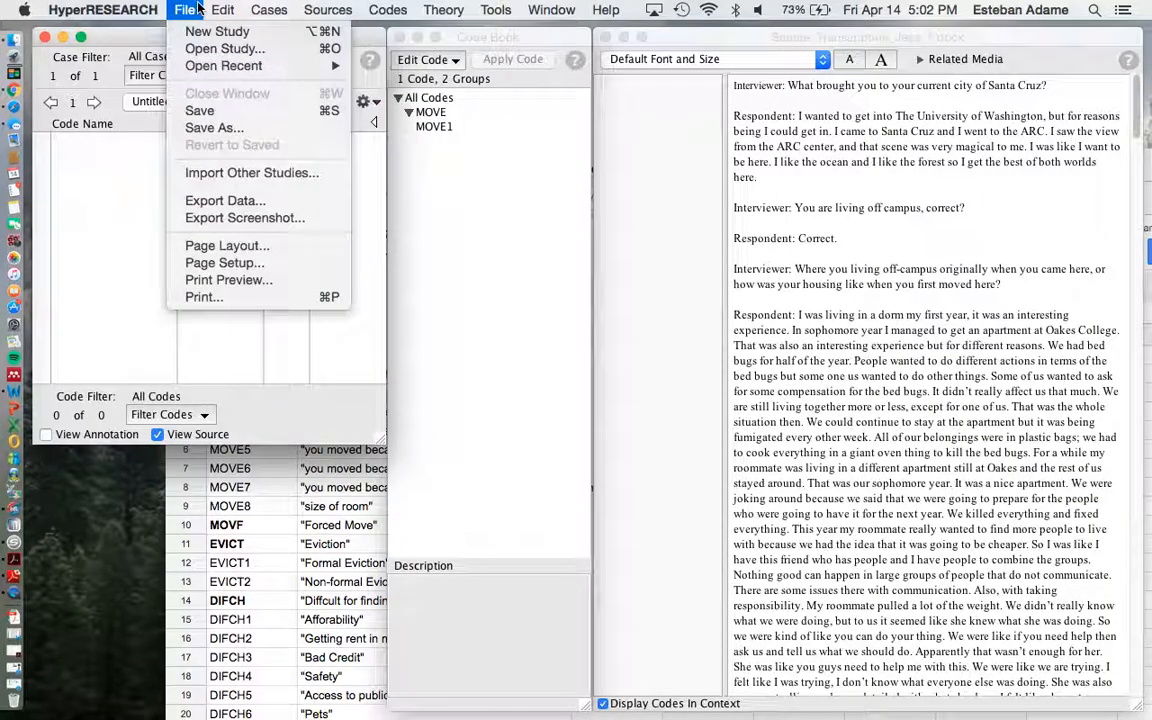
mouse_move(274, 8)
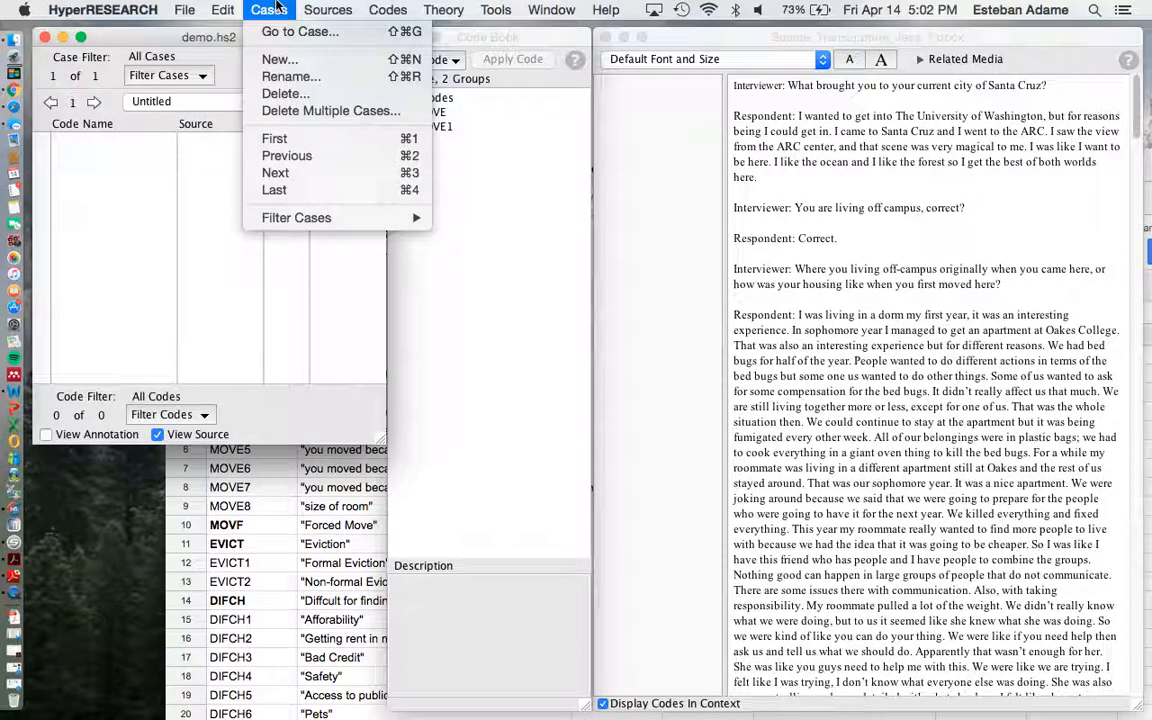
click(290, 76)
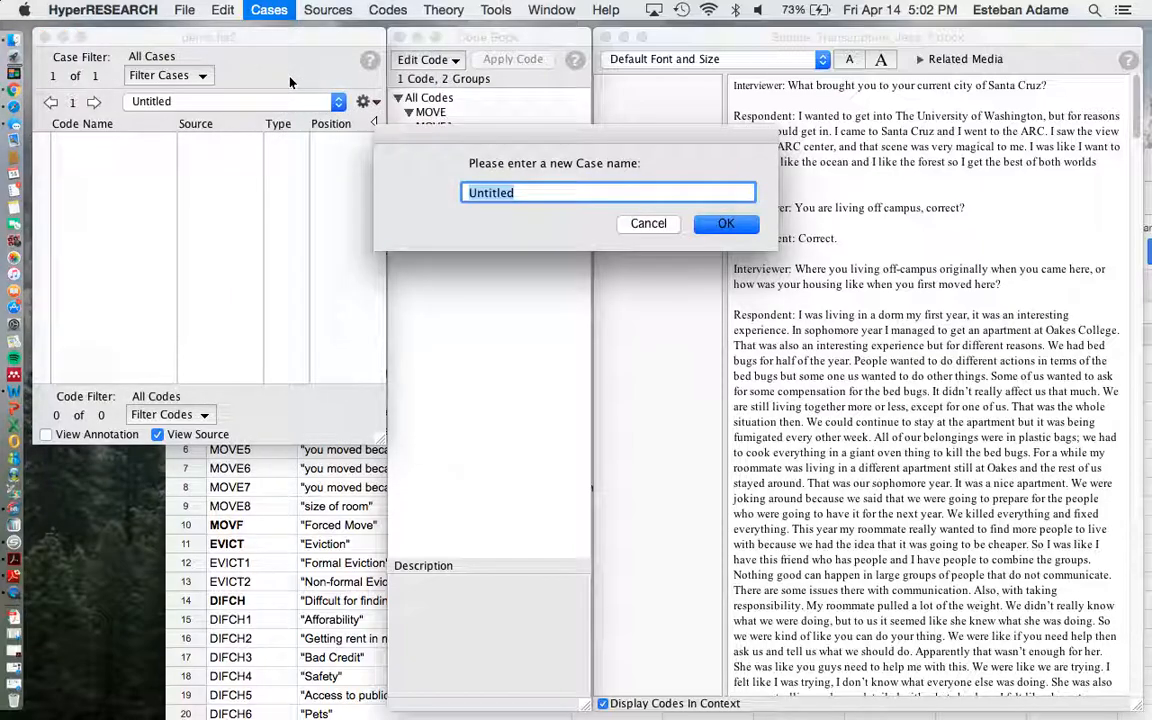
key(BackSpace)
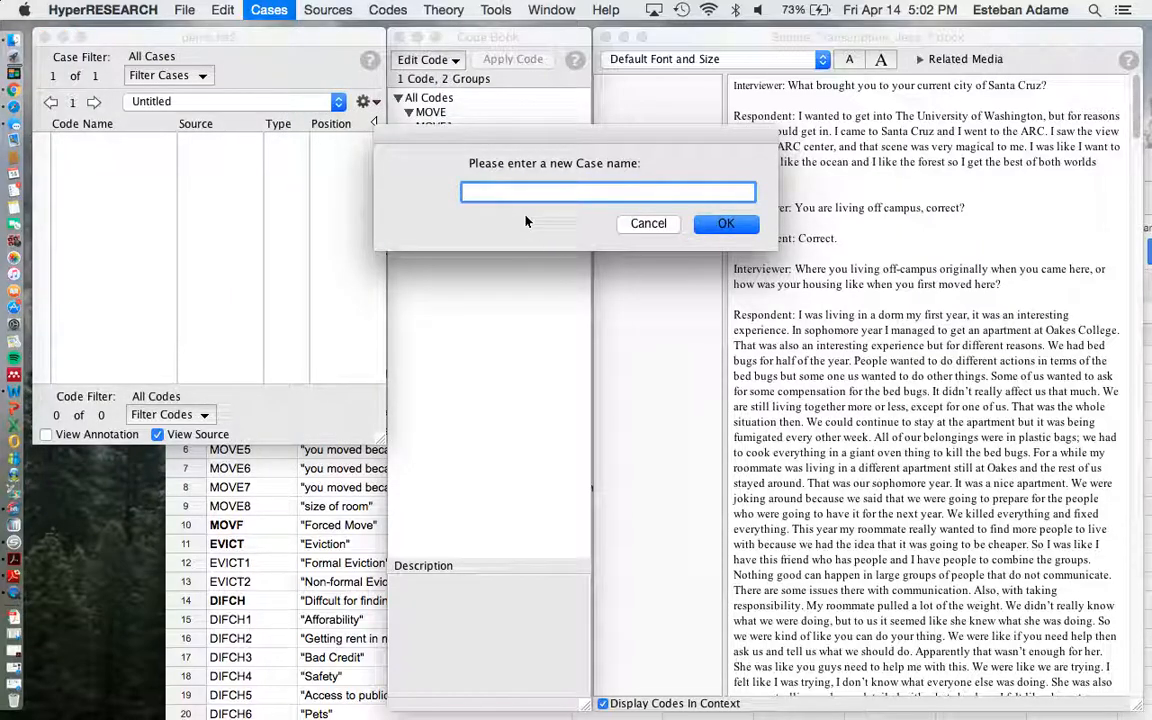
text(Transcription)
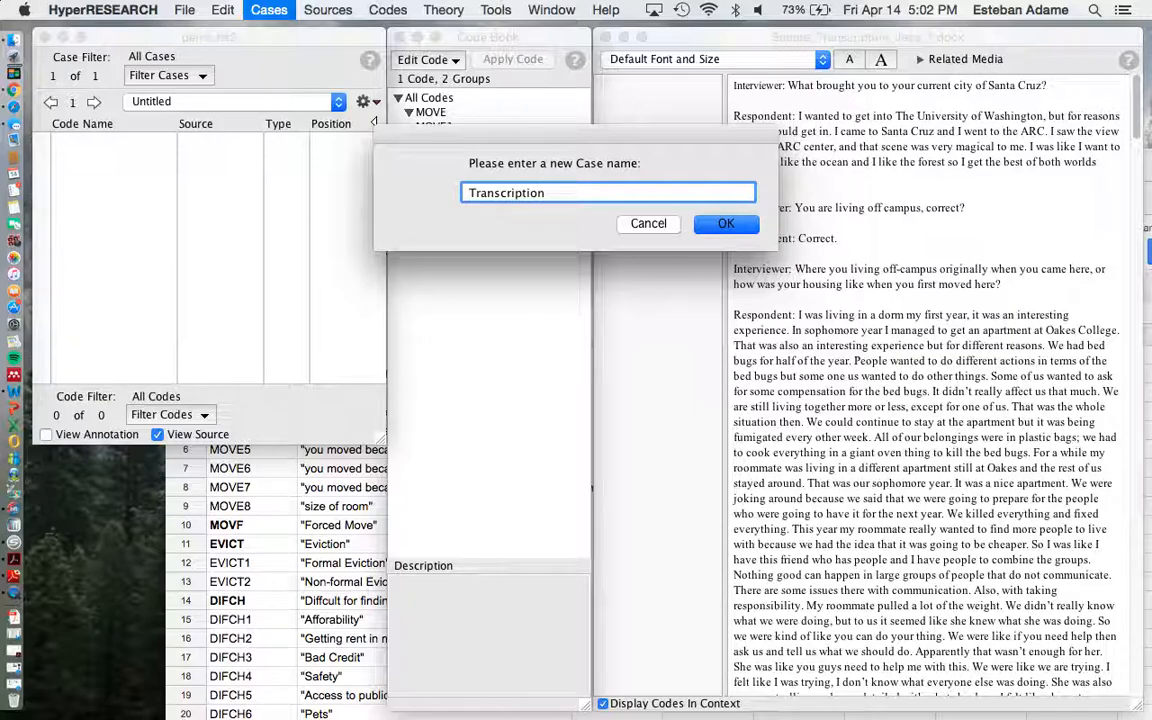
text(_Jess_)
click(726, 225)
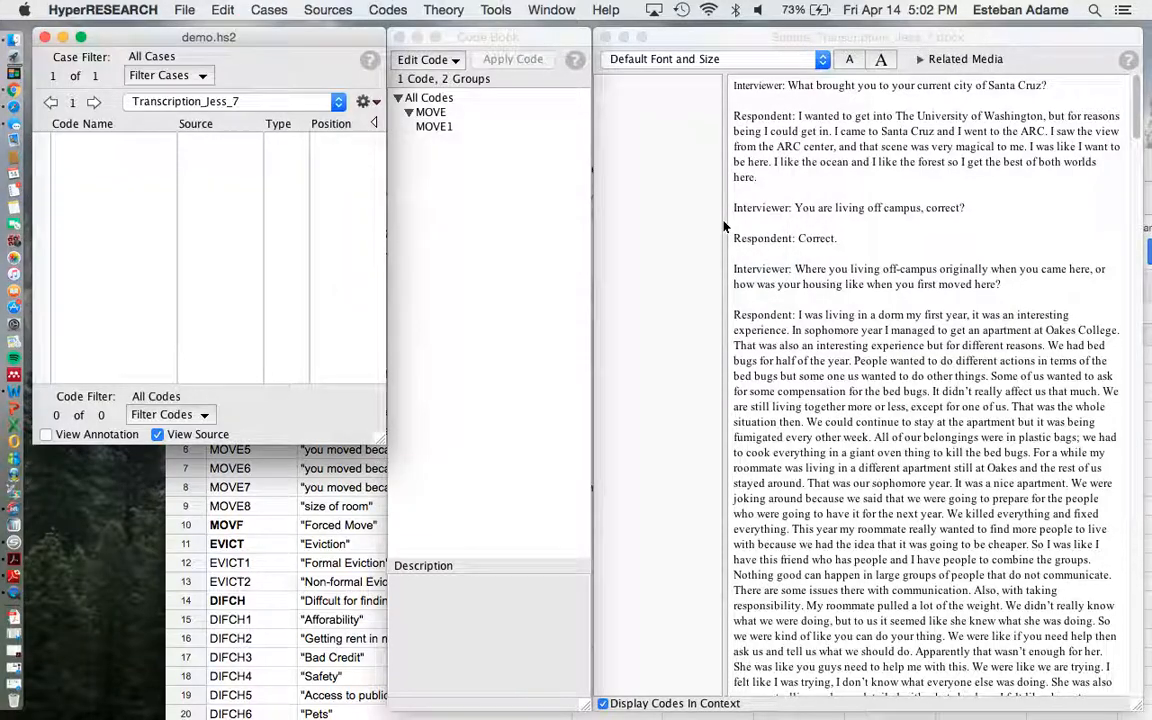
Apply the MOVE1 code to the respondent's whole first answer about coming to Santa Cruz.
click(494, 176)
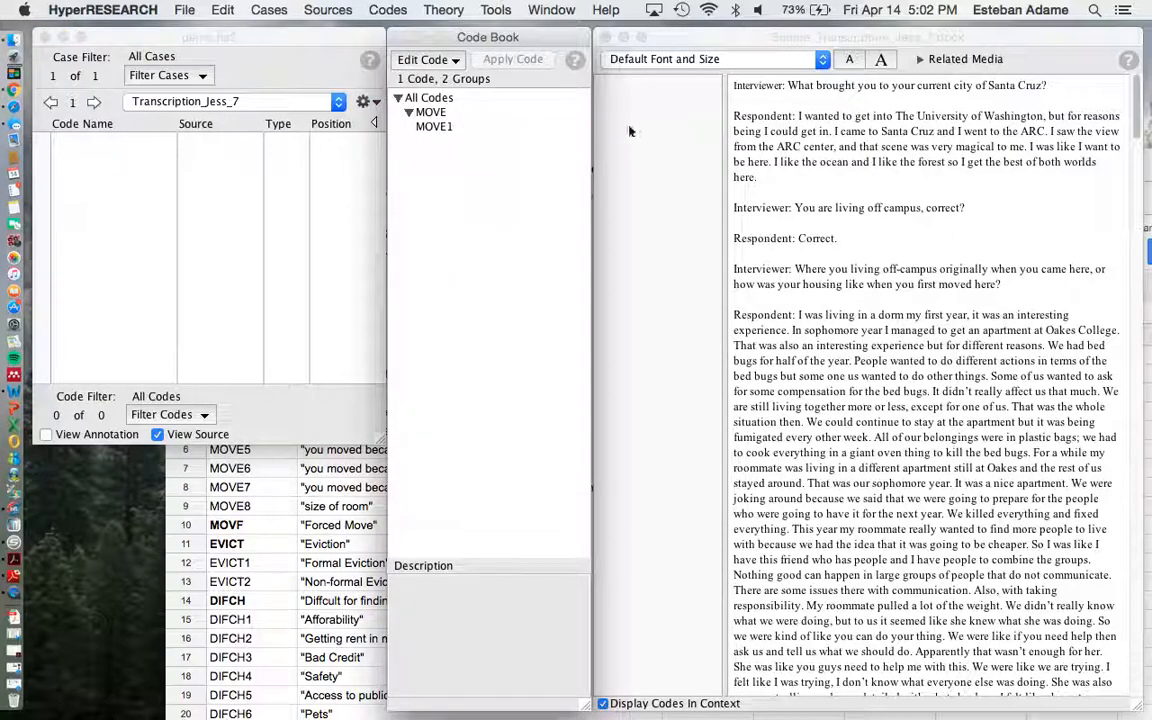
click(798, 117)
drag(798, 117, 791, 180)
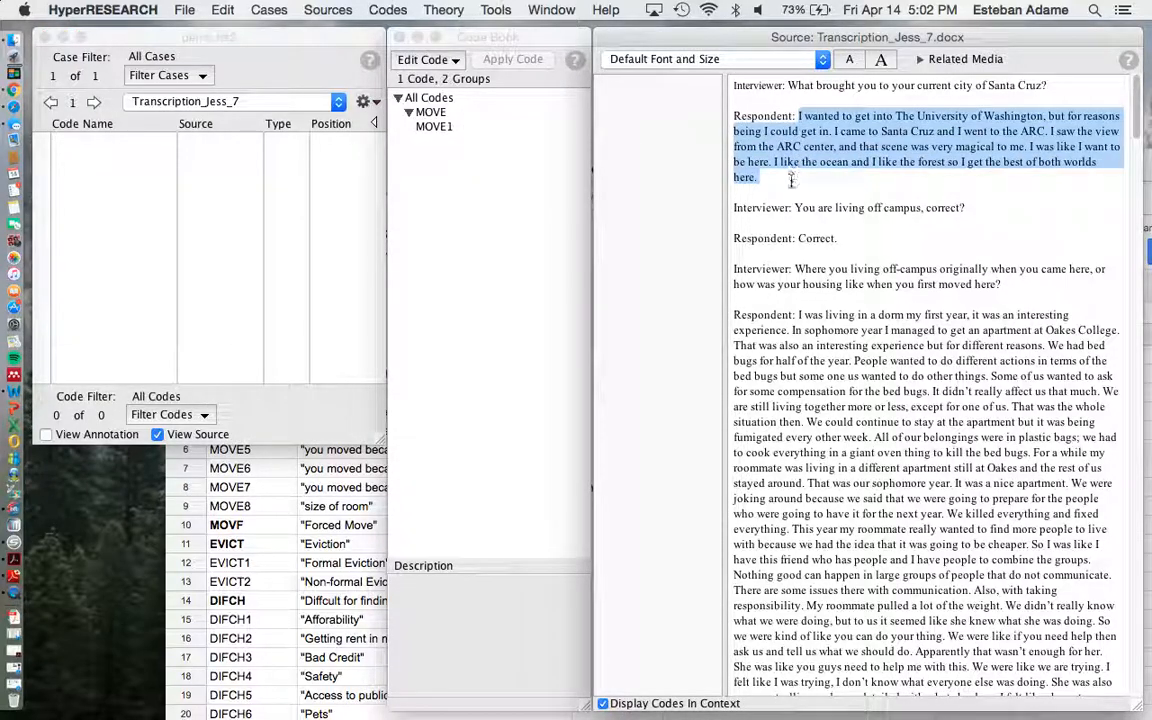
click(434, 126)
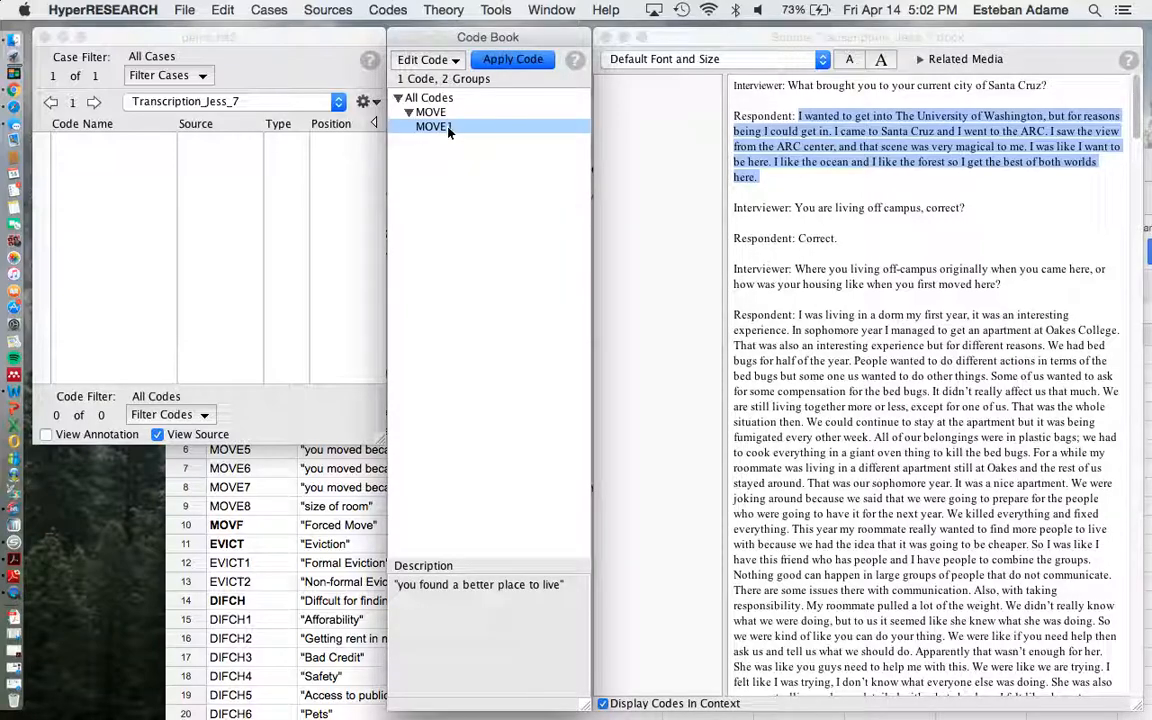
click(510, 61)
click(263, 203)
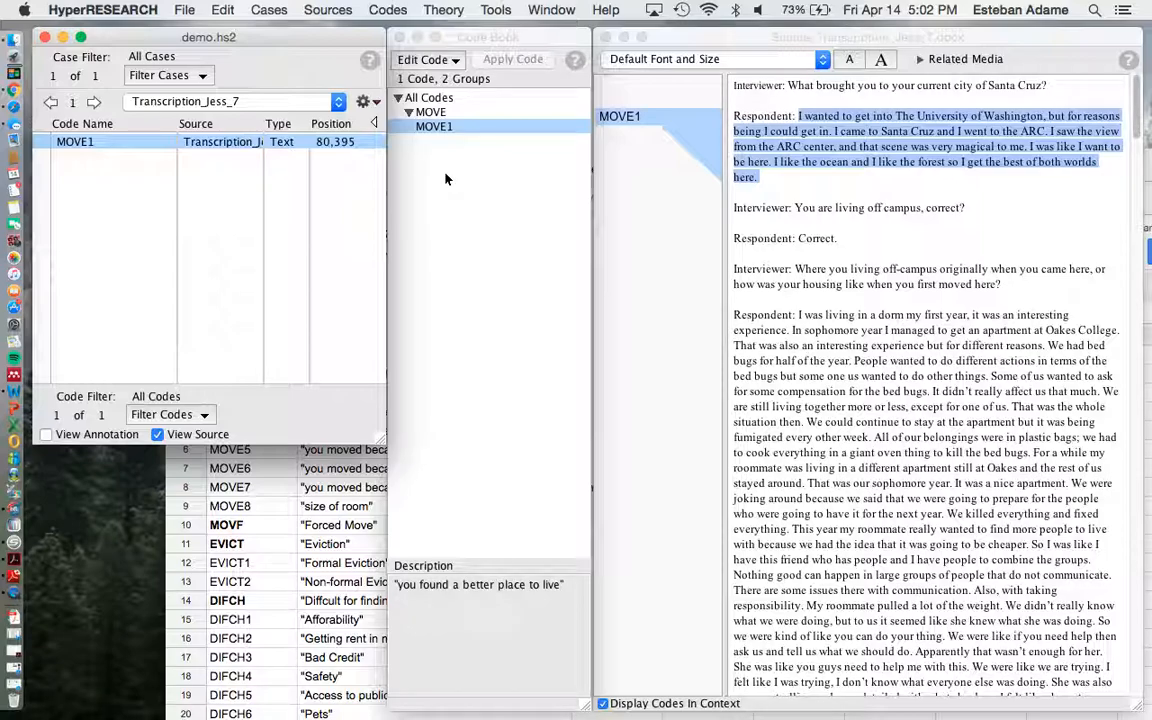
Quit the demo study without saving and relaunch HyperRESEARCH with the recent study Noplacelikehome.hs2.
click(44, 38)
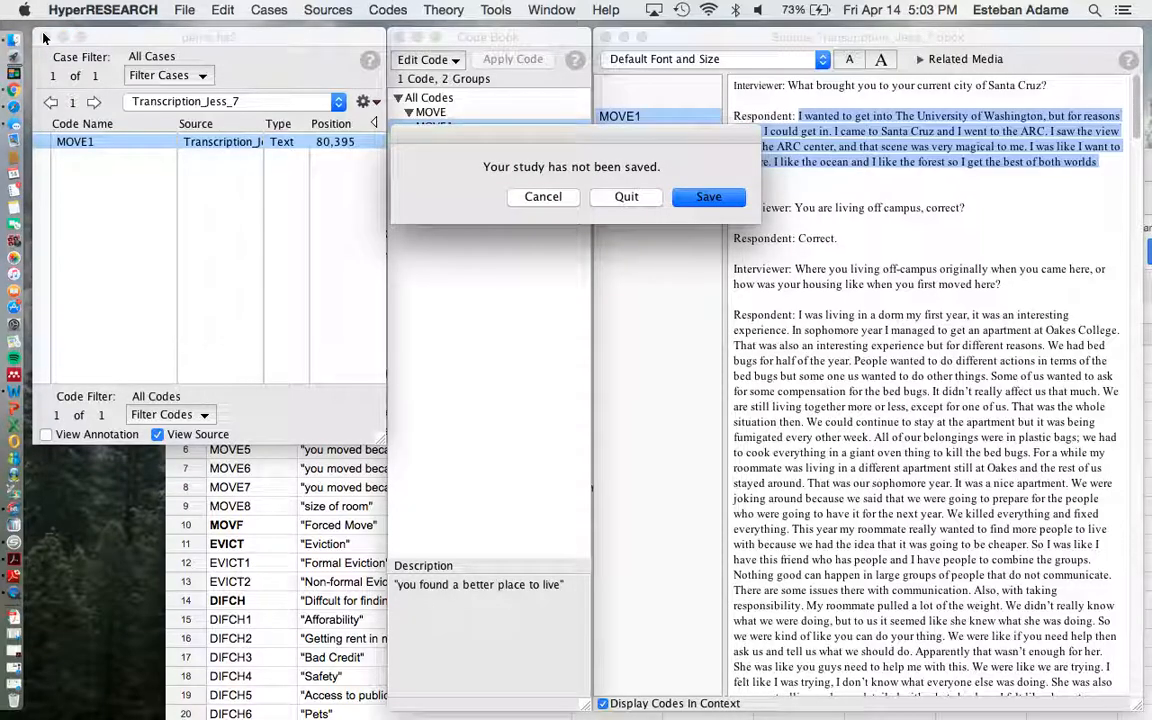
click(614, 197)
click(98, 72)
double_click(98, 72)
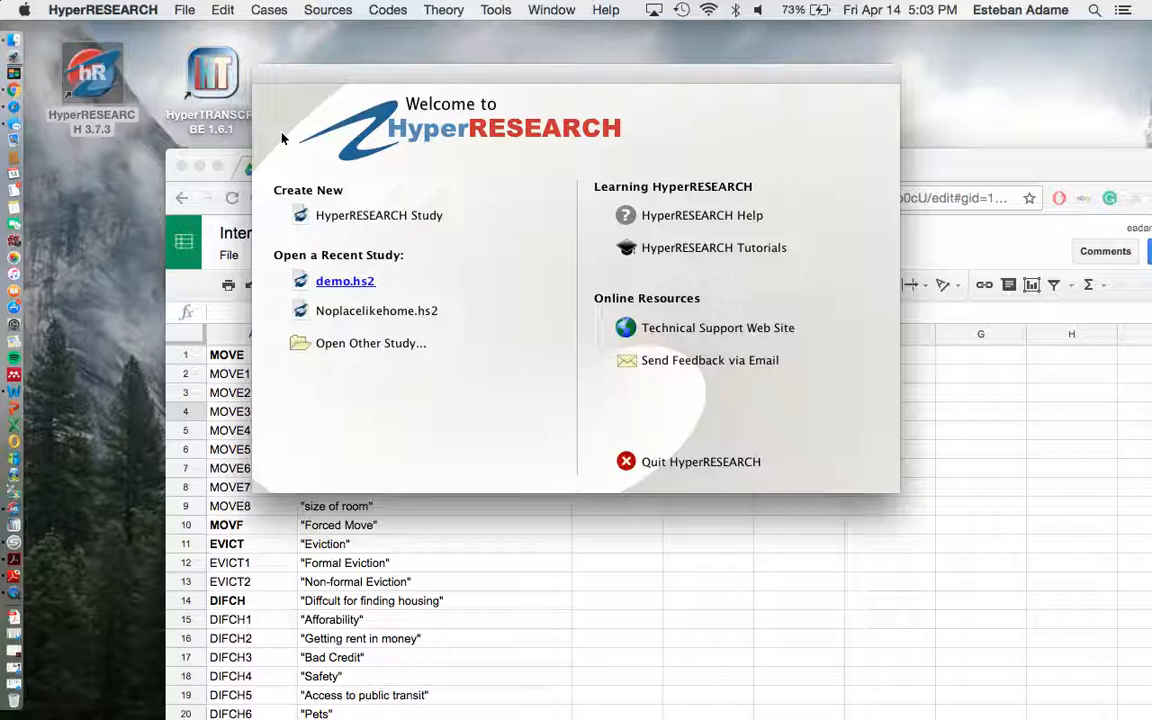
click(376, 311)
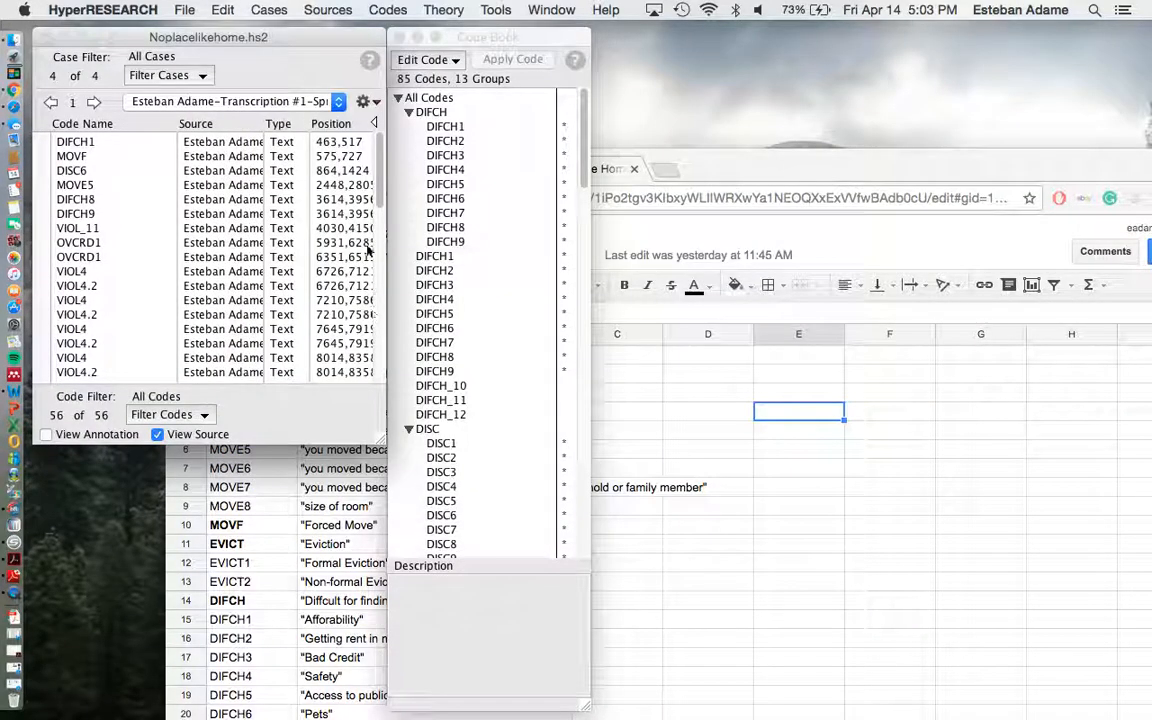
Look through the study's cases, switch to the Spring 2016 2nd Transcription case and skim its applied codes.
click(185, 101)
click(202, 104)
click(203, 104)
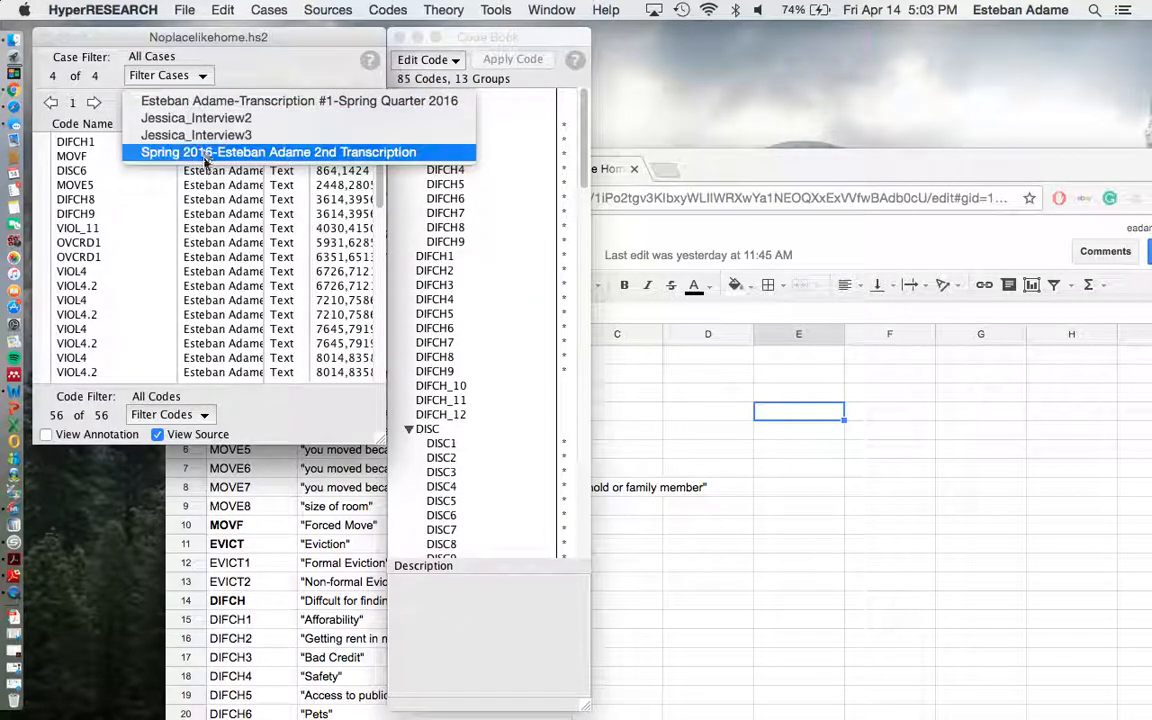
click(251, 62)
click(251, 100)
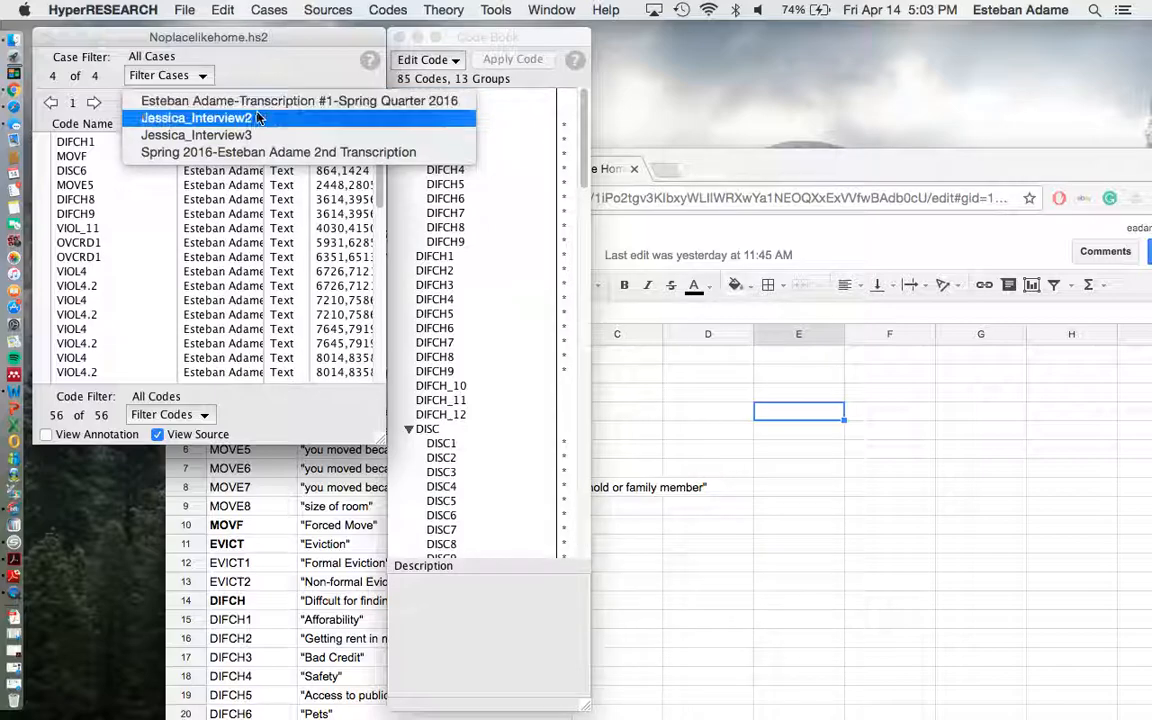
click(248, 101)
click(248, 102)
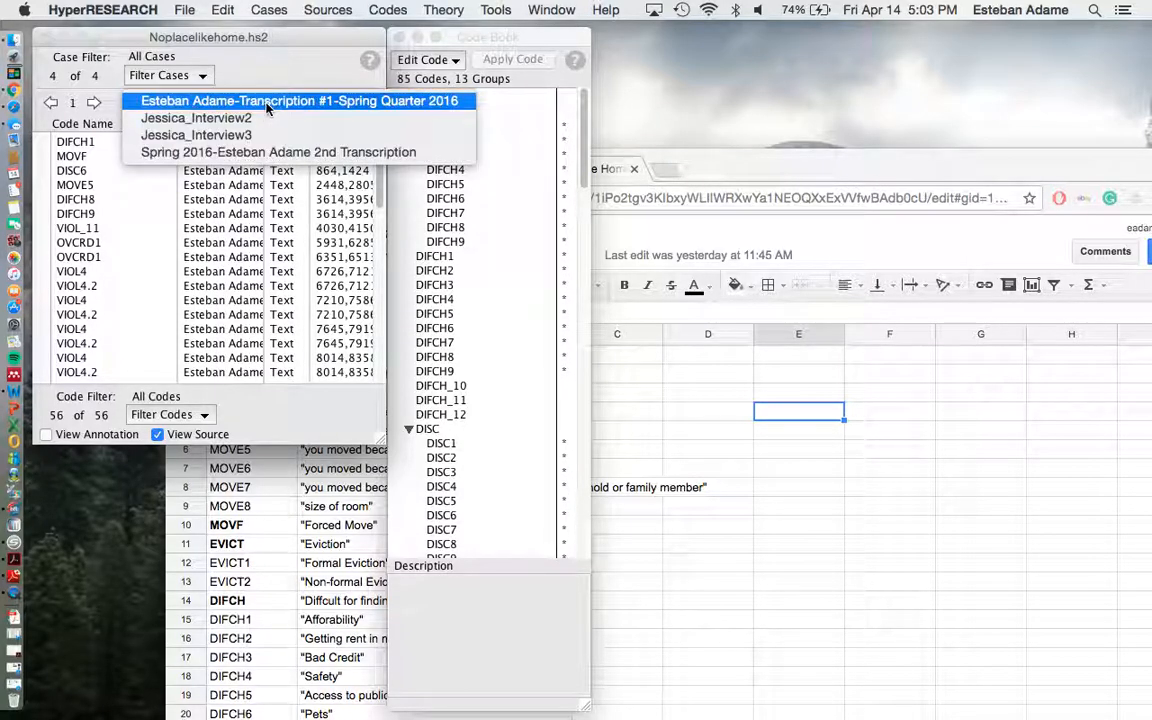
click(226, 152)
scroll(109, 197, down, 4)
scroll(109, 197, up, 4)
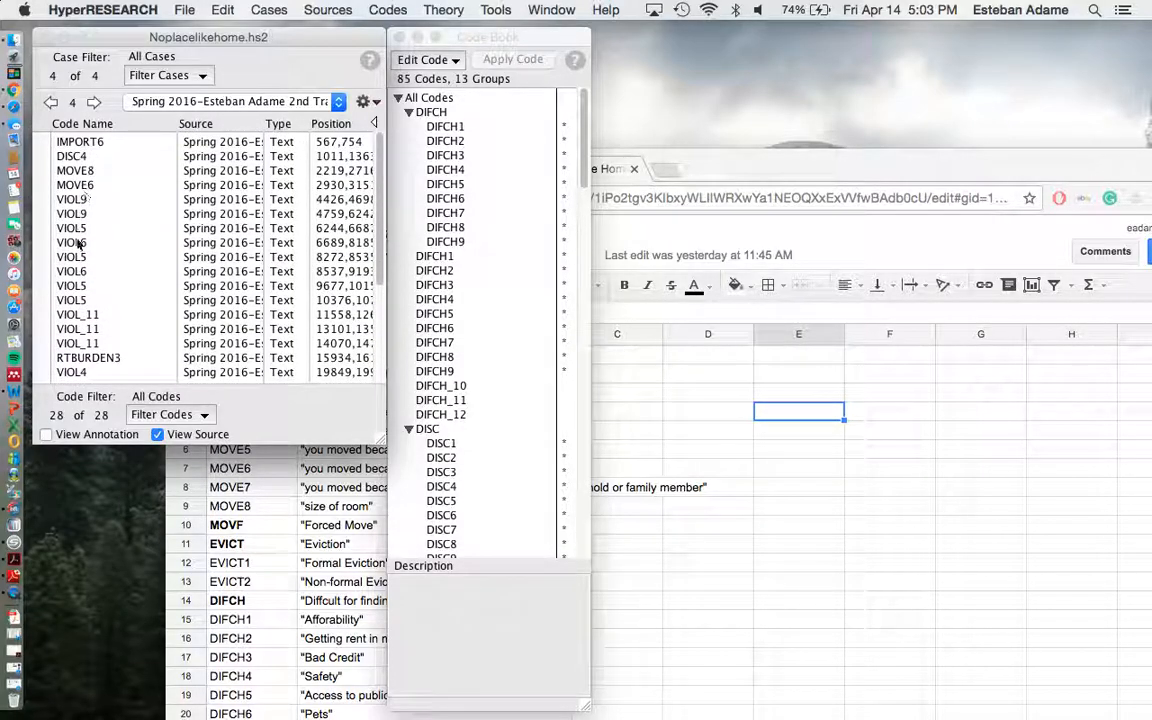
Bring the CodeBook spreadsheet forward, move its window clear of the code list and examine the VIOL code definitions.
click(742, 150)
drag(742, 148, 830, 22)
scroll(467, 480, down, 10)
scroll(467, 480, down, 20)
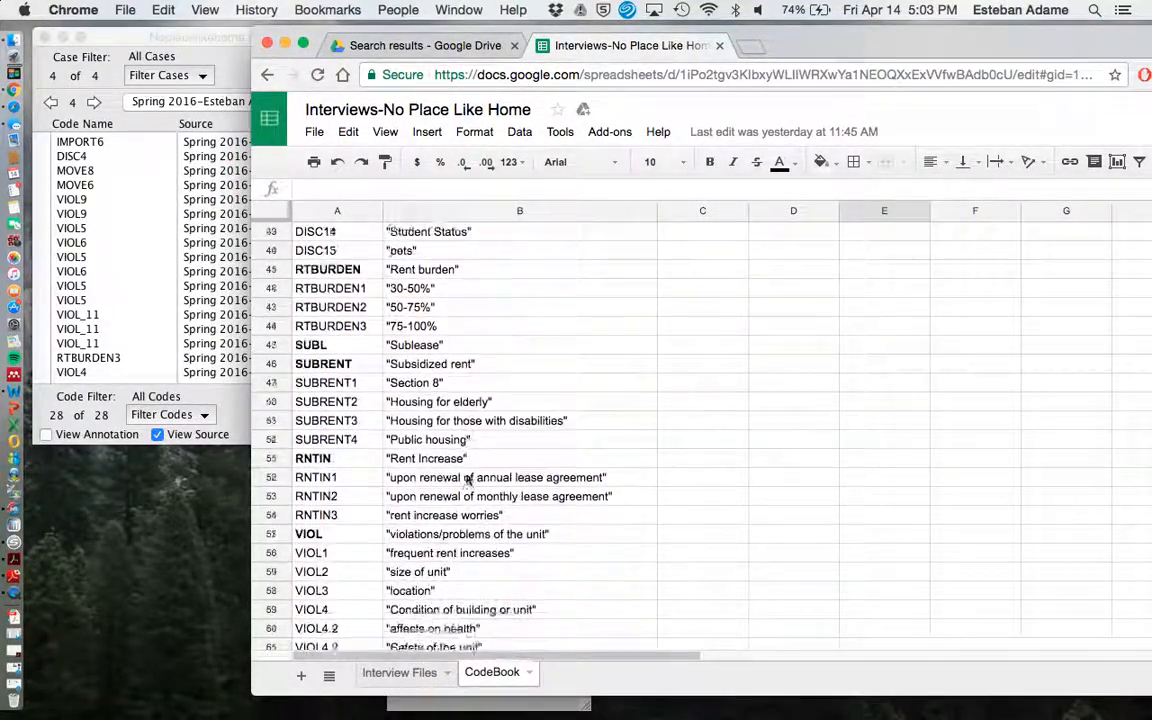
scroll(467, 480, down, 4)
scroll(467, 480, up, 14)
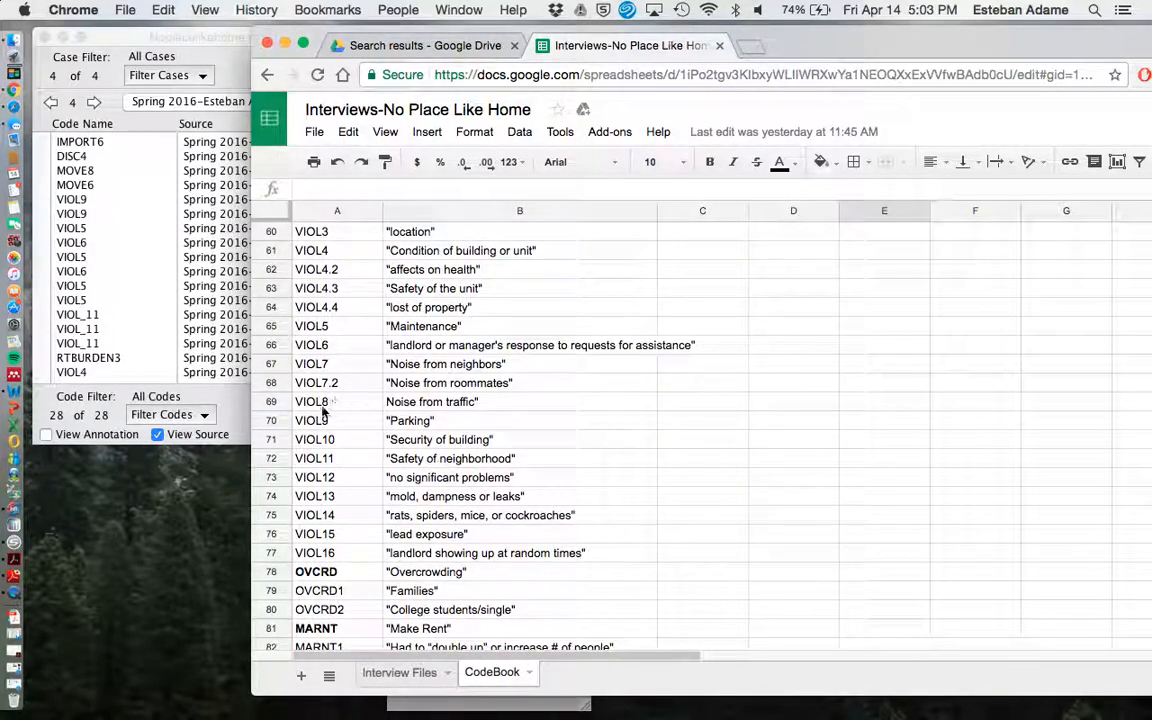
scroll(350, 418, up, 2)
scroll(350, 418, up, 2)
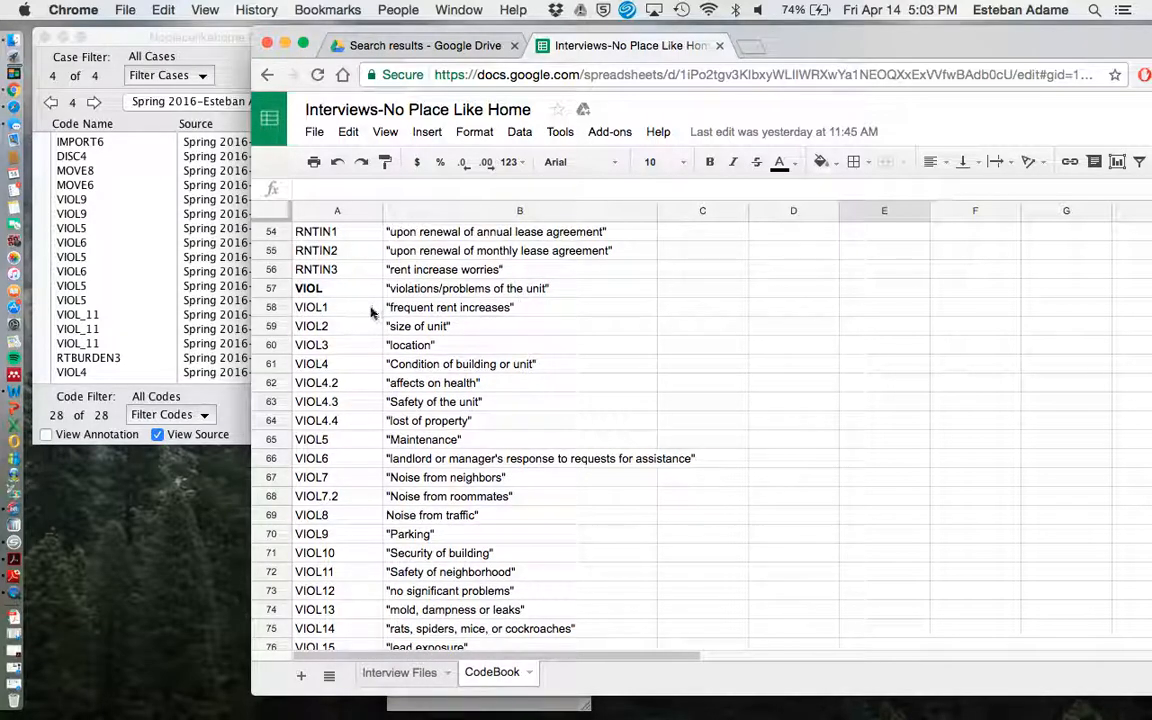
scroll(373, 309, down, 1)
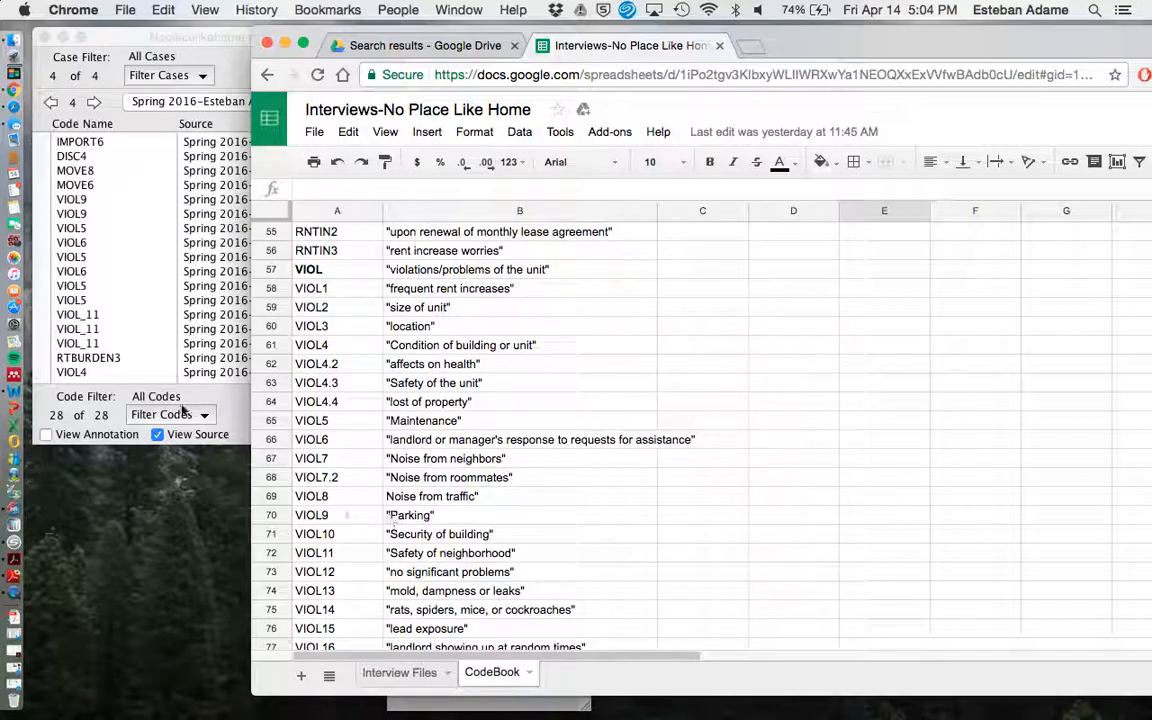
Return to the study and view the transcript passage coded by the first VIOL9 entry.
click(191, 351)
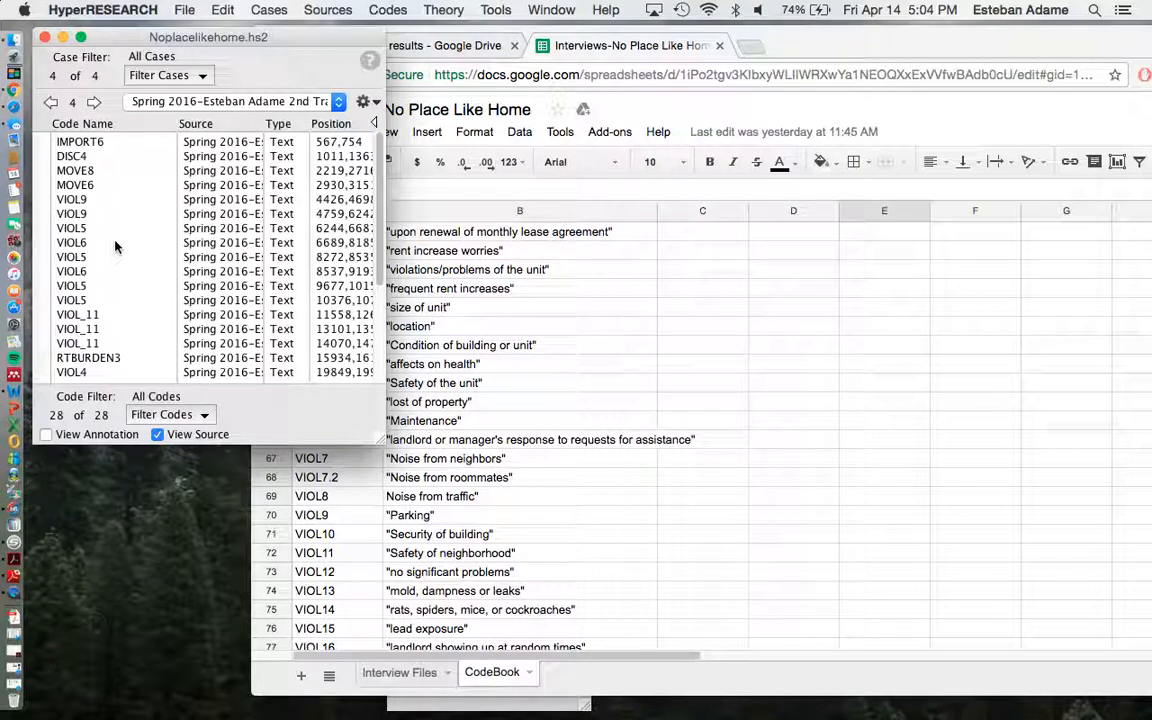
click(80, 199)
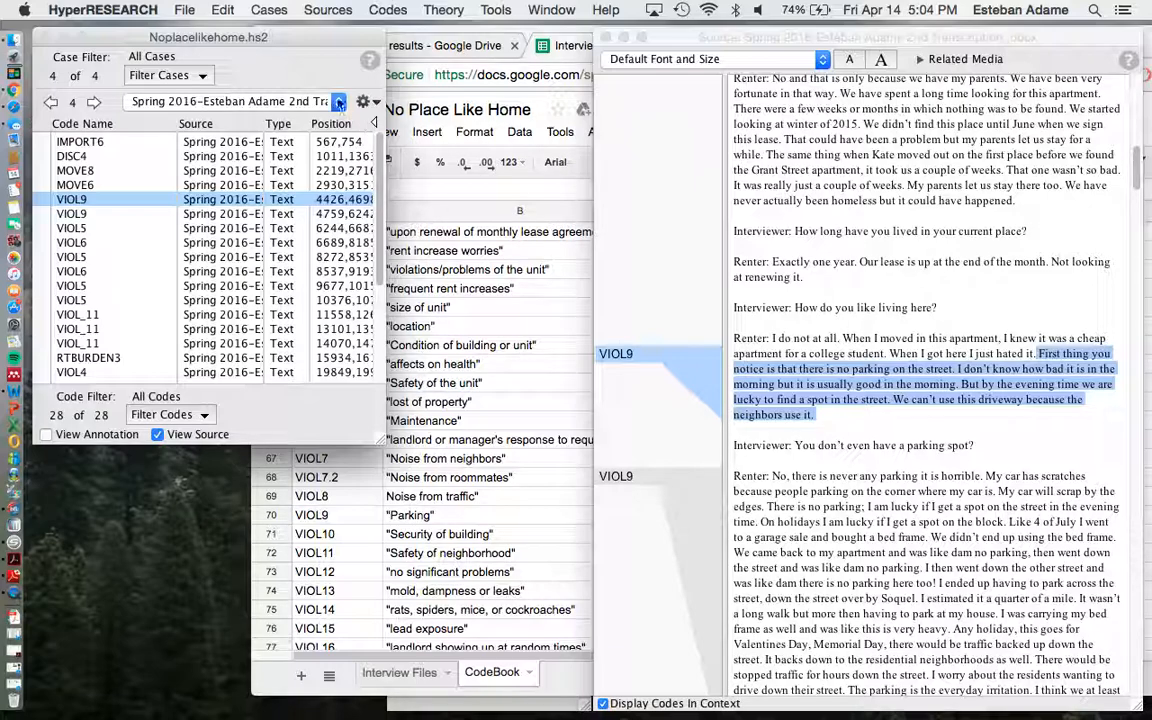
click(310, 102)
click(262, 101)
click(680, 345)
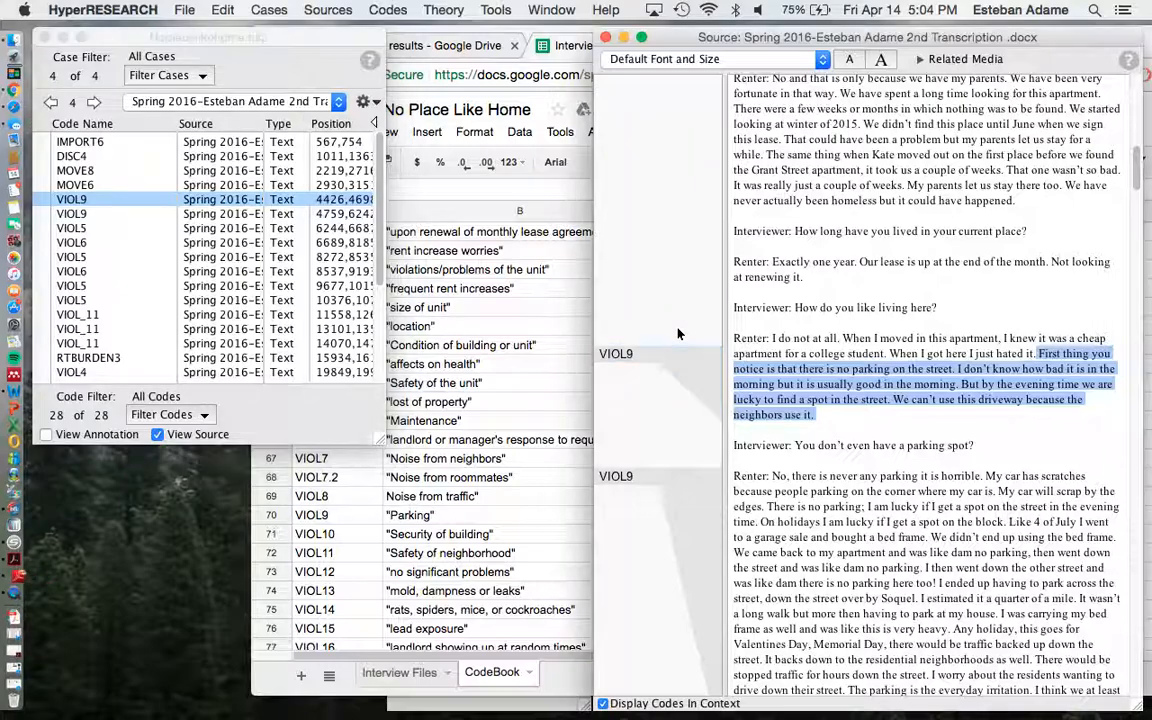
click(702, 366)
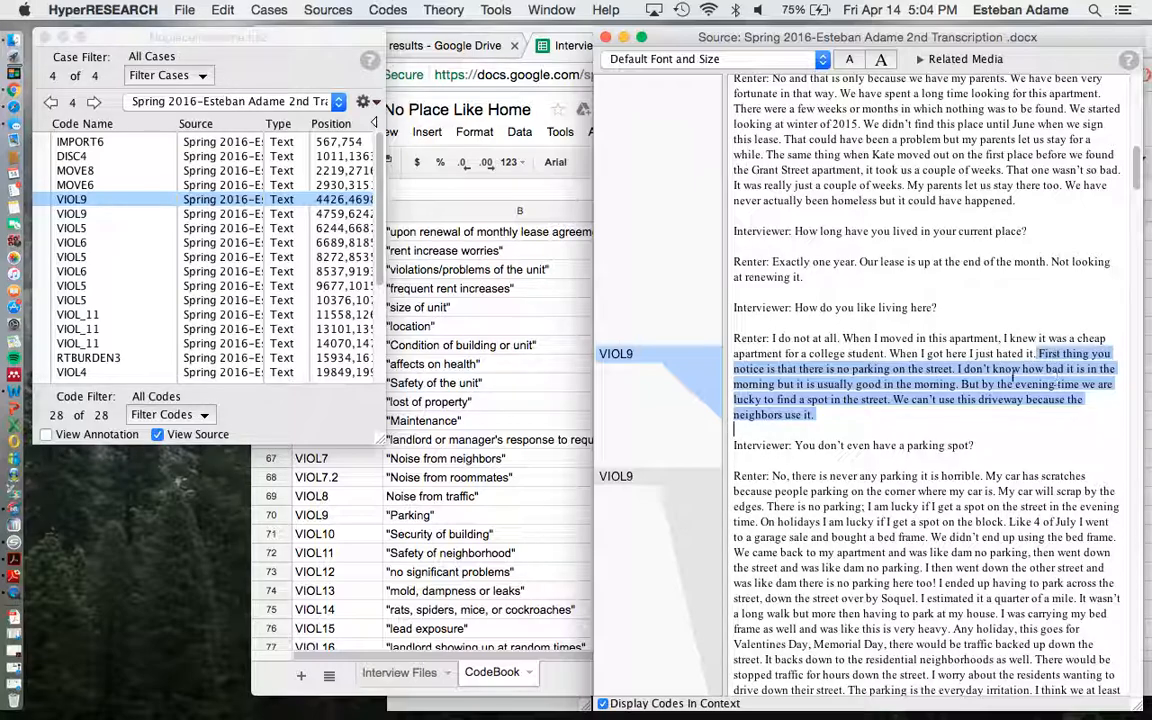
scroll(608, 305, down, 3)
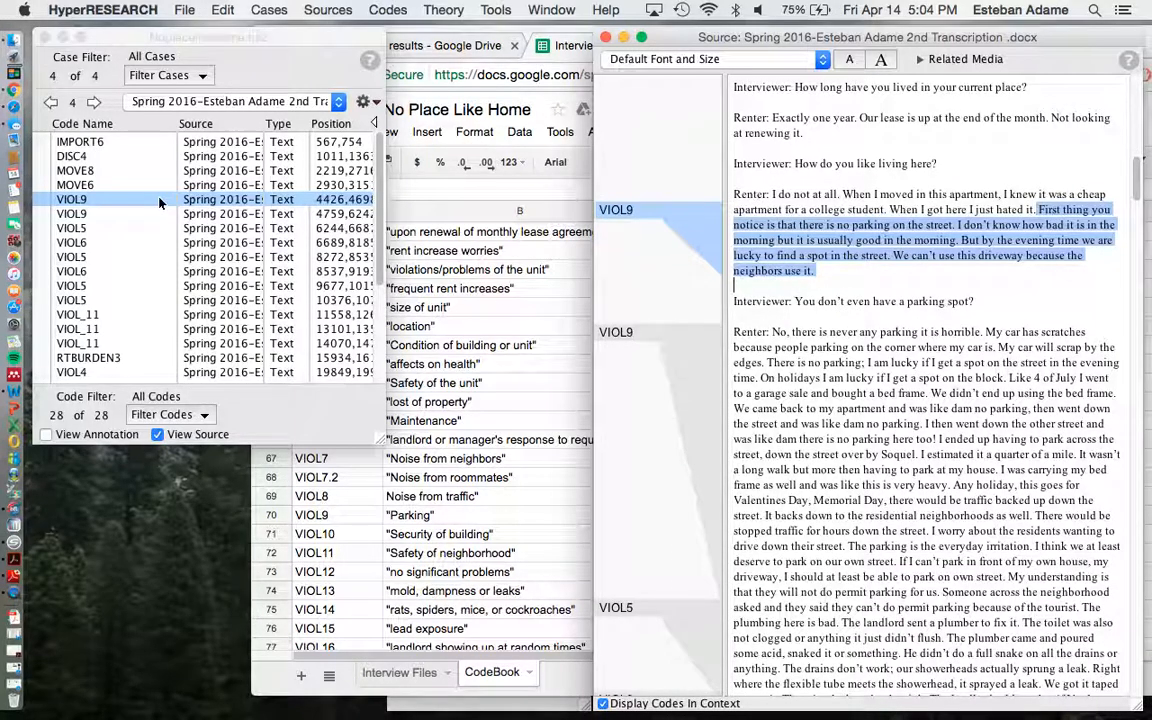
View the passages coded by the second VIOL9 and first VIOL_11 entries, and skim the case's remaining codes.
click(71, 213)
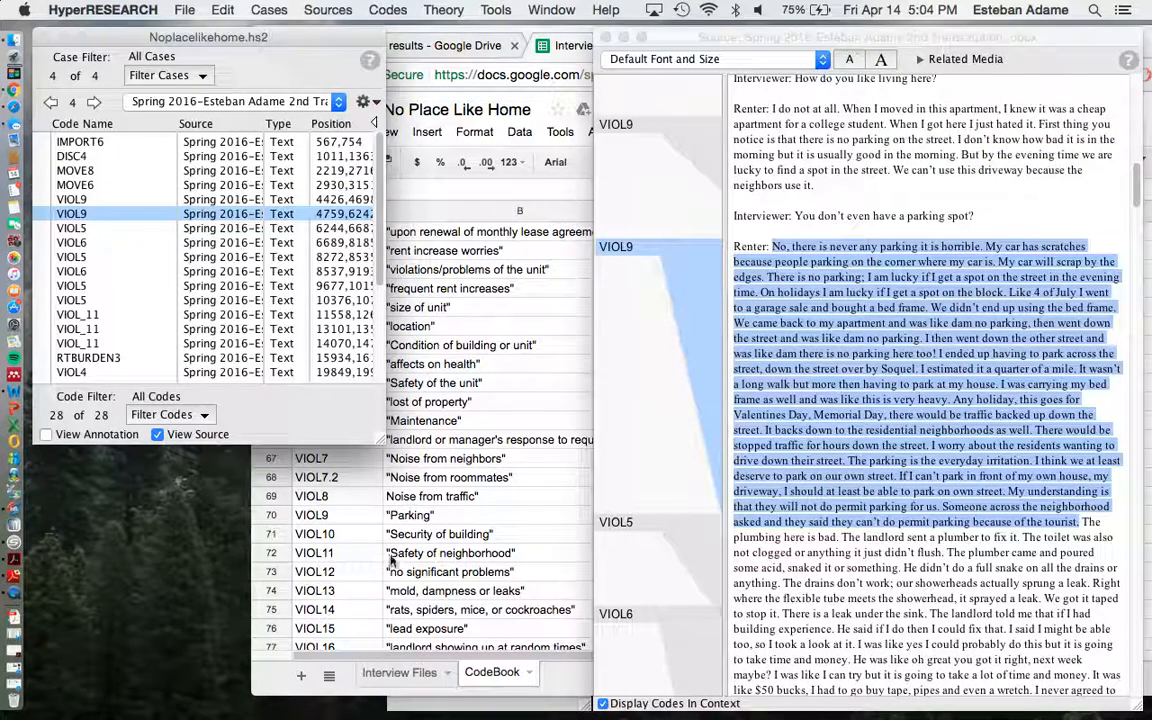
click(100, 315)
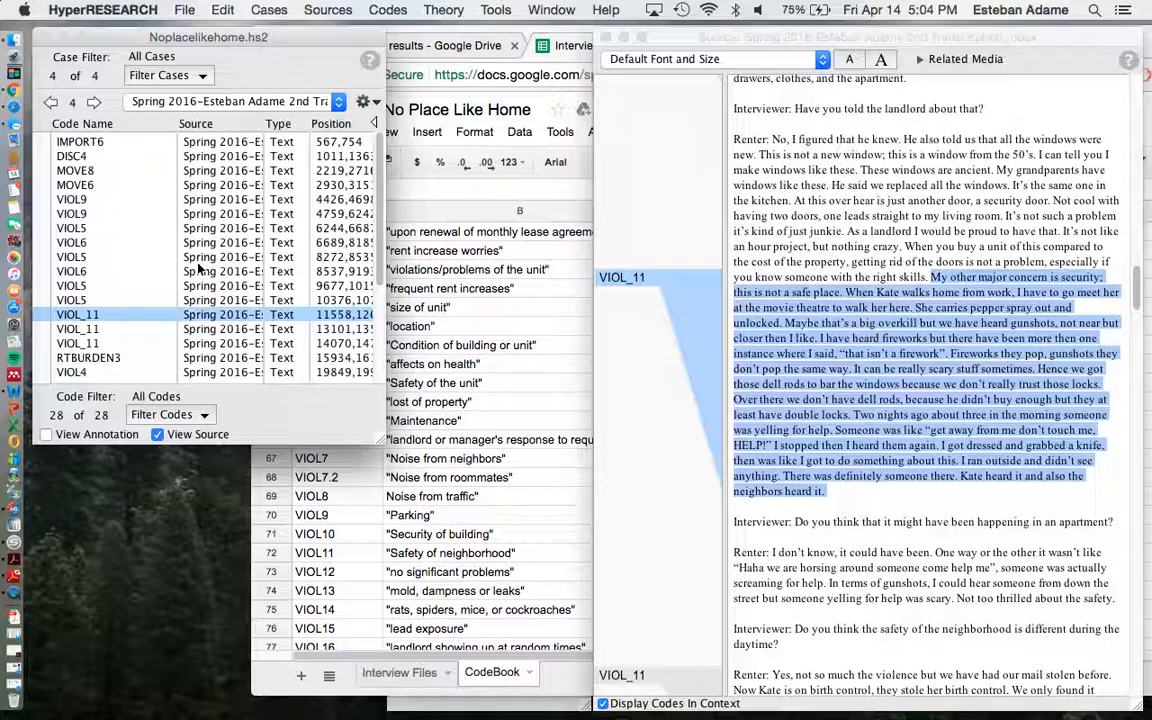
scroll(195, 255, down, 5)
scroll(190, 255, up, 5)
scroll(190, 259, down, 4)
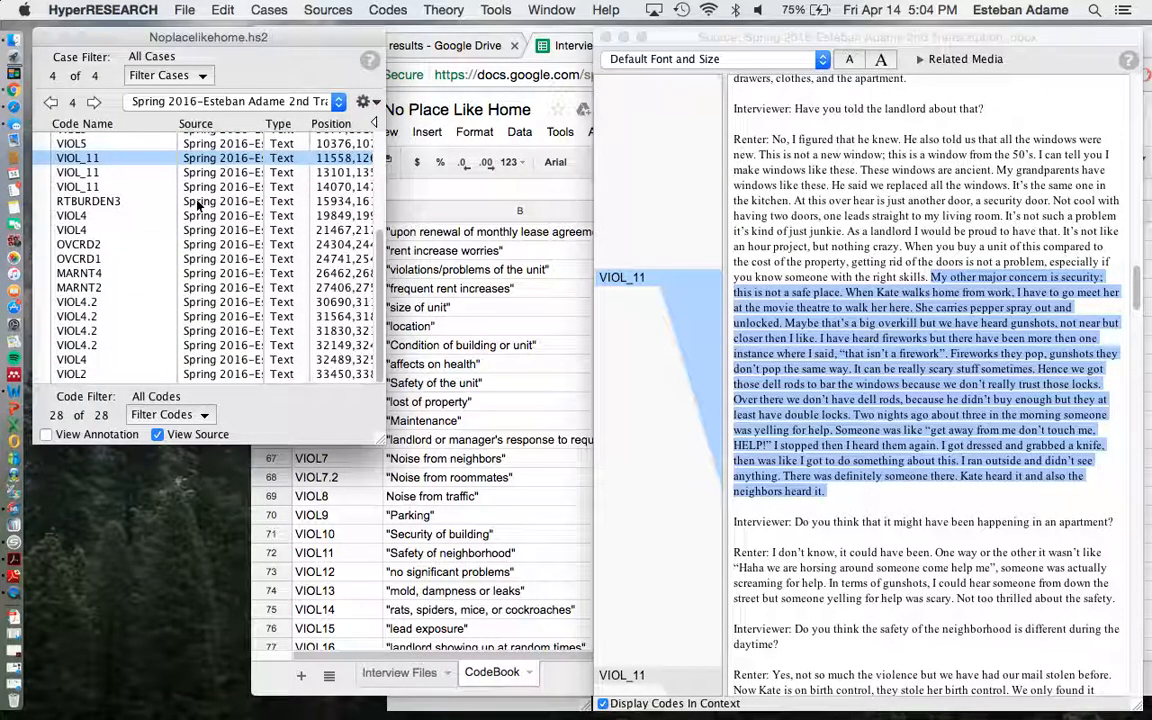
scroll(198, 205, up, 3)
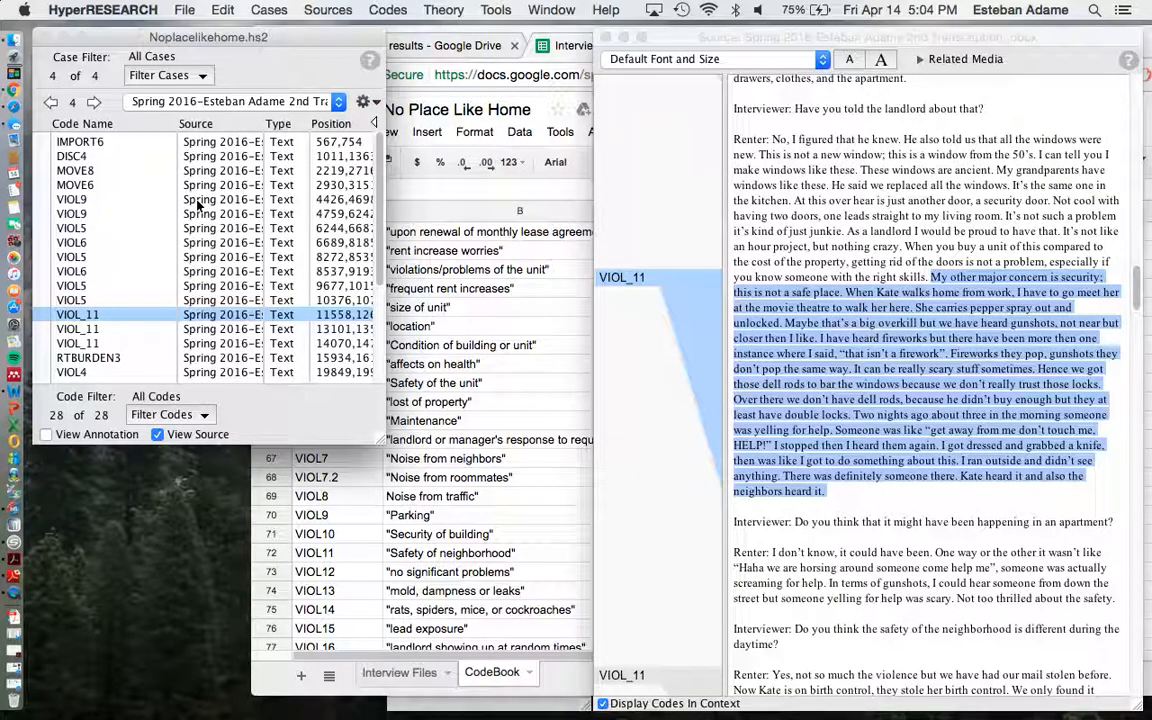
Move the spreadsheet window down to uncover the Code Book, and skim its full list of code groups.
click(420, 36)
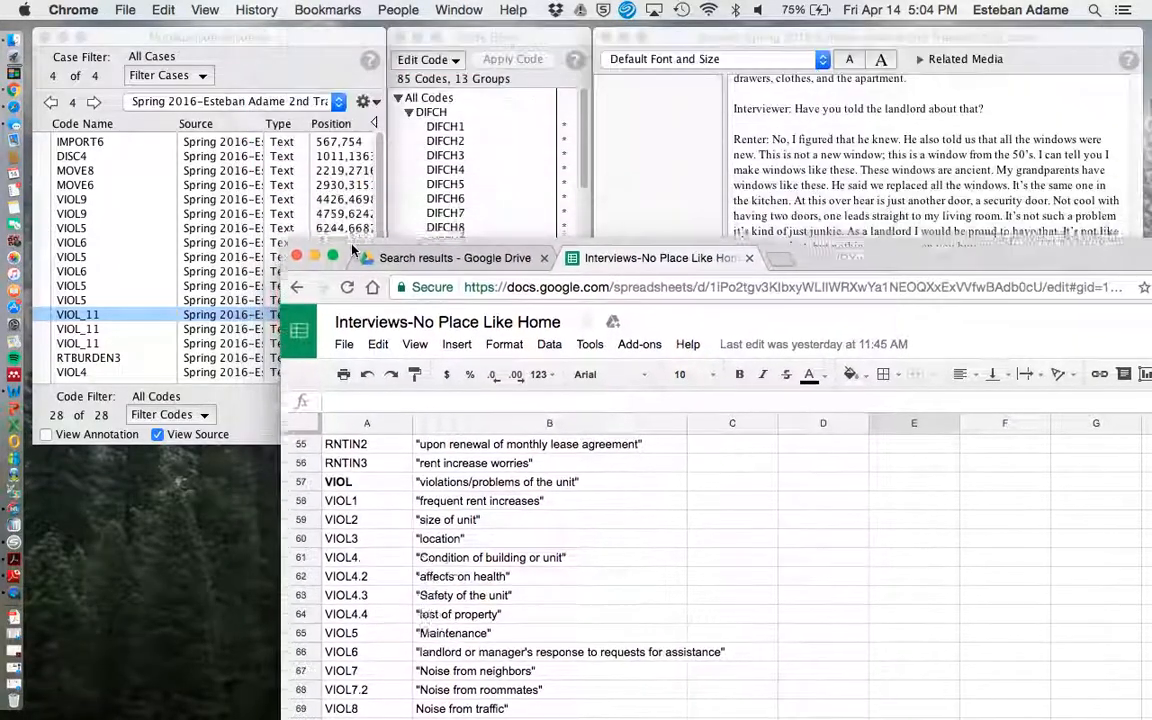
drag(323, 38, 345, 358)
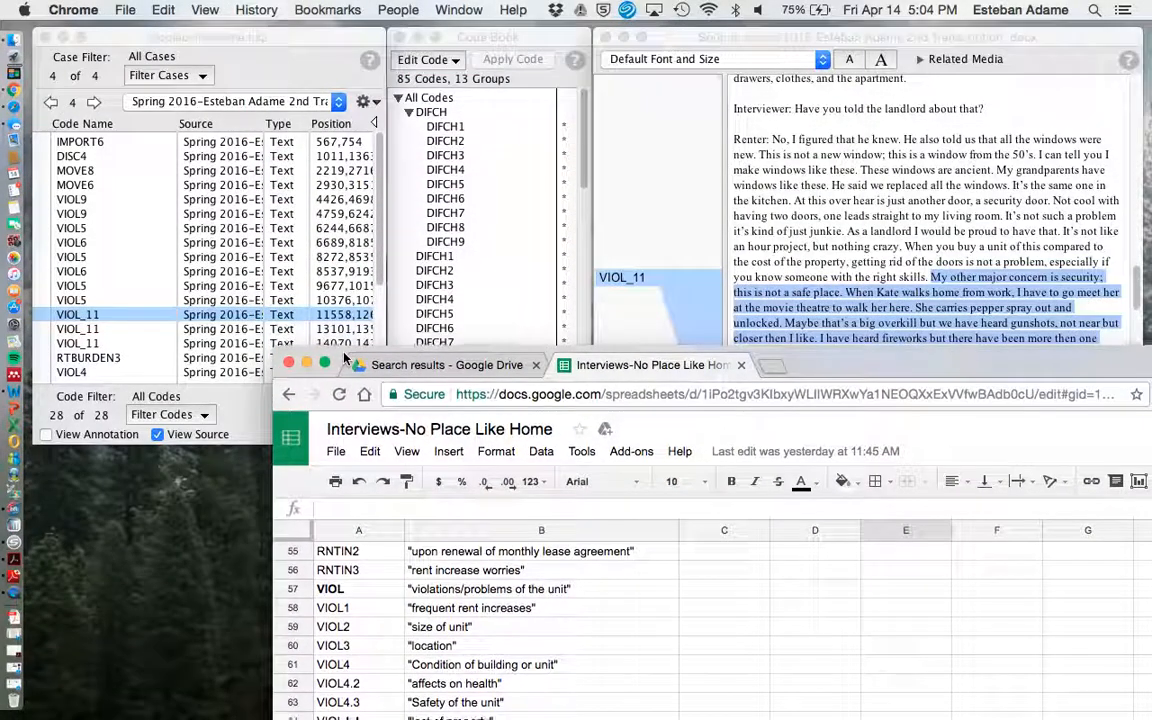
click(503, 36)
scroll(484, 280, down, 20)
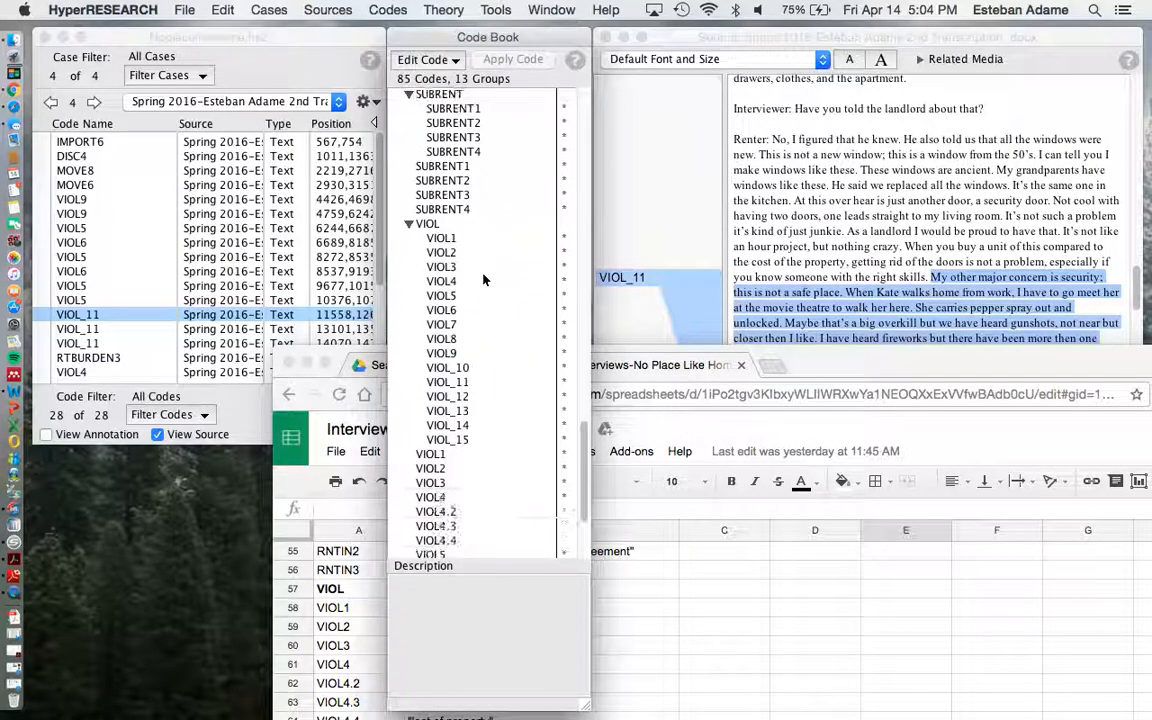
scroll(484, 280, up, 15)
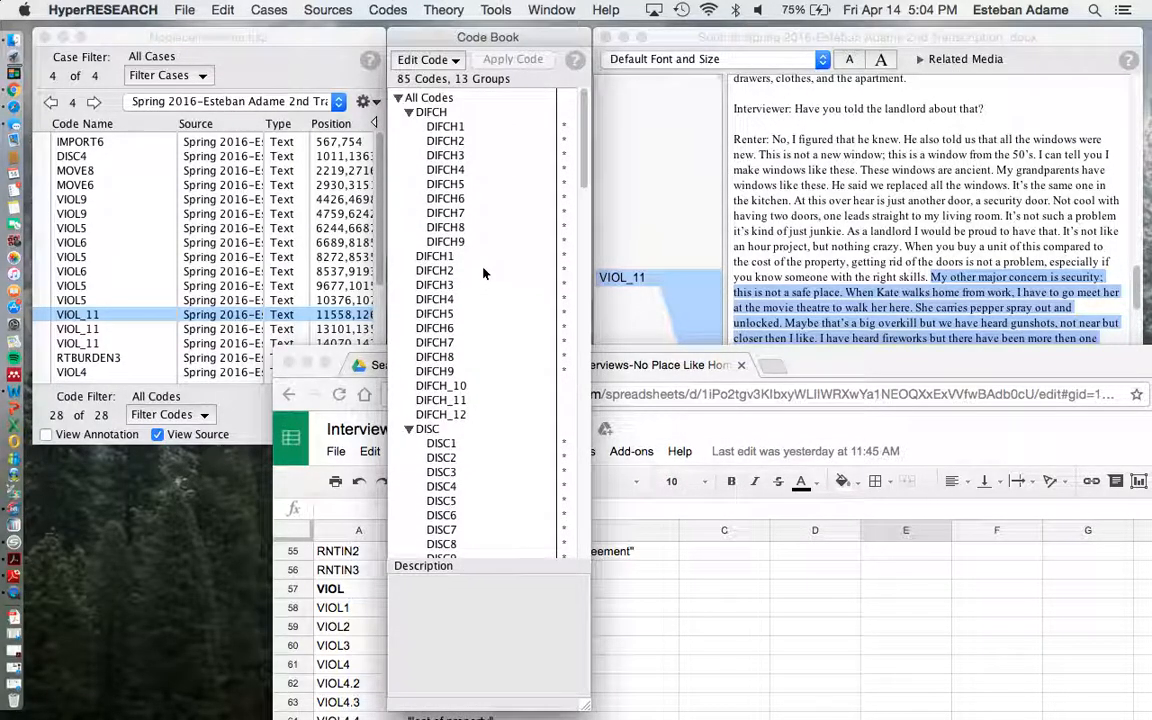
View the Code Book descriptions of DIFCH1, DIFCH3, DIFCH6, the DIFCH group itself and DIFCH7.
scroll(467, 219, up, 3)
click(441, 127)
click(446, 156)
click(450, 201)
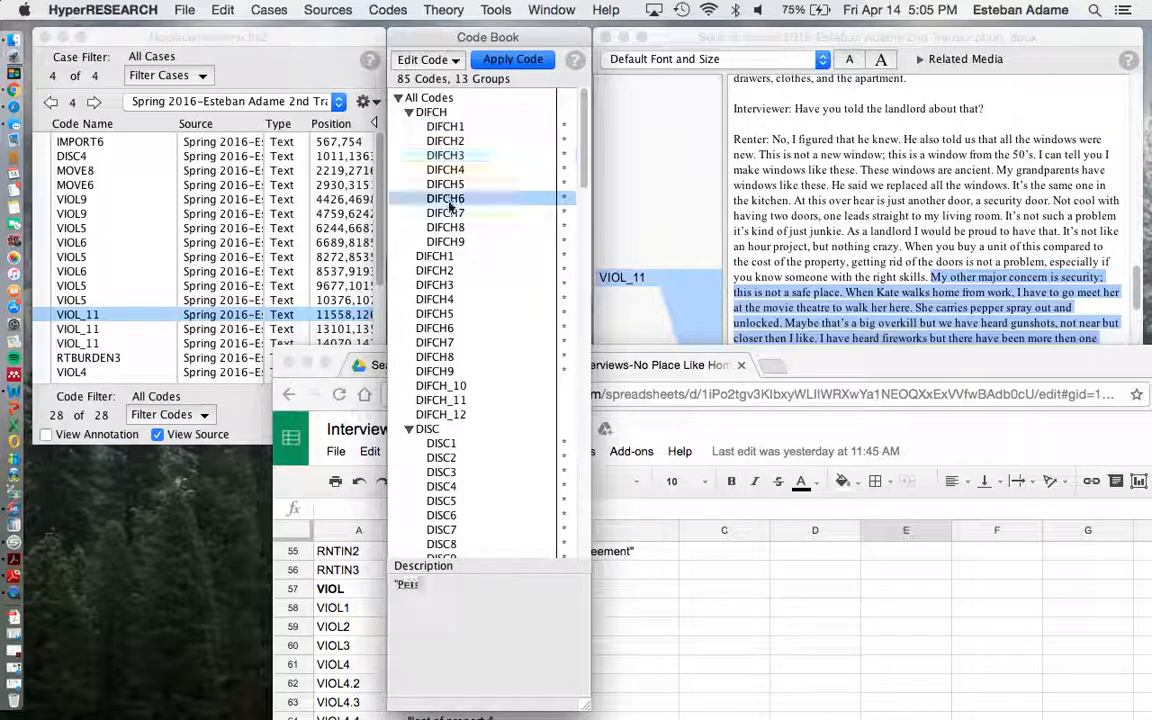
scroll(432, 272, down, 15)
scroll(429, 316, up, 8)
scroll(429, 315, up, 8)
click(428, 97)
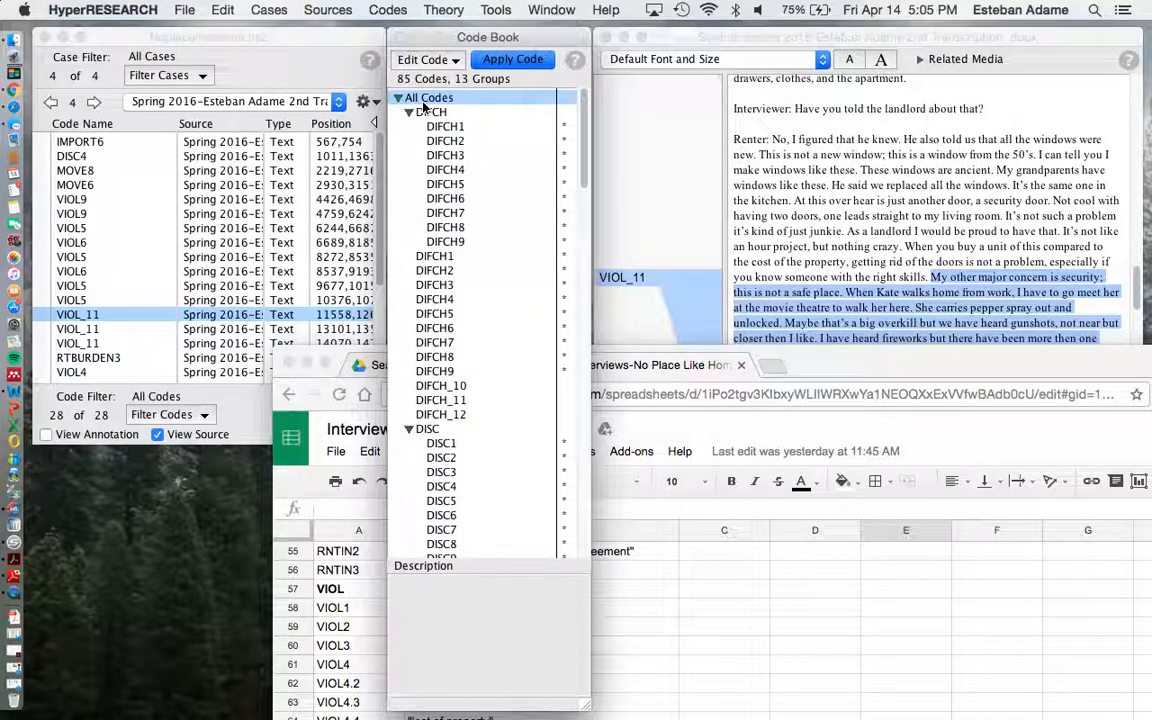
click(428, 112)
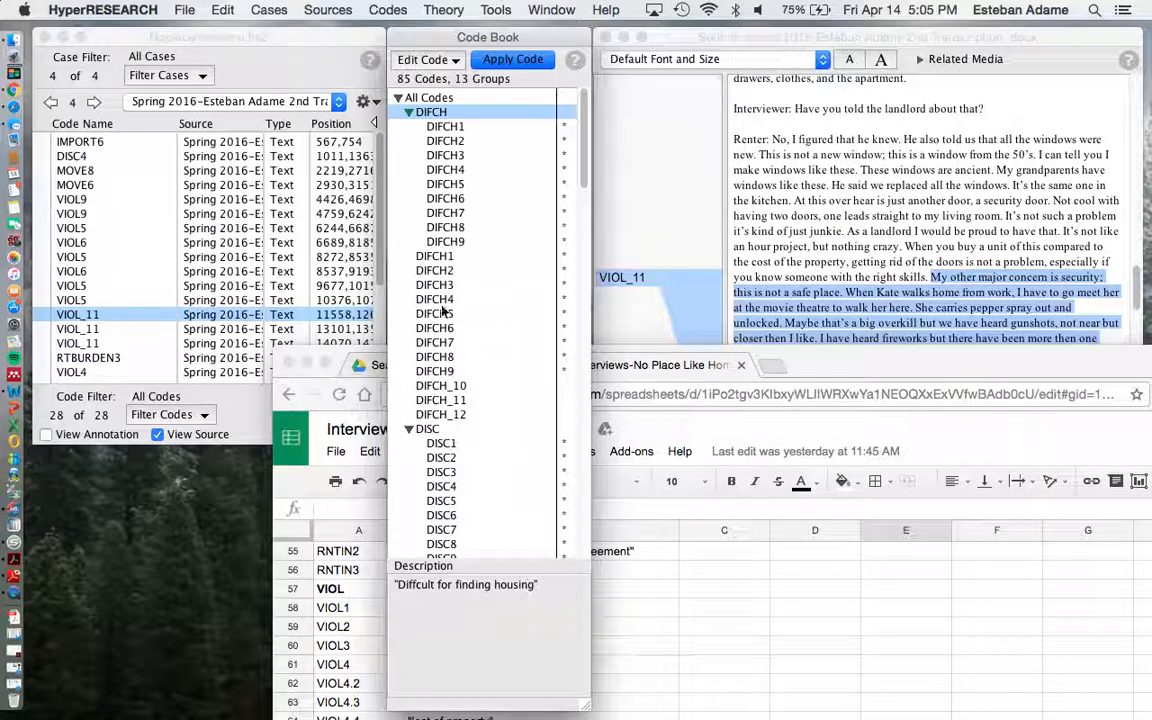
click(448, 213)
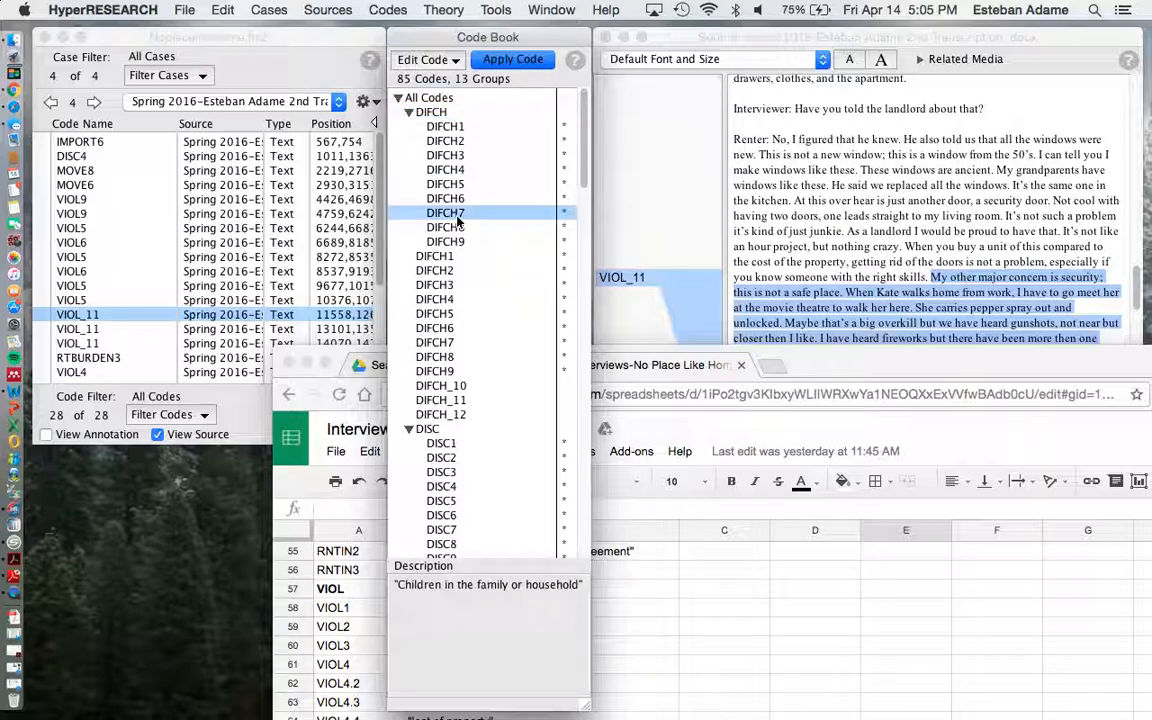
Look over the available code and theory commands, and view the descriptions of the DIFCH8, DIFCH9 and DIFCH2 codes.
click(392, 9)
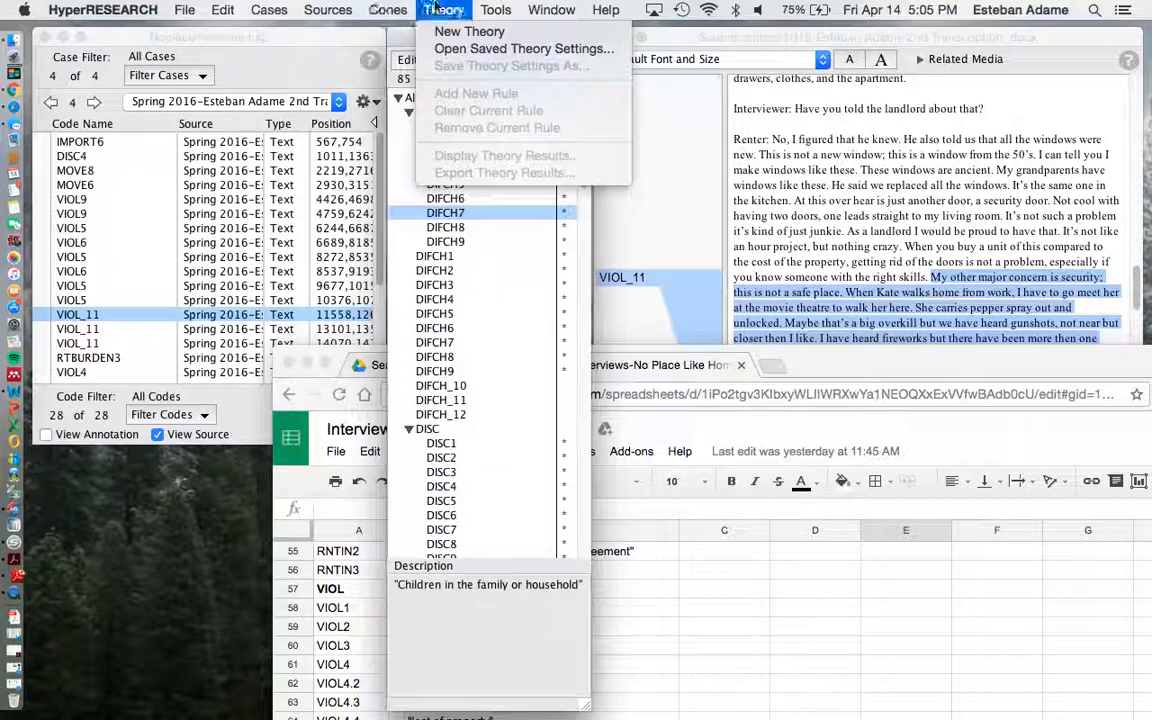
mouse_move(360, 8)
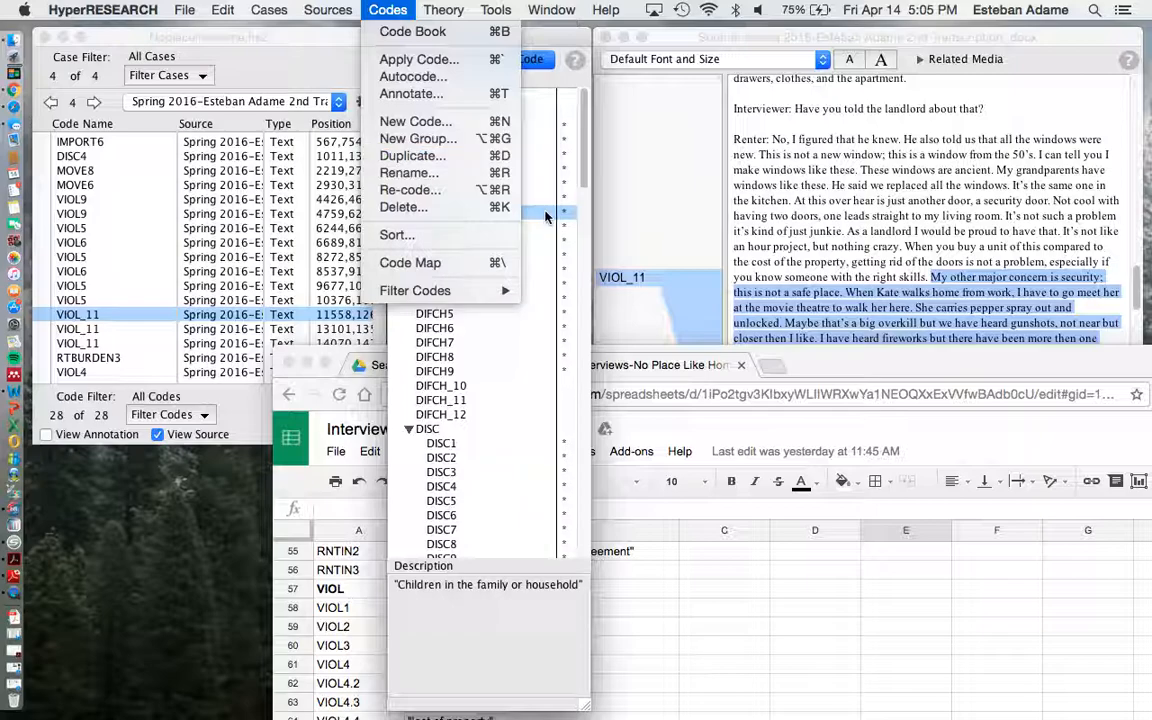
click(529, 237)
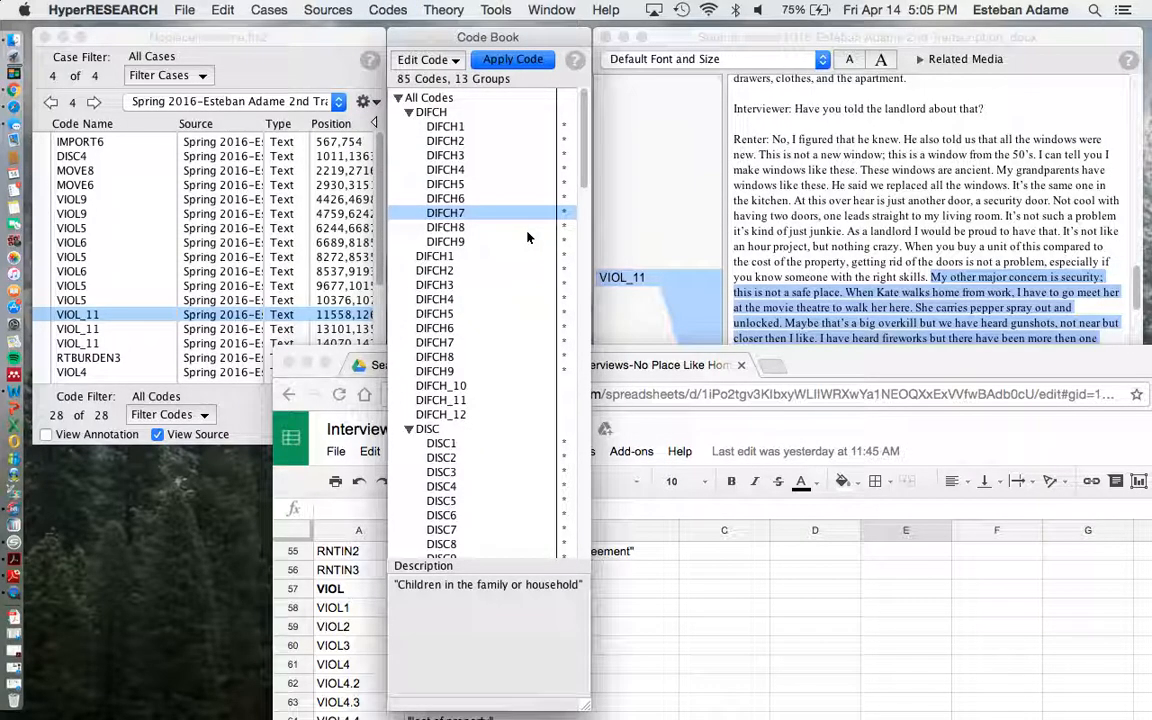
click(457, 227)
click(447, 243)
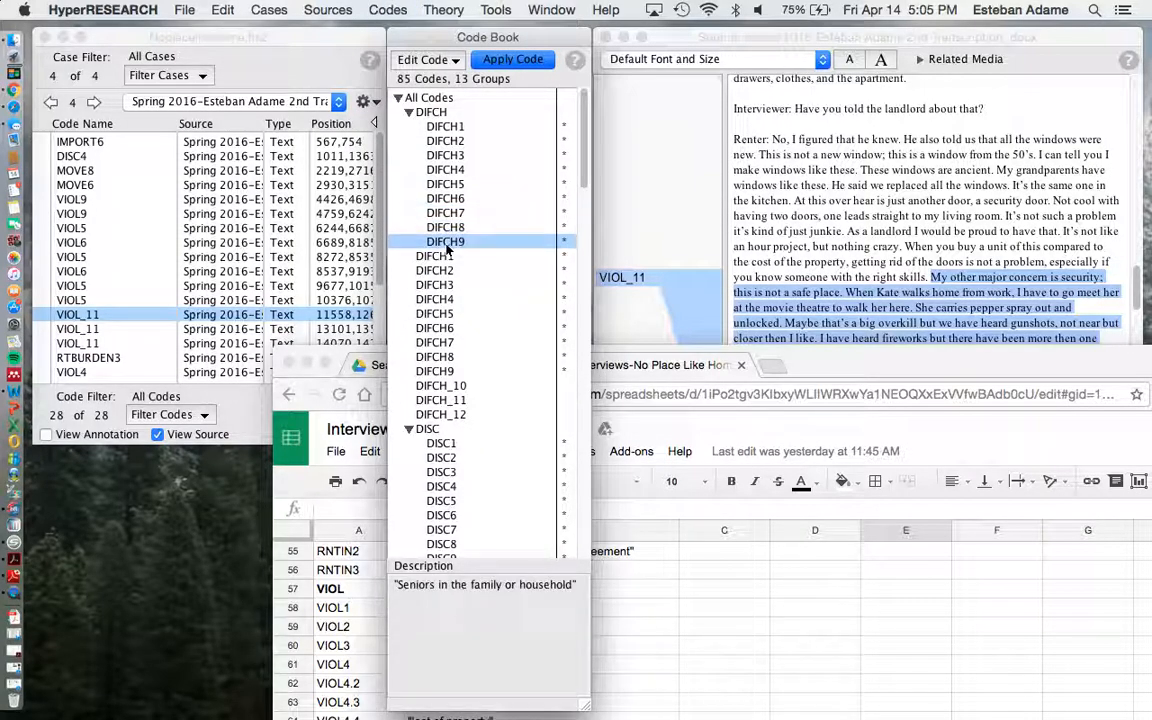
click(448, 140)
click(338, 9)
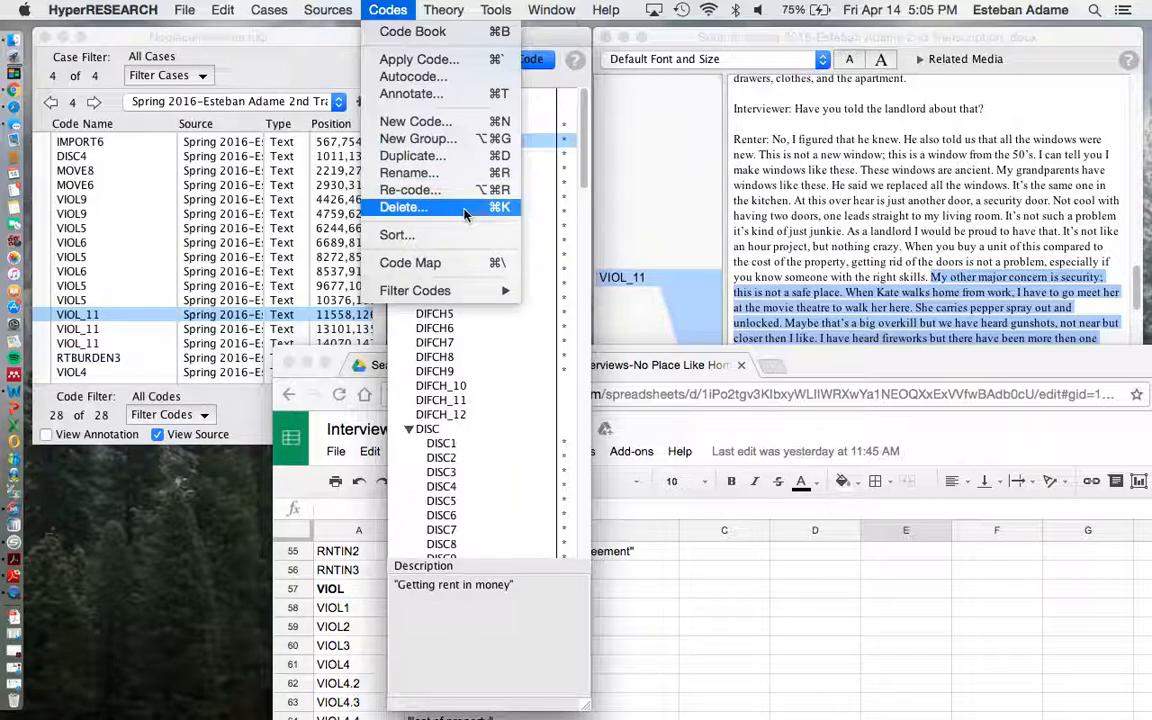
click(503, 137)
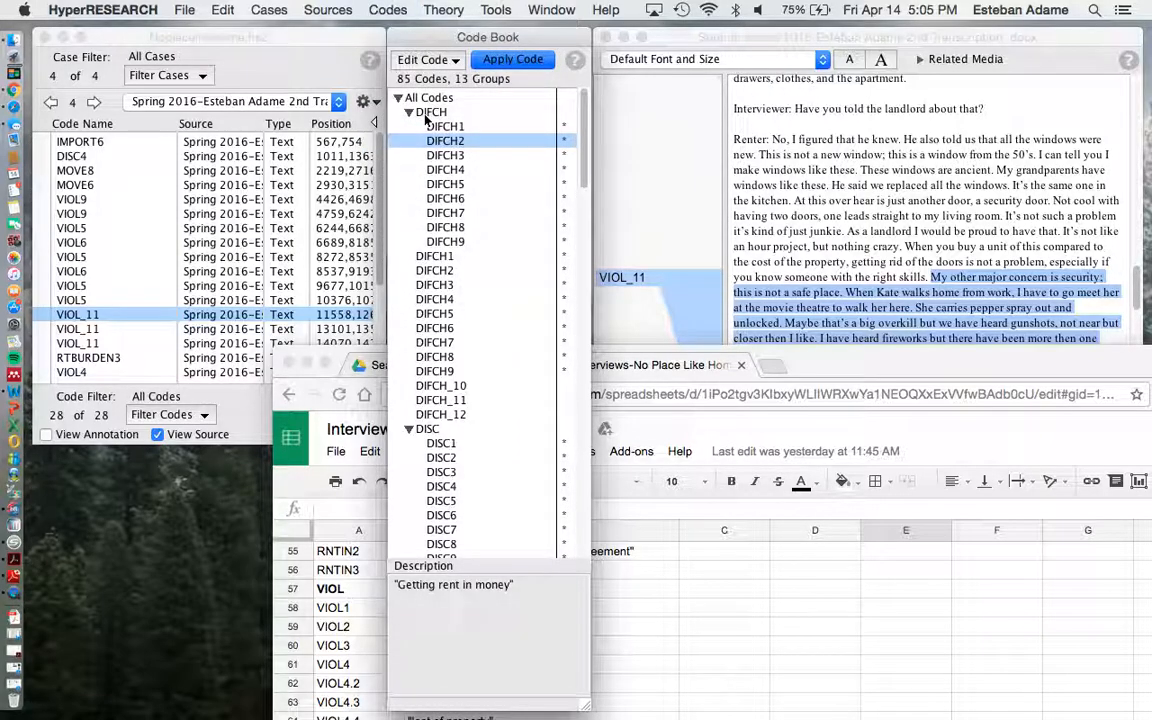
Apply all codes of the DIFCH group to the highlighted VIOL_11 passage, leaving the group expanded in the Code Book.
click(410, 117)
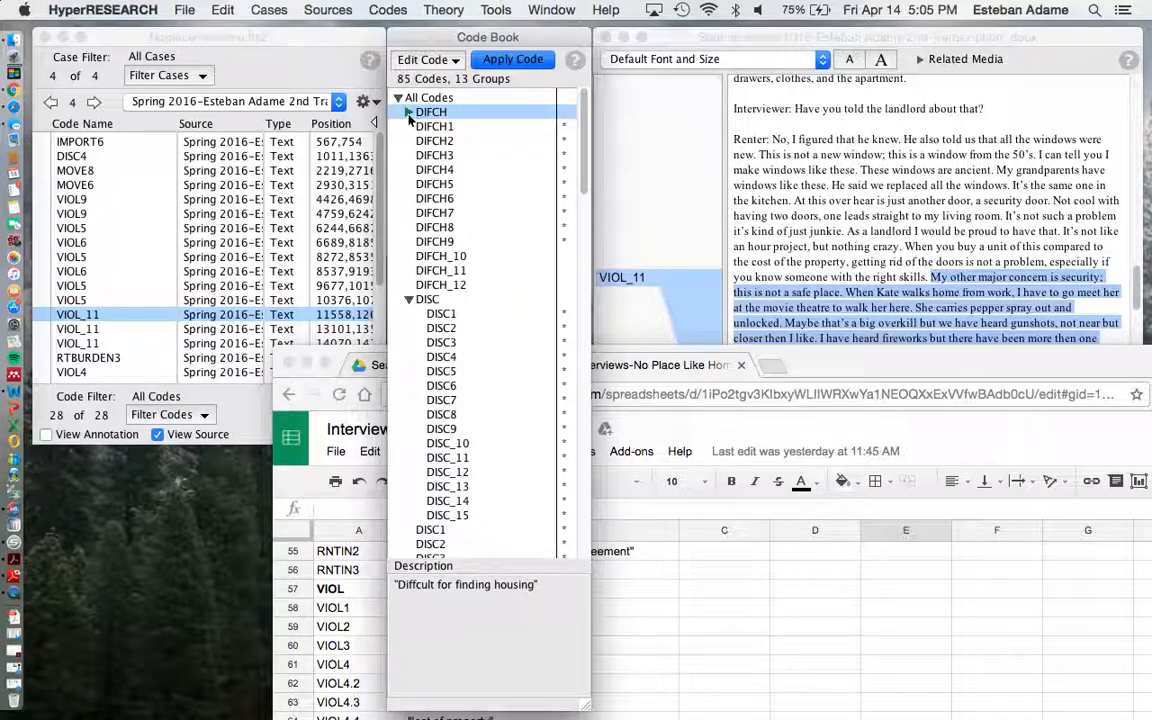
click(408, 114)
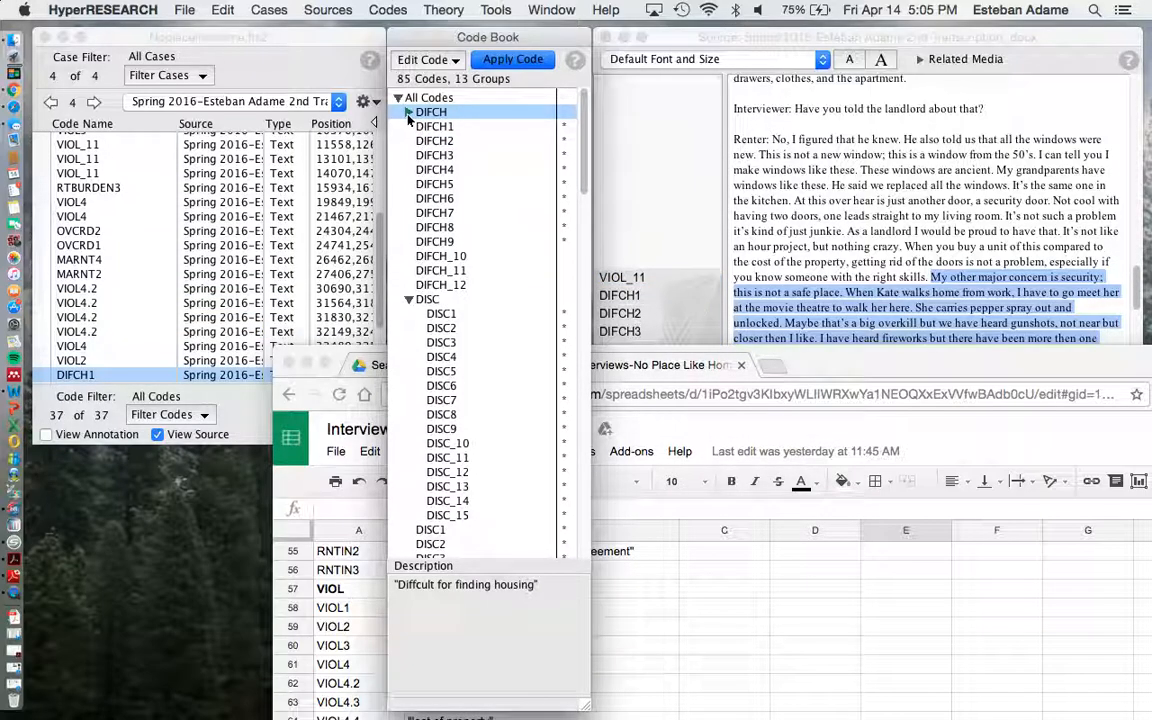
click(408, 113)
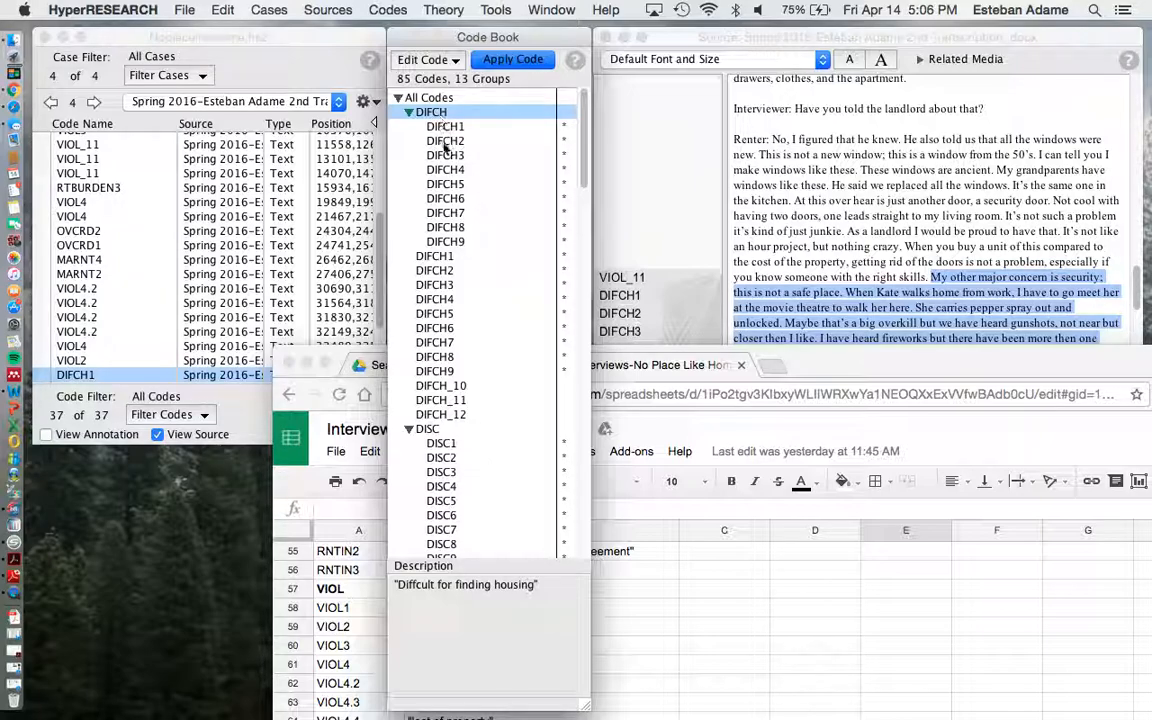
Look at the Rename and Re-code options for the DIFCH group, and leave both without making changes.
click(405, 9)
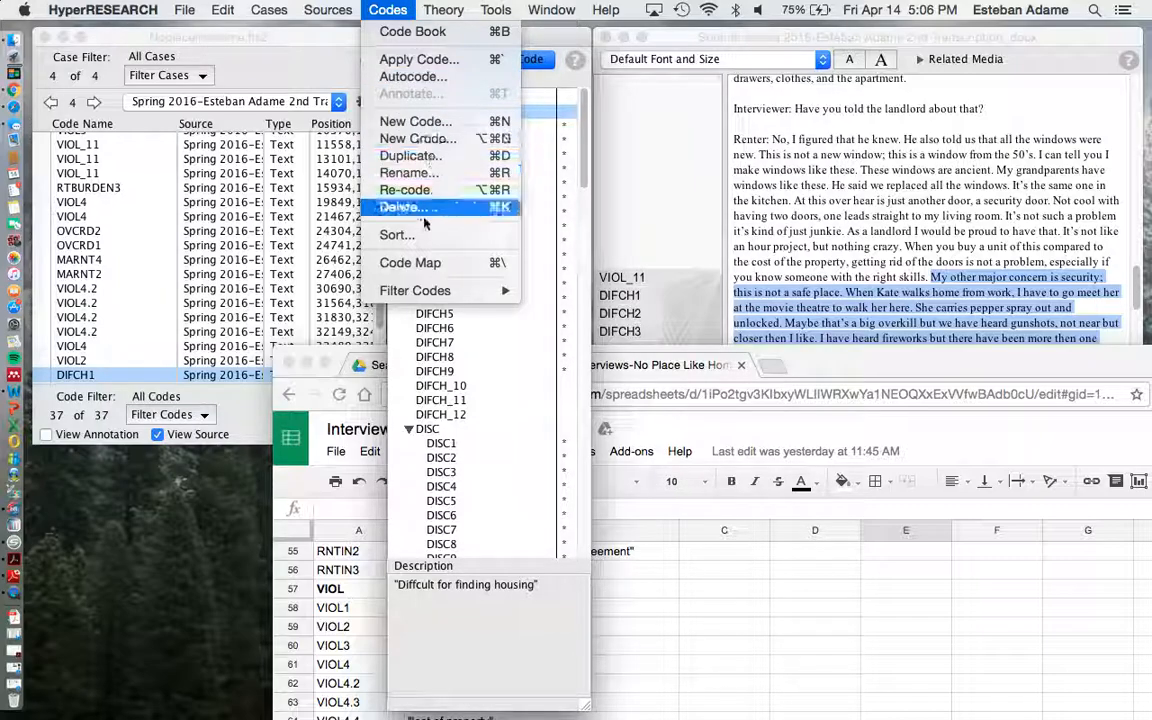
click(432, 173)
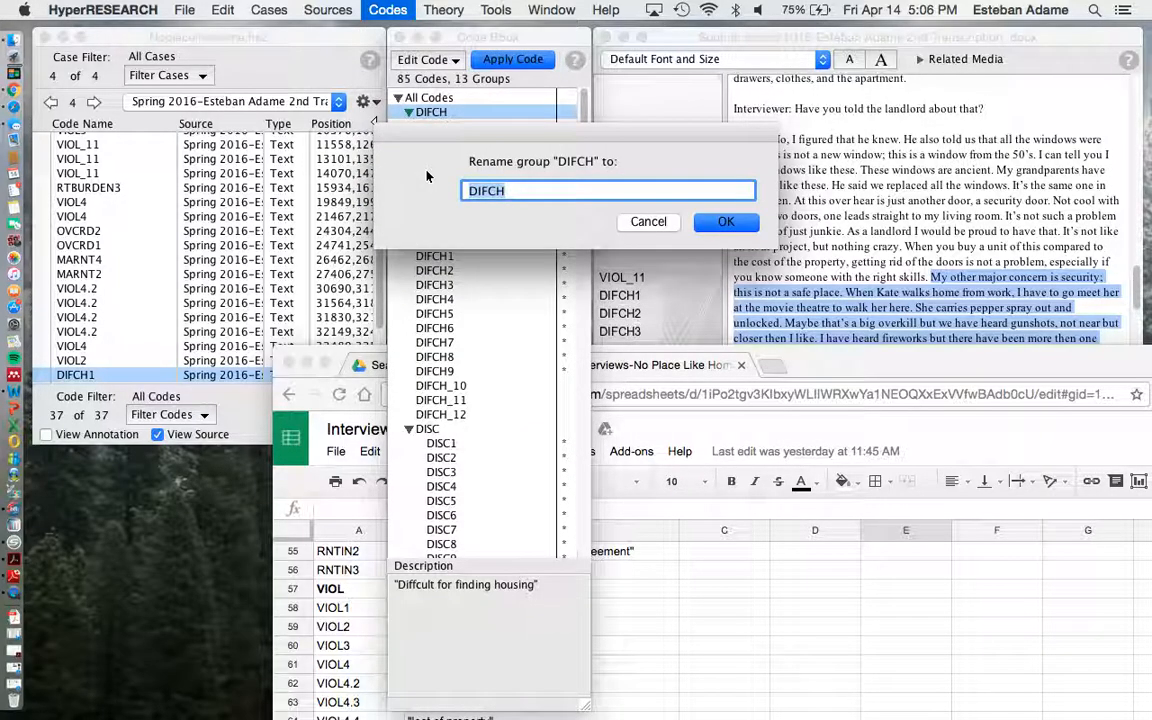
click(648, 222)
click(388, 10)
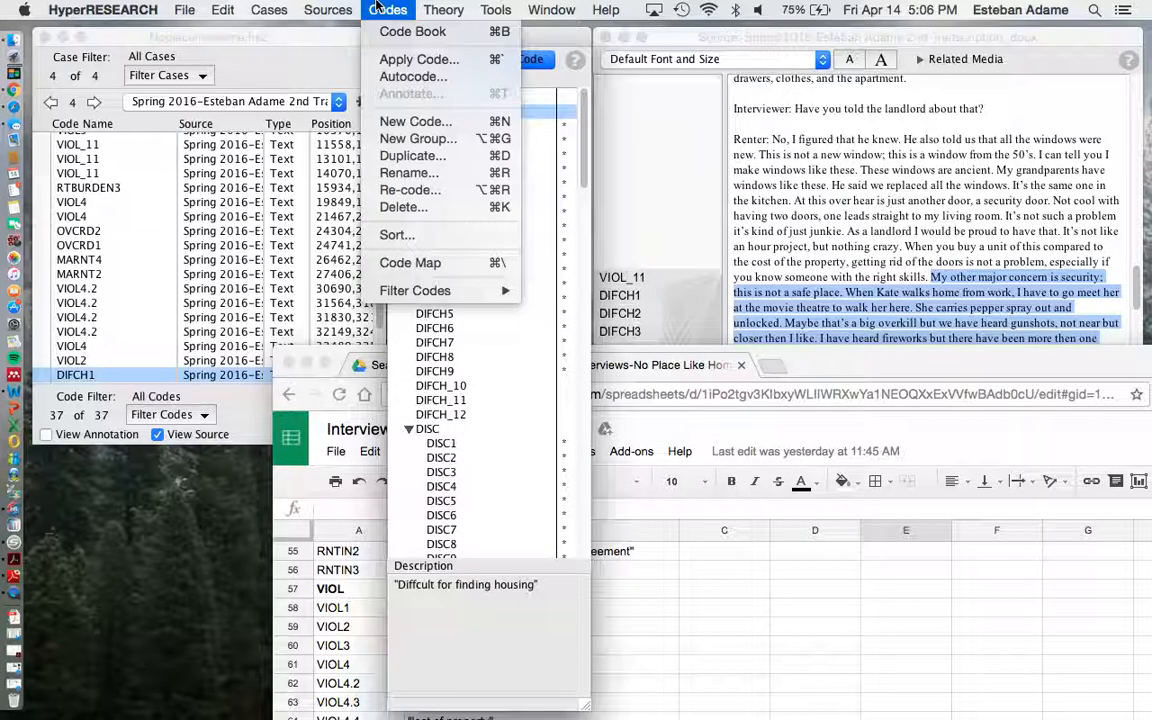
click(425, 192)
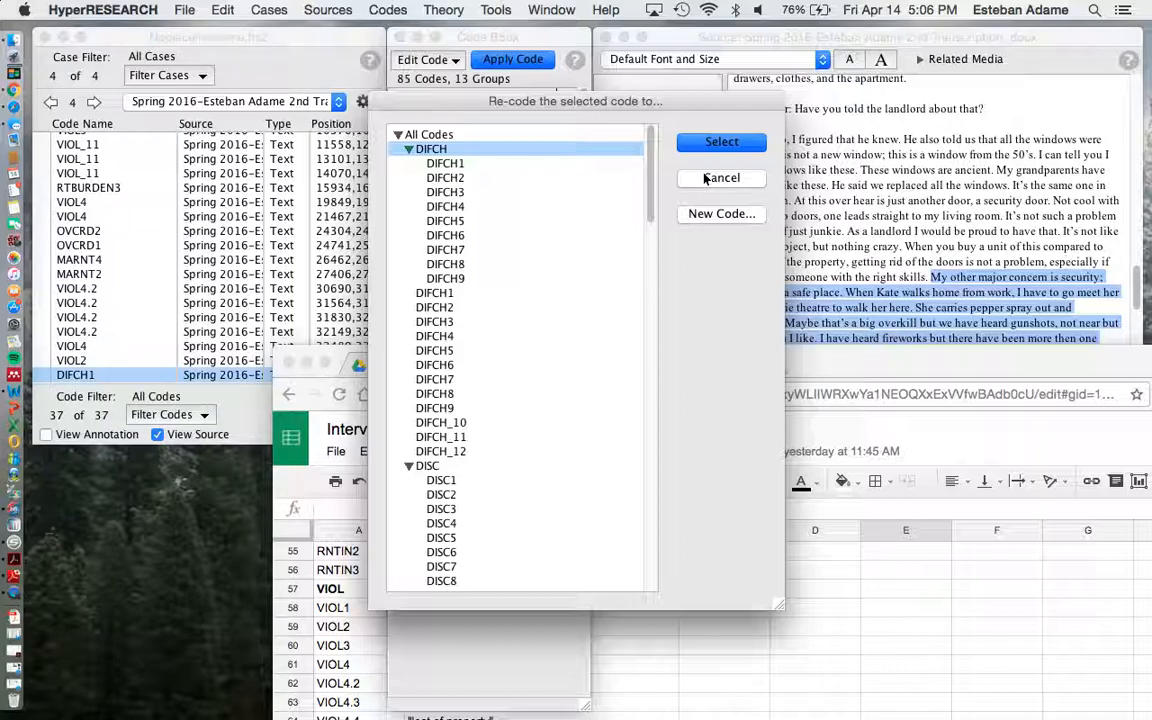
click(705, 178)
click(443, 9)
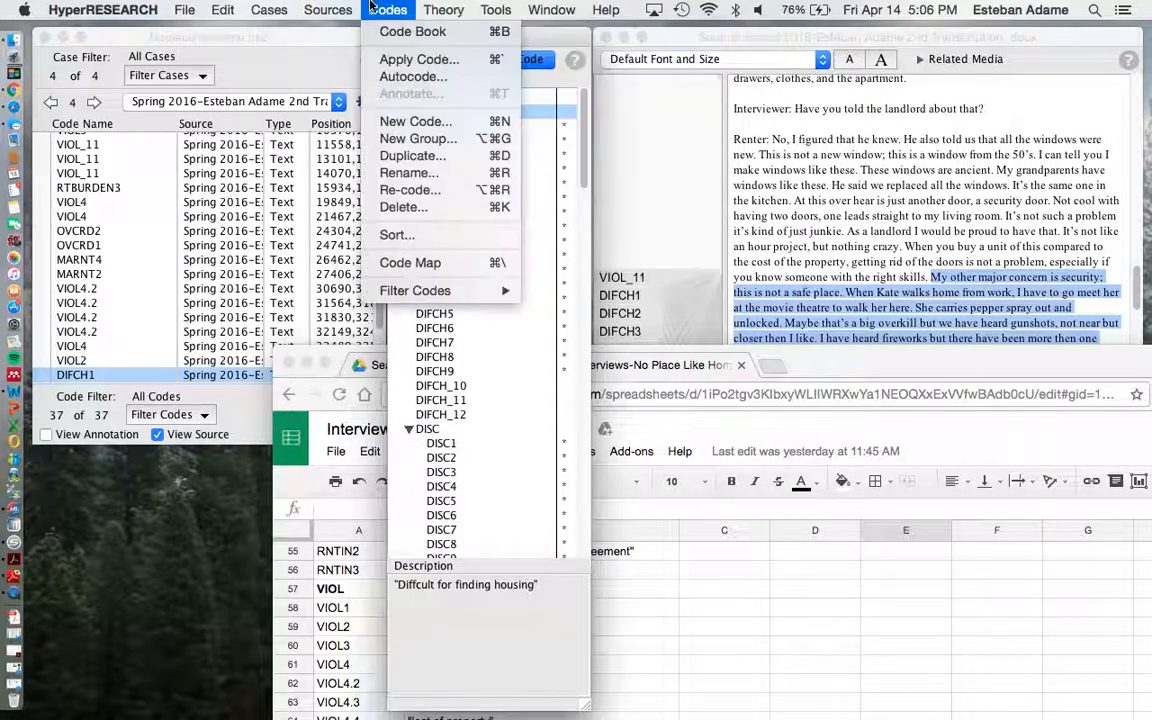
mouse_move(444, 8)
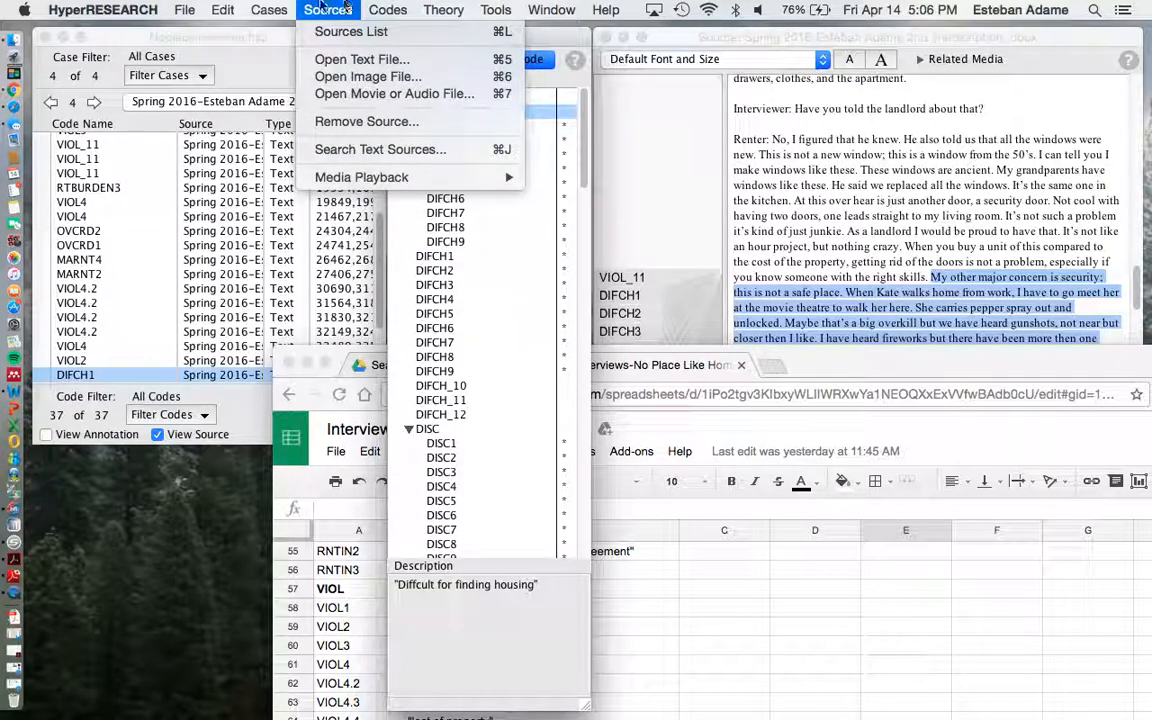
mouse_move(267, 8)
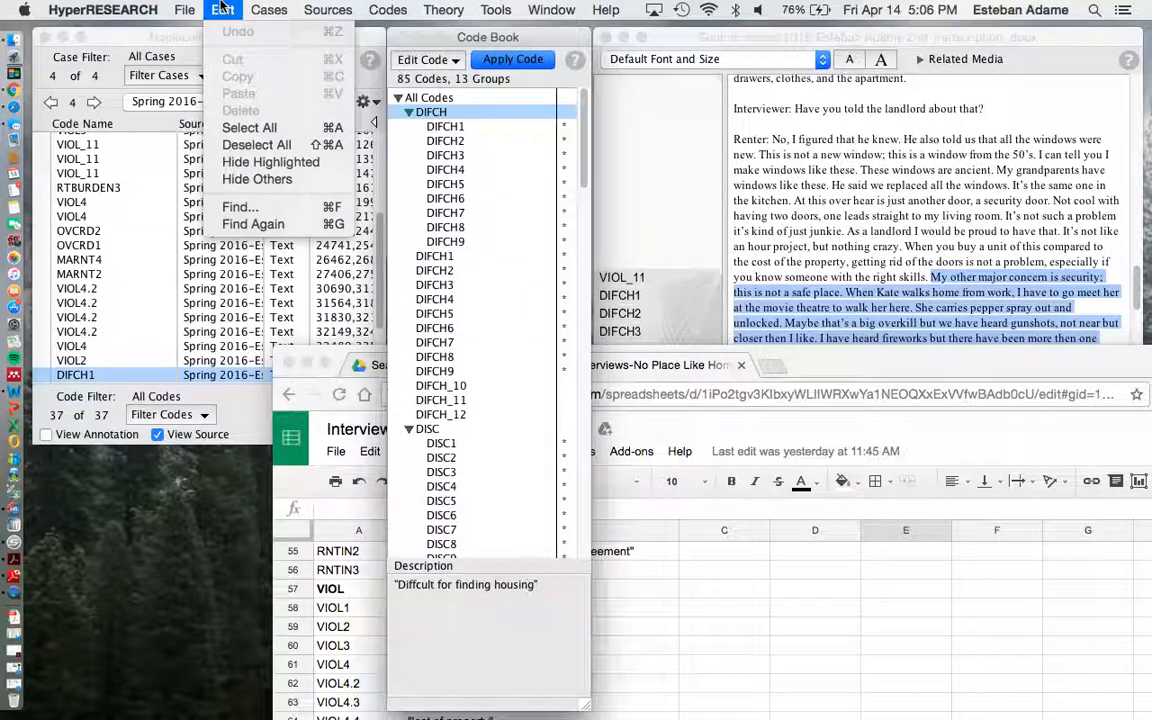
mouse_move(328, 9)
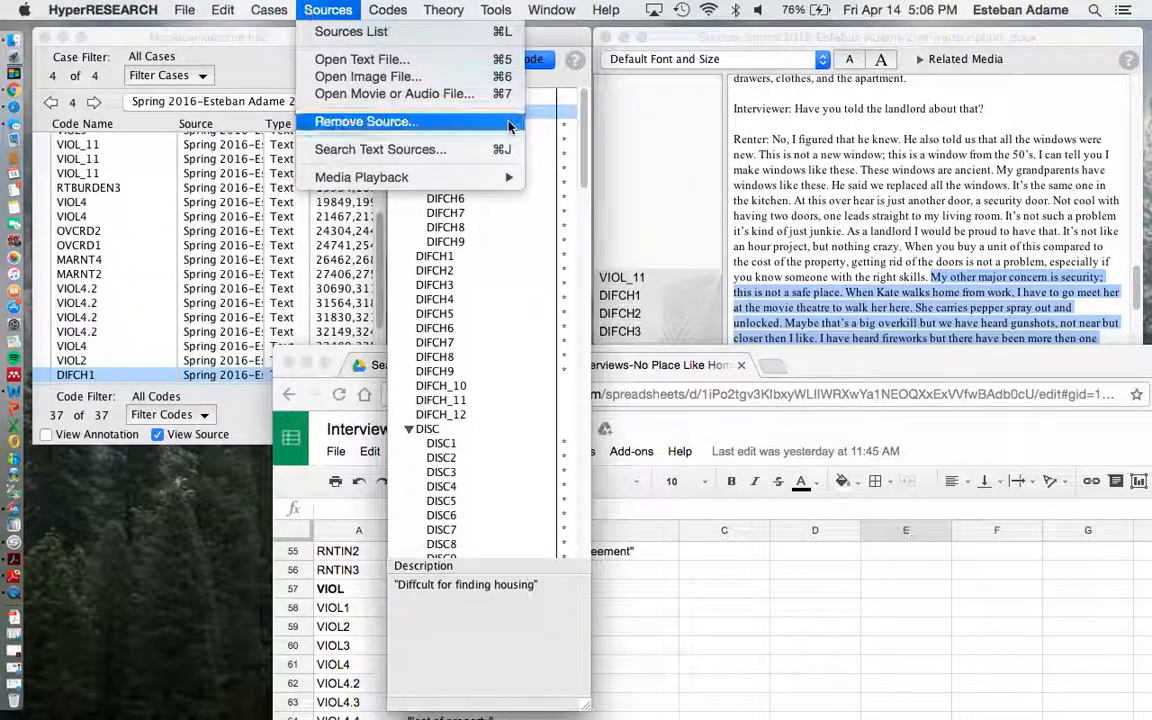
click(556, 83)
Skim the Code Book down to the VIOL codes and back, and view the description of DIFCH5.
scroll(463, 328, down, 10)
scroll(463, 328, down, 10)
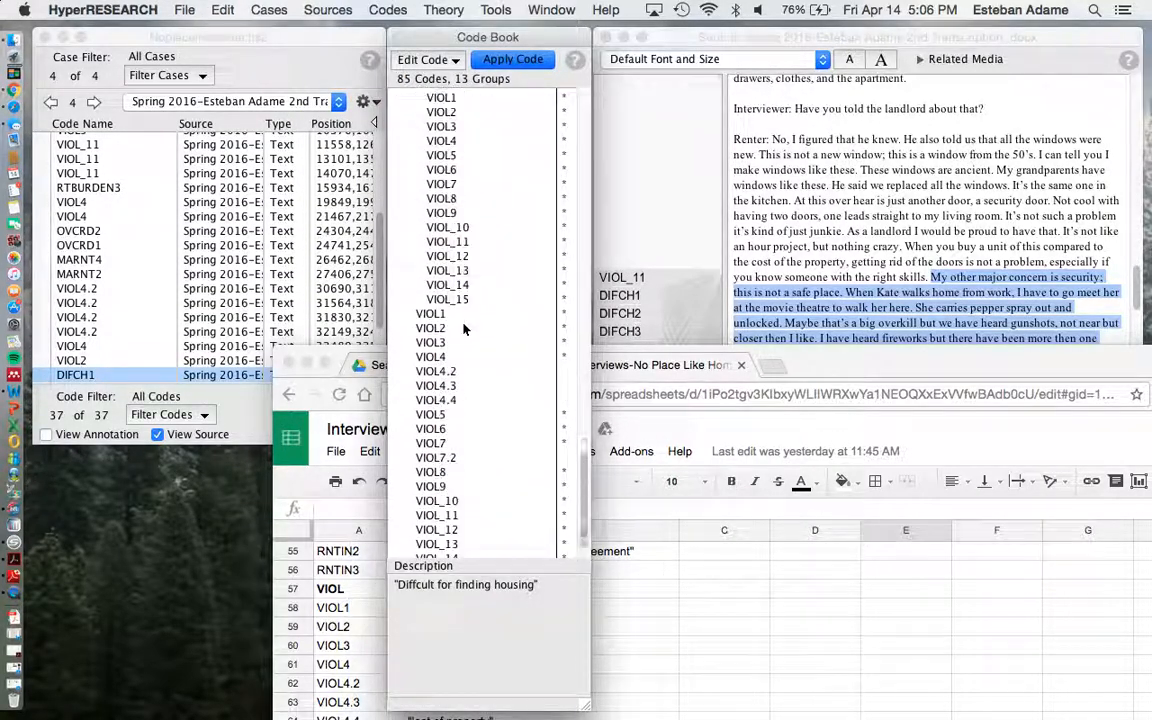
scroll(463, 328, up, 20)
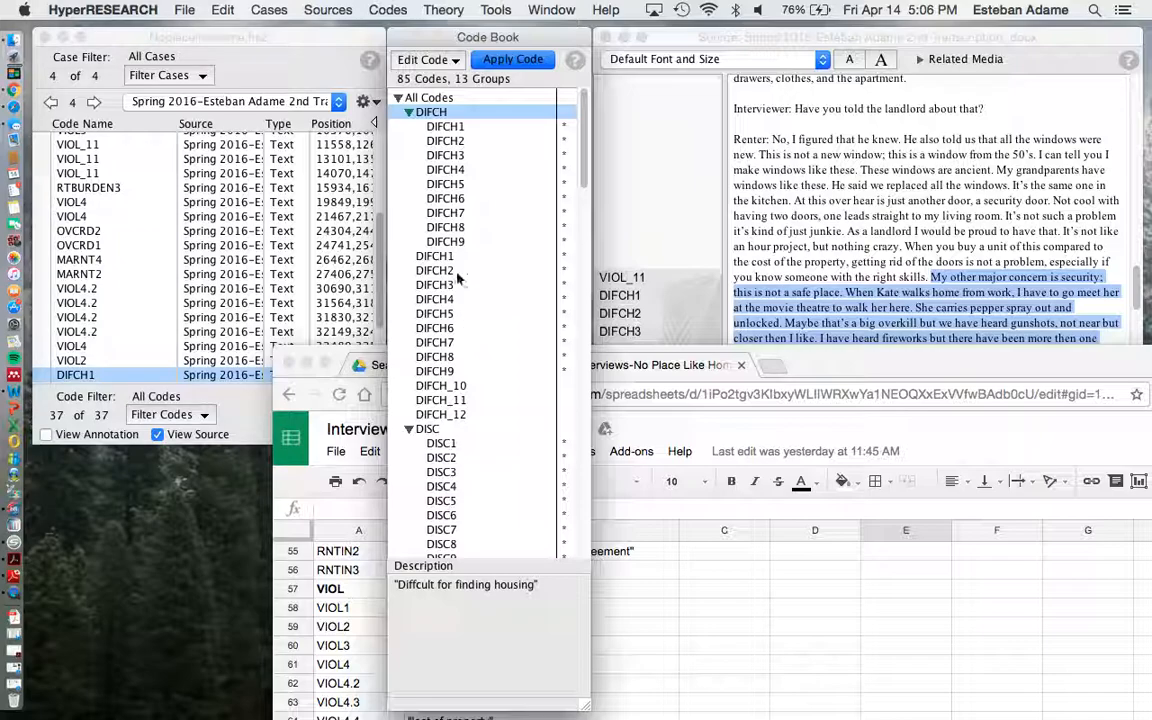
click(437, 188)
Return to the study's code list, and view the transcript passage coded by the last VIOL4.2 entry.
click(322, 85)
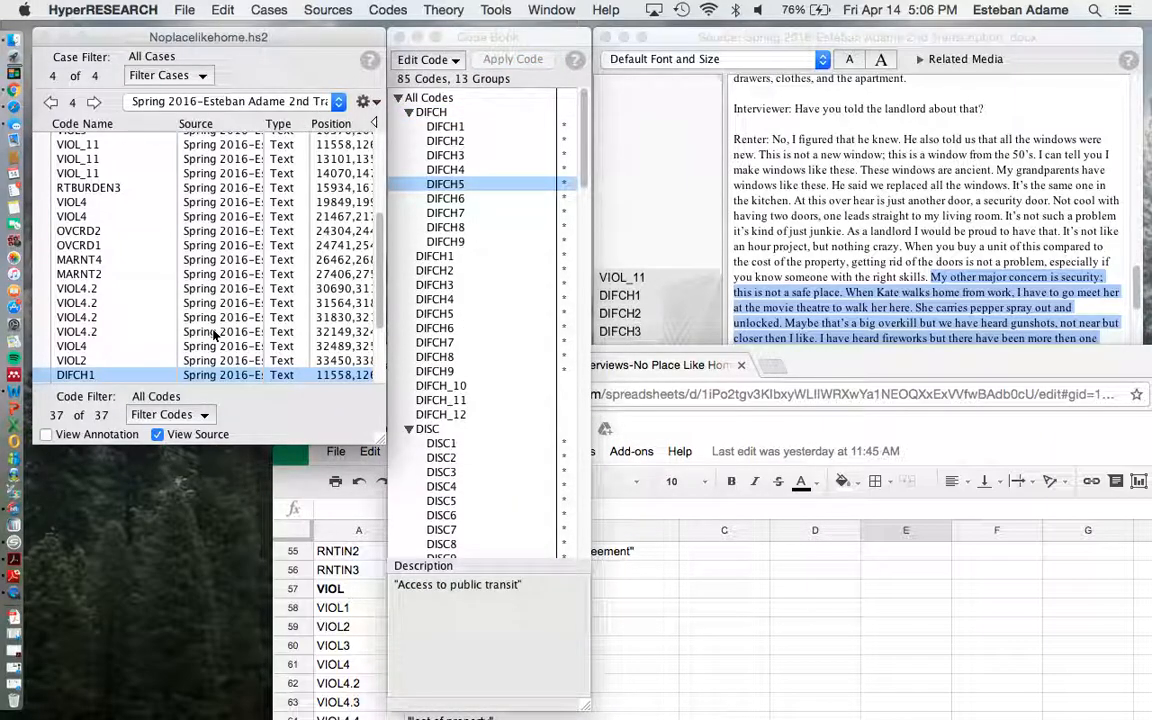
scroll(131, 246, up, 5)
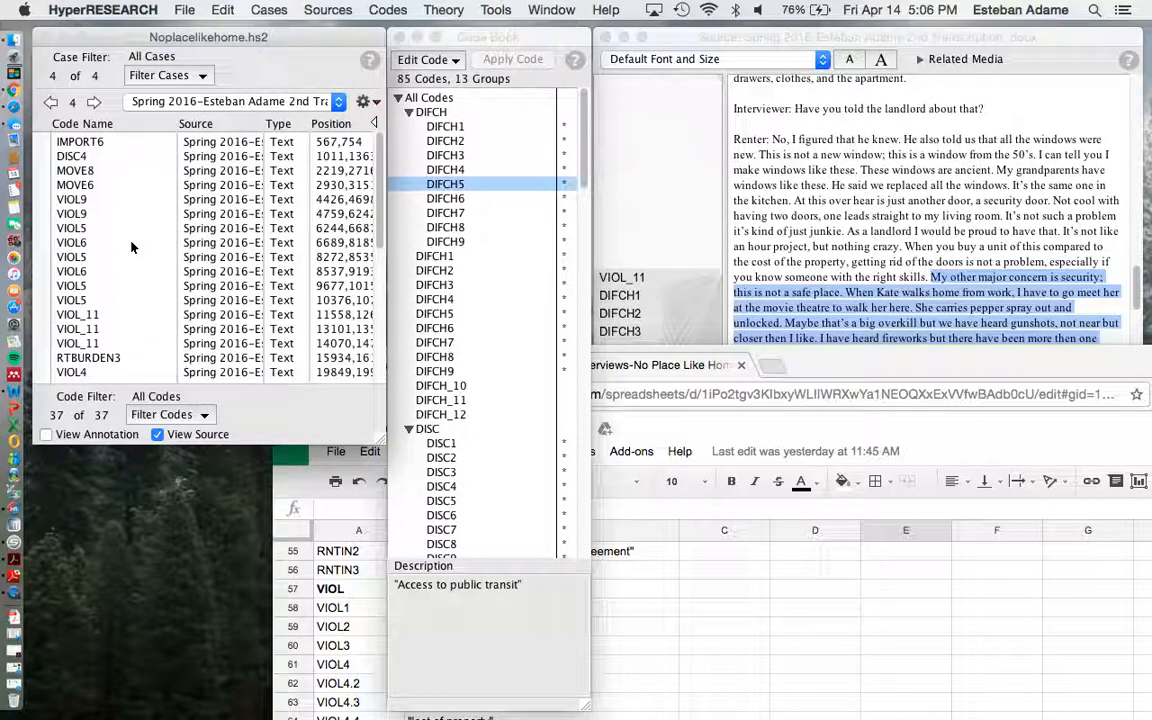
scroll(144, 219, down, 8)
click(144, 219)
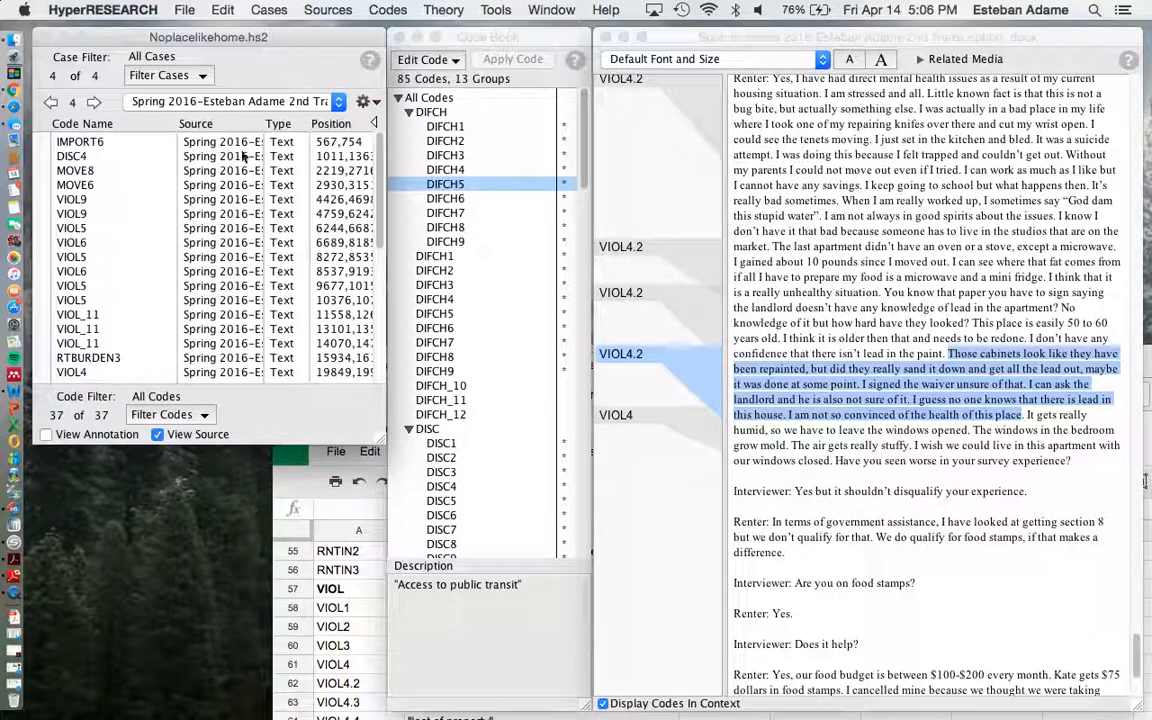
scroll(138, 183, down, 7)
scroll(122, 158, up, 10)
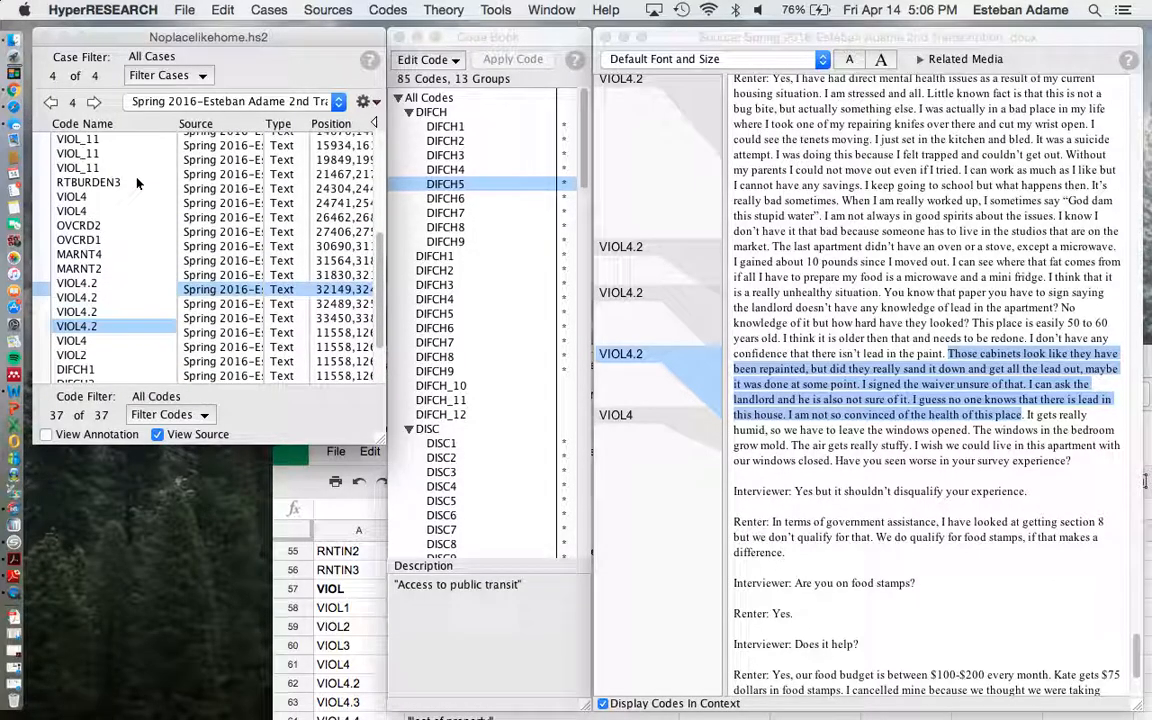
Examine how the codes sit alongside the transcript, from the VIOL4.2 passages back to the MOVE8 and VIOL9 passages.
click(680, 167)
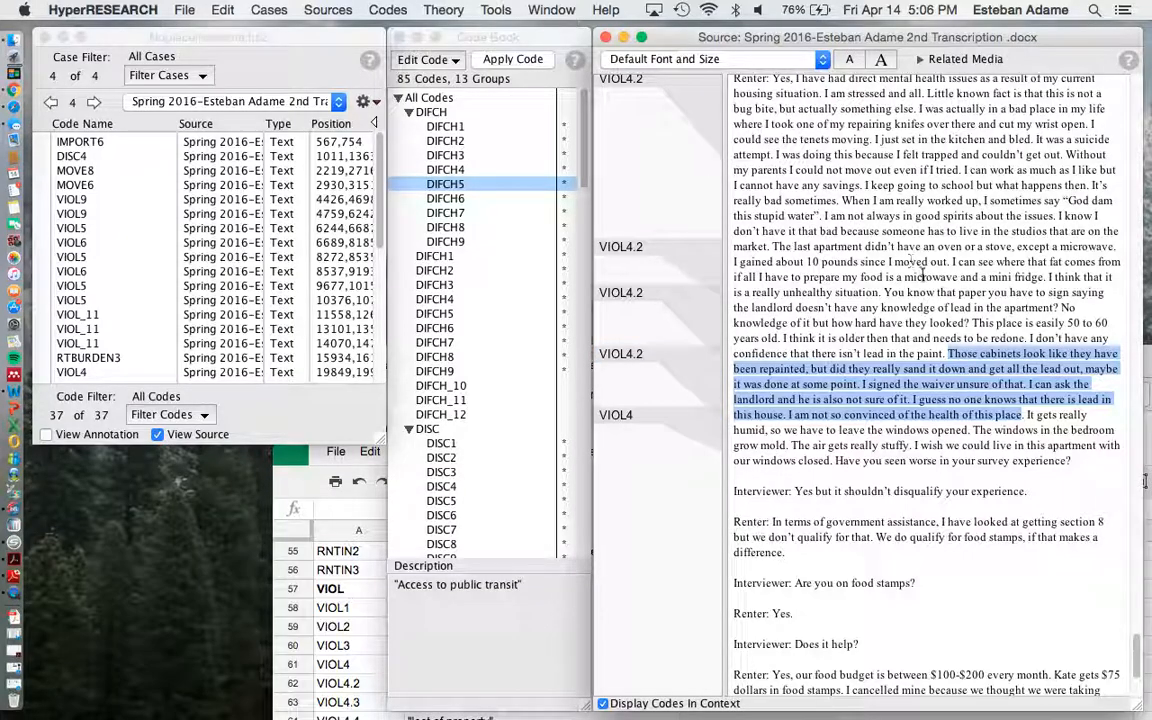
scroll(642, 231, up, 3)
scroll(642, 231, up, 15)
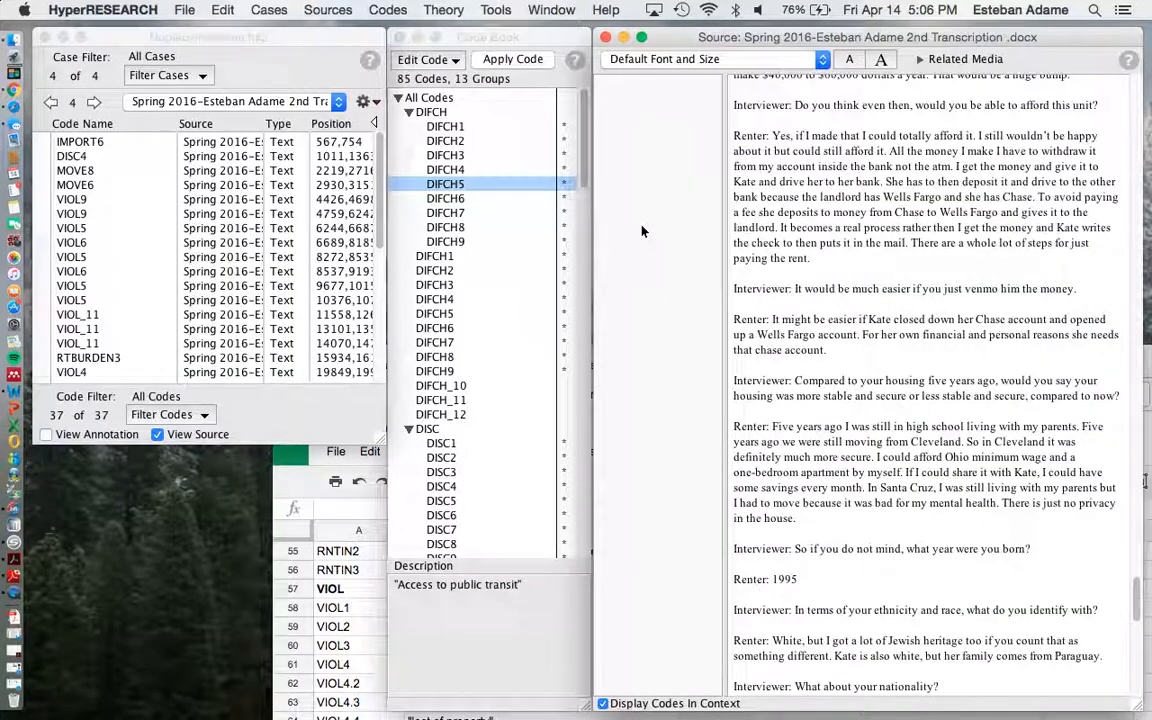
scroll(642, 231, up, 20)
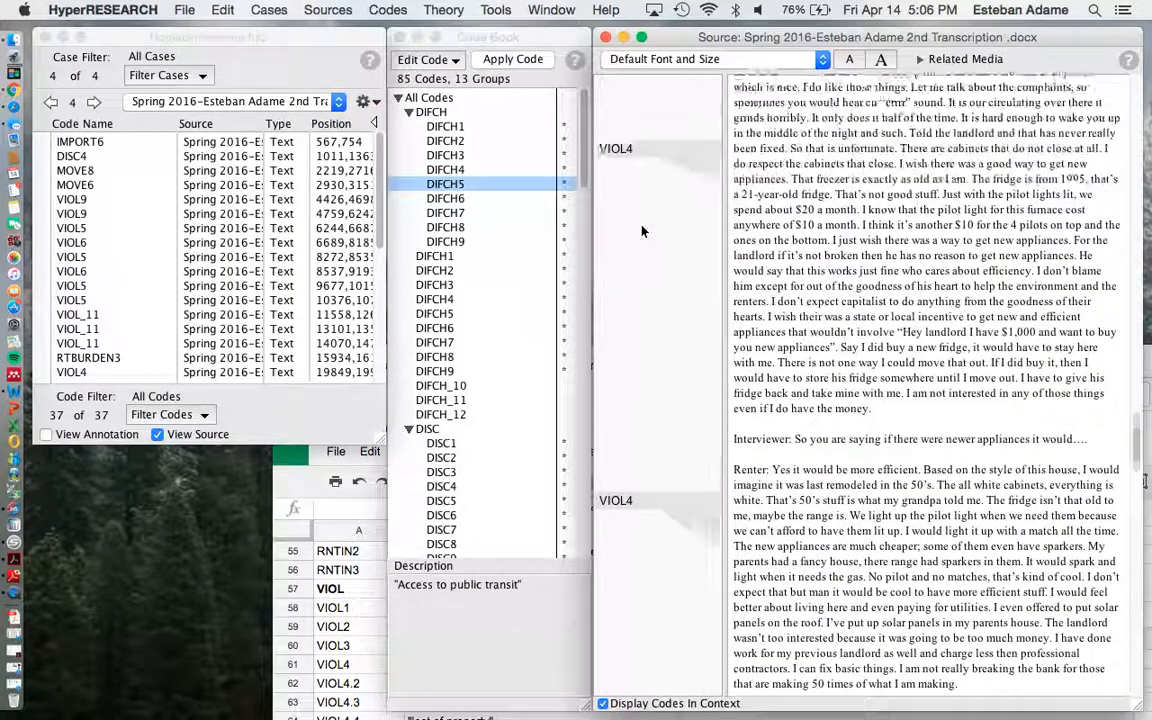
scroll(642, 231, up, 20)
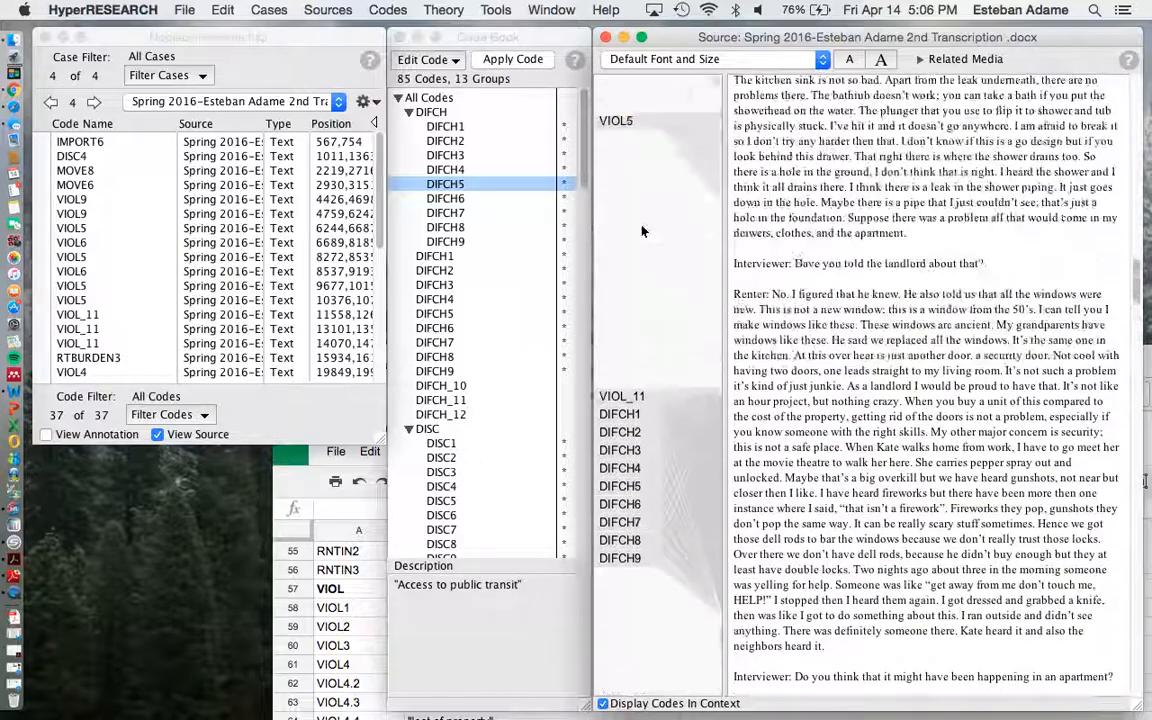
scroll(642, 231, up, 12)
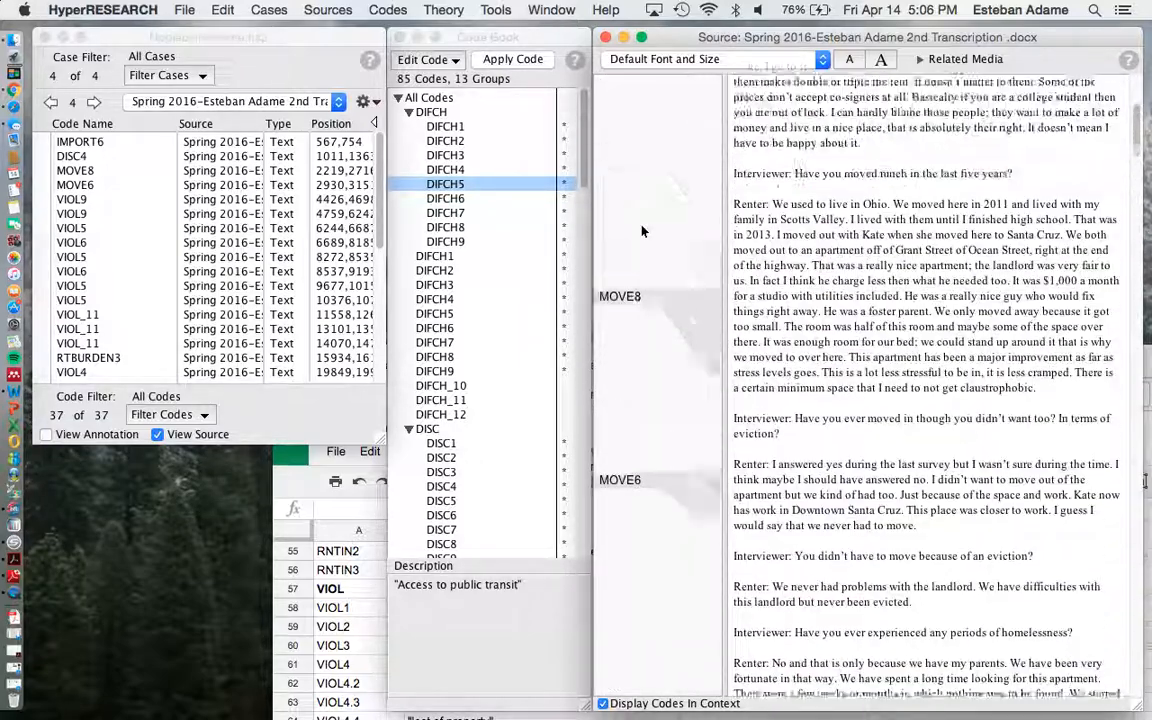
scroll(870, 420, down, 4)
scroll(870, 420, down, 15)
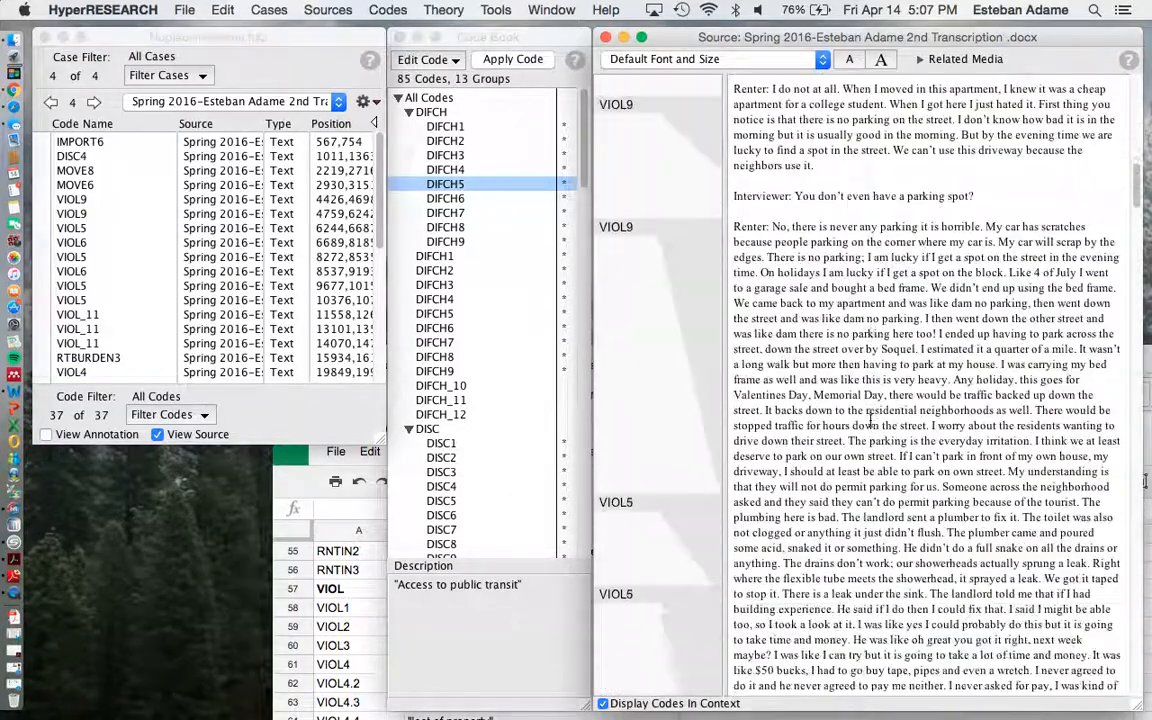
click(270, 52)
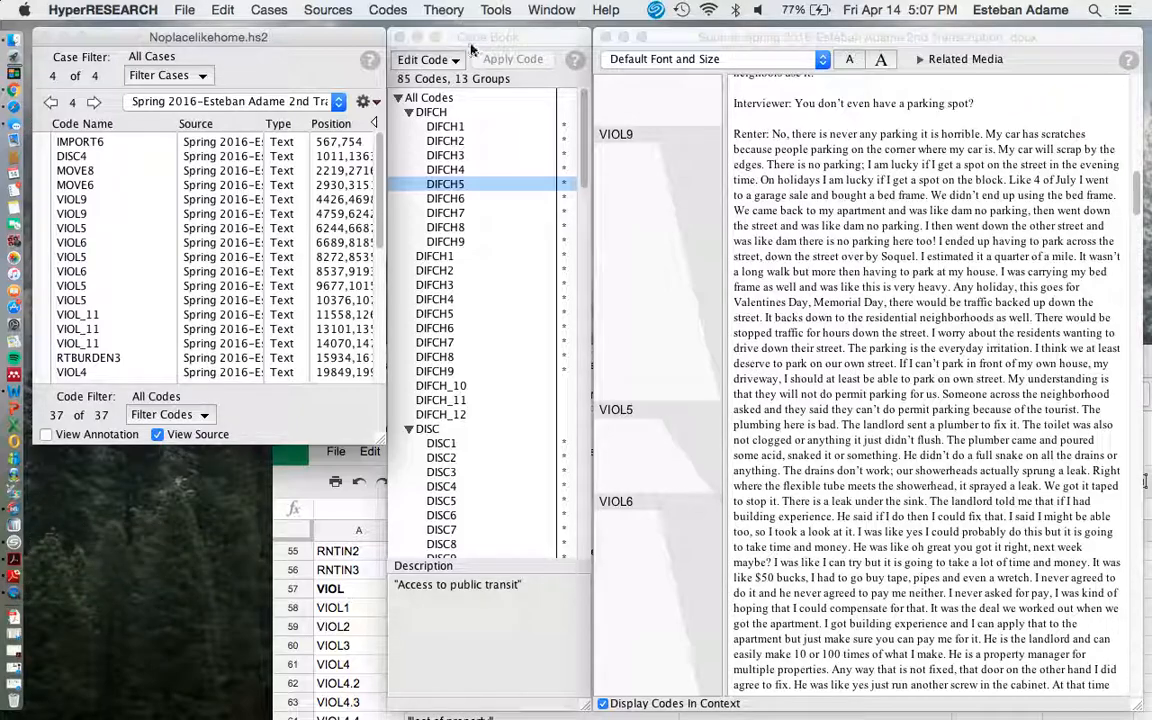
click(307, 44)
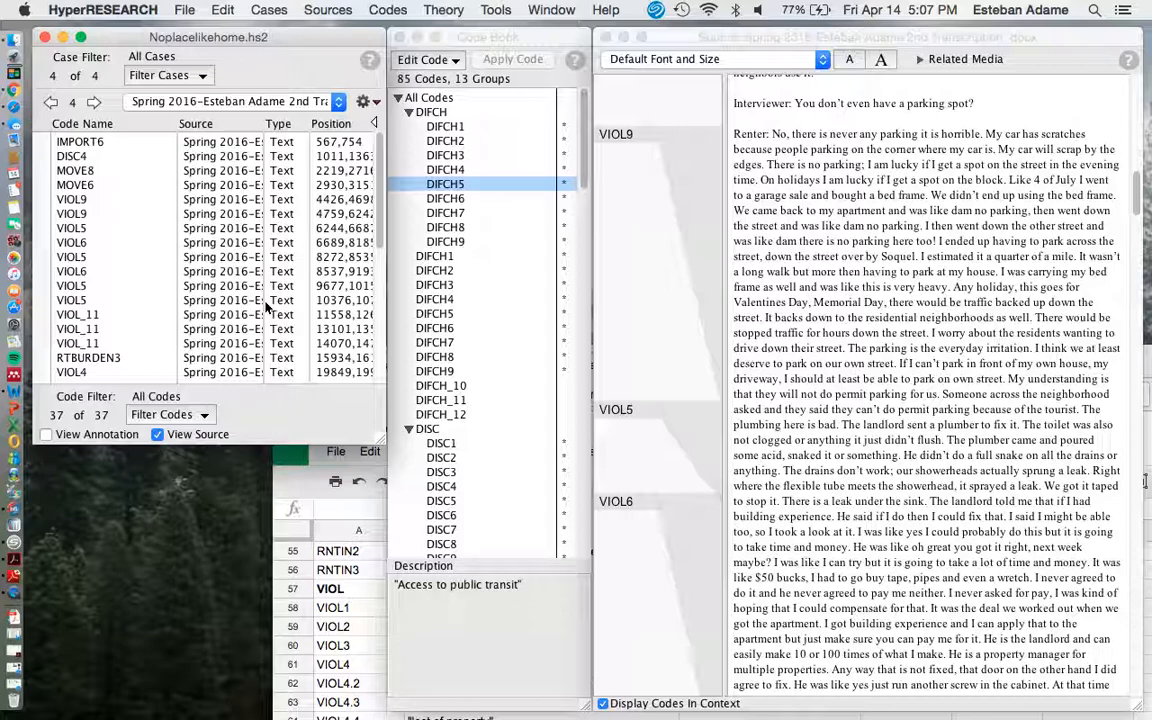
click(13, 593)
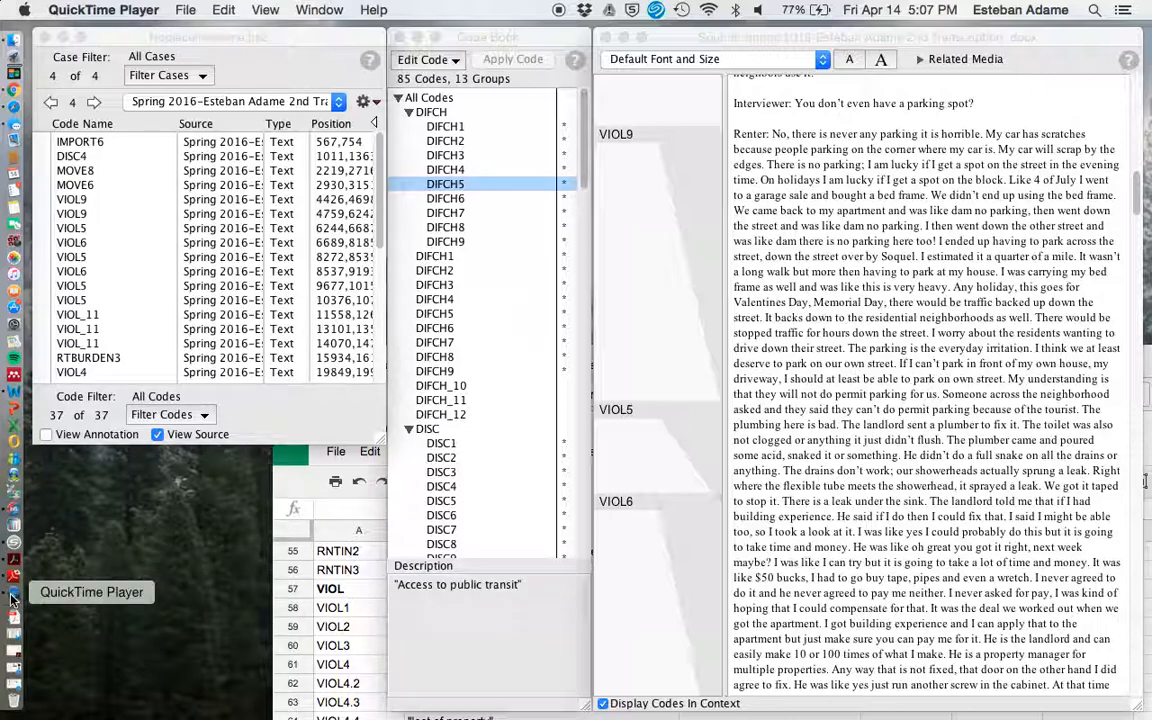
click(223, 10)
mouse_move(188, 6)
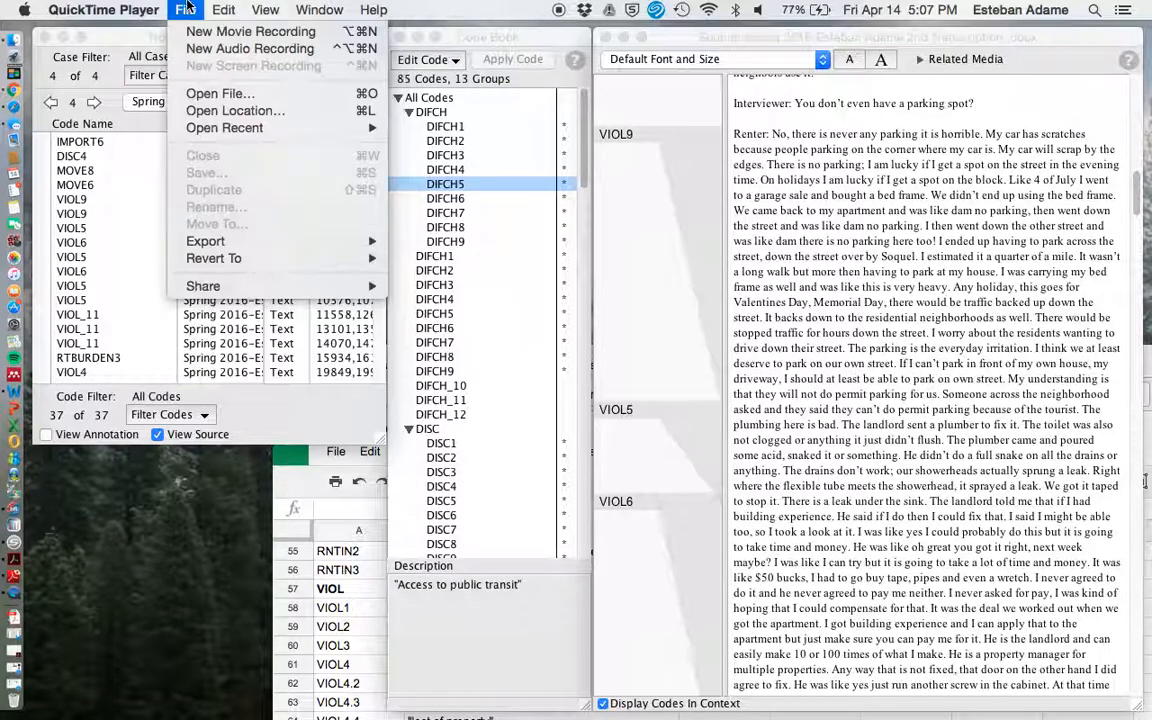
mouse_move(350, 6)
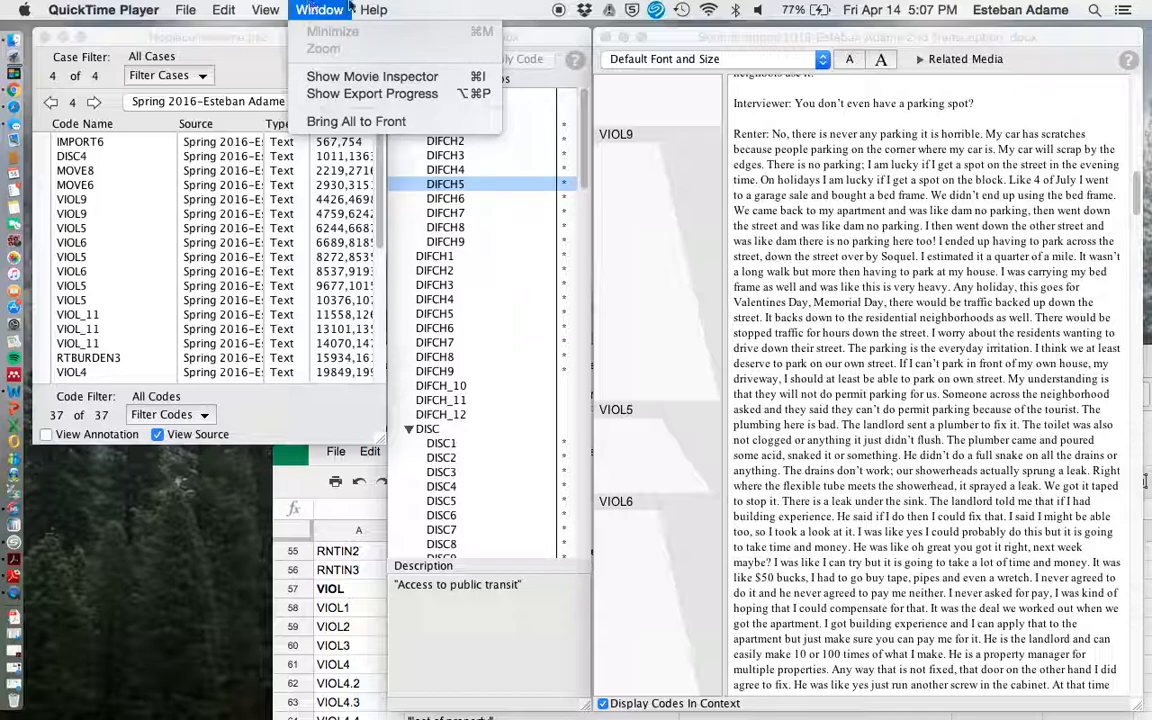